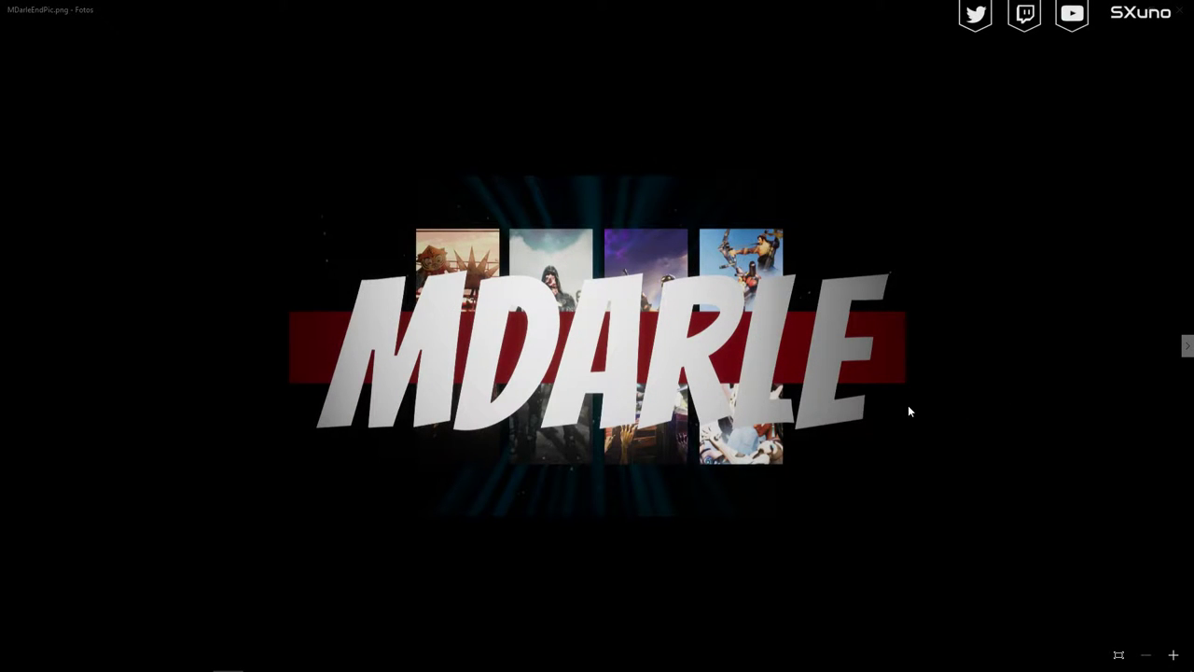
Step: Take Photos out of full-screen and bring the Pikachu picture and Pika folder windows forward
click(1154, 18)
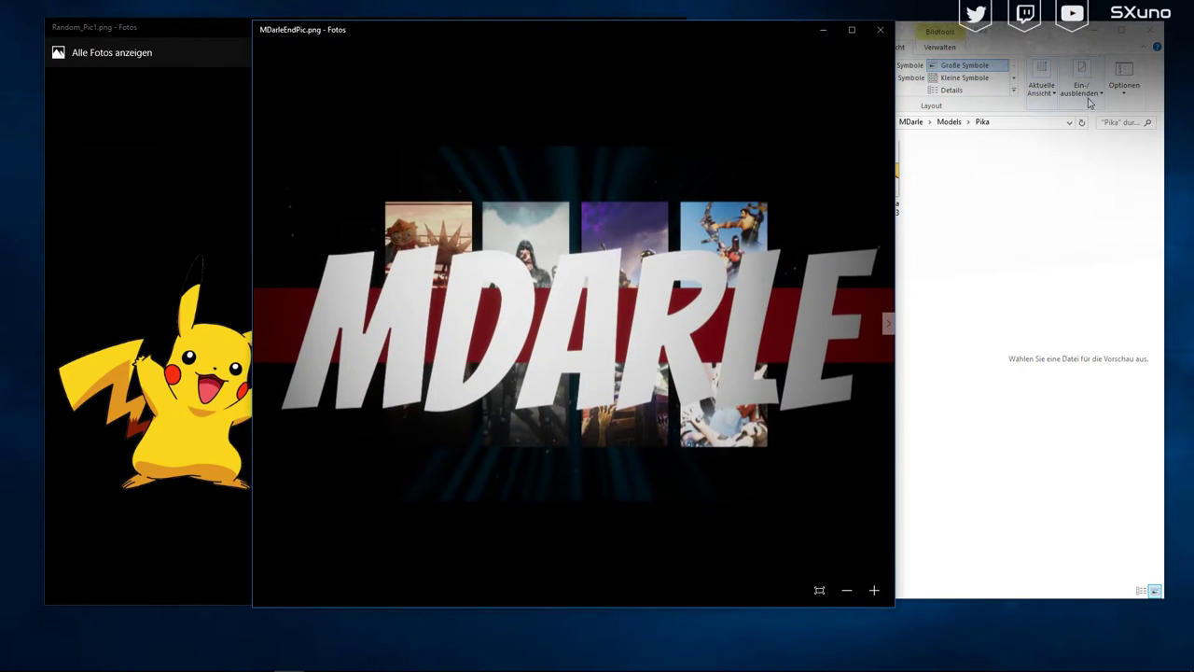
click(188, 156)
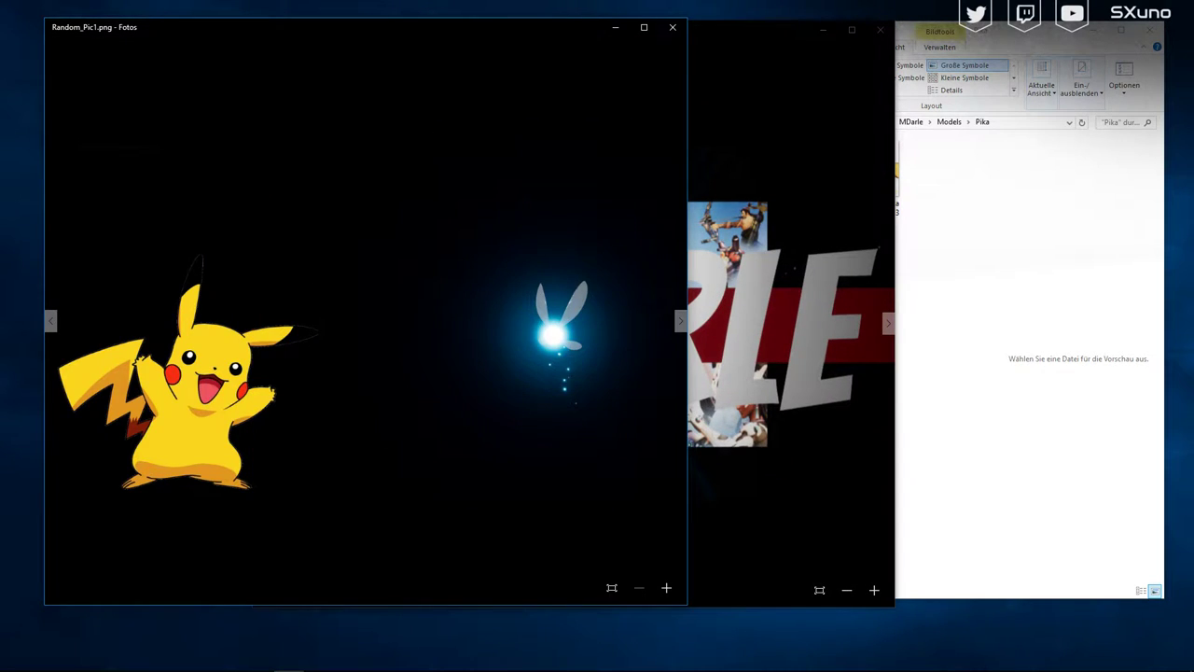
click(879, 416)
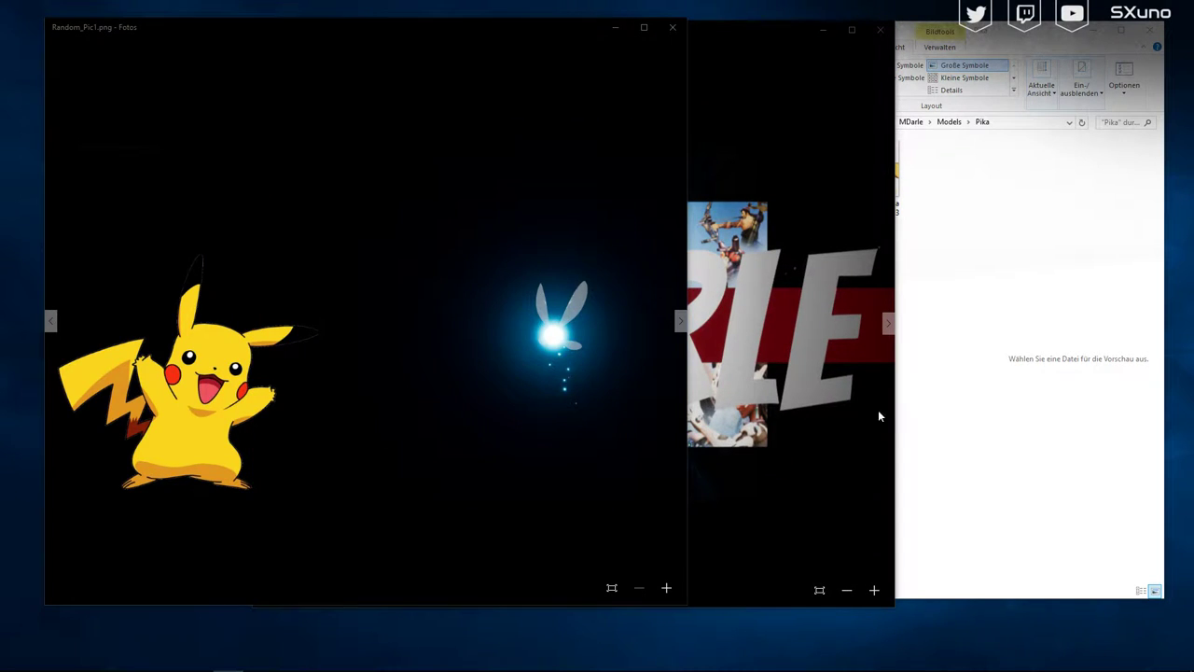
click(948, 245)
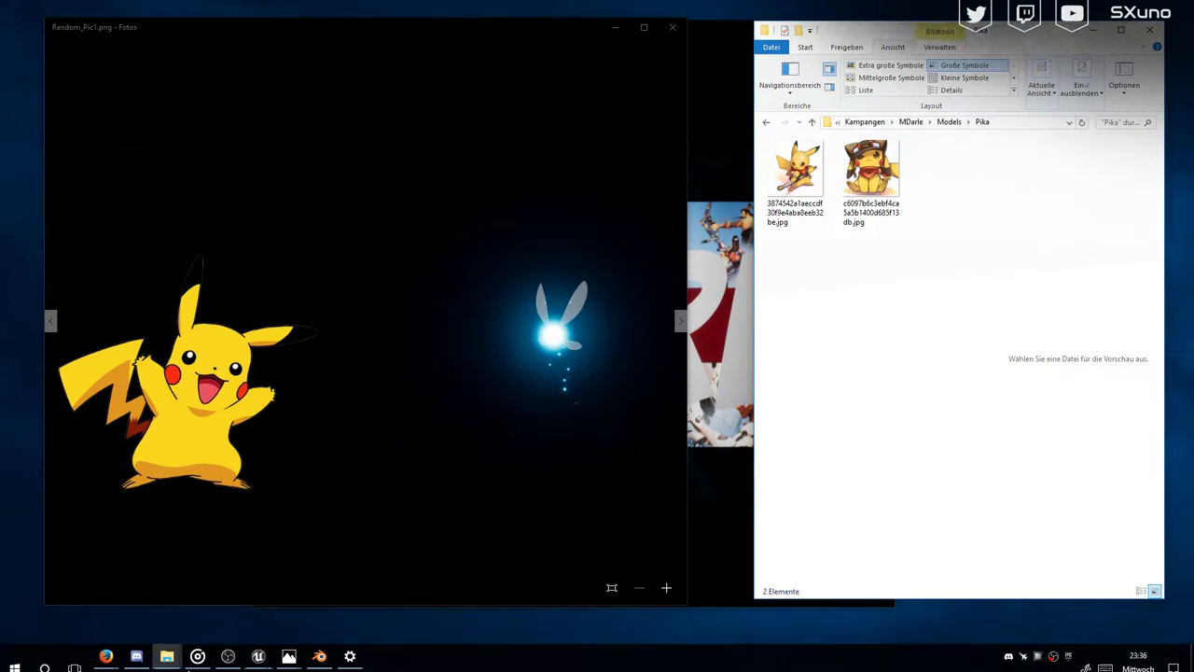
mouse_move(259, 633)
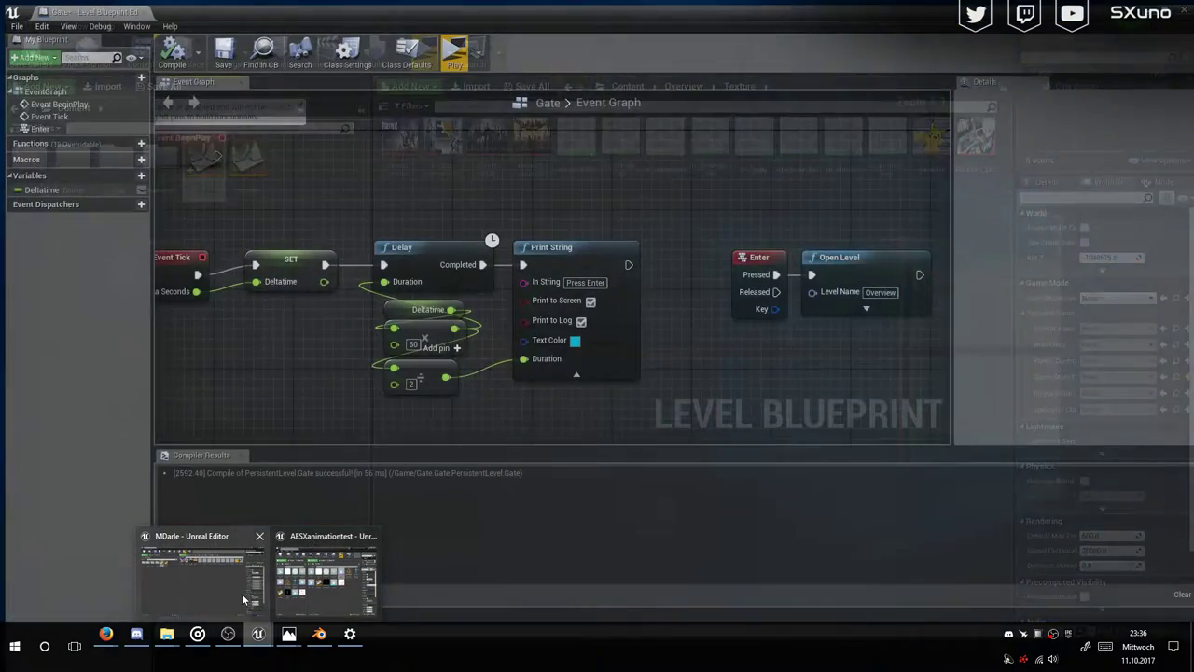
Step: Play the MDarle 'Stream starting soon!' level as a standalone game, then close the preview with Esc
click(241, 593)
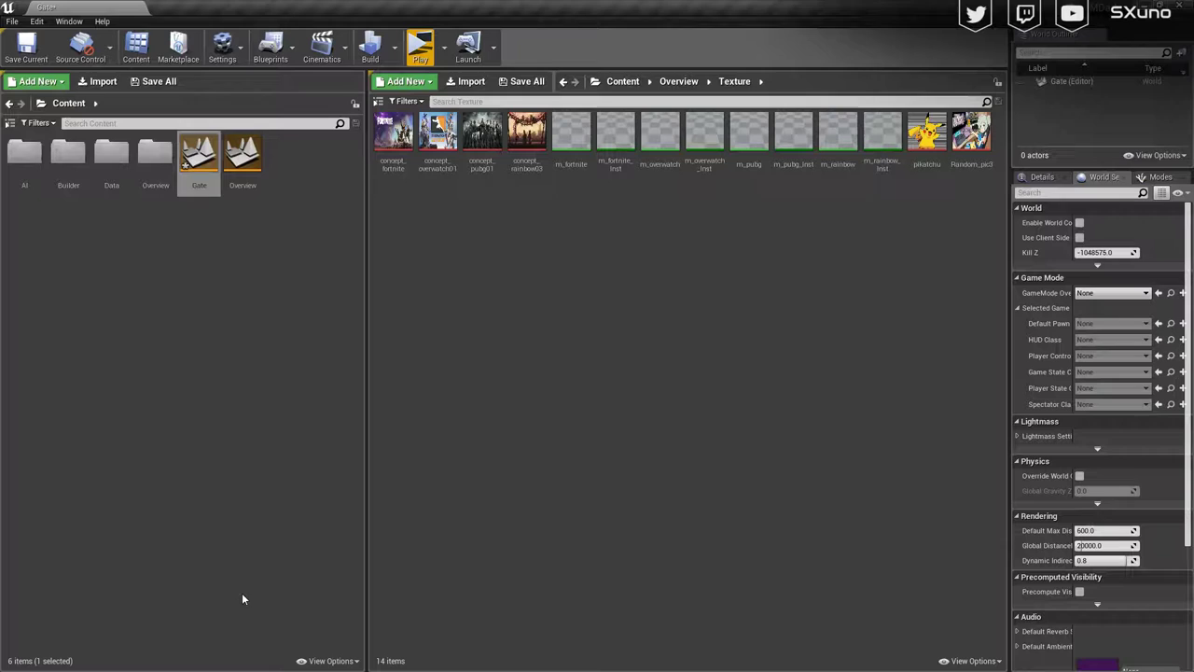
click(420, 46)
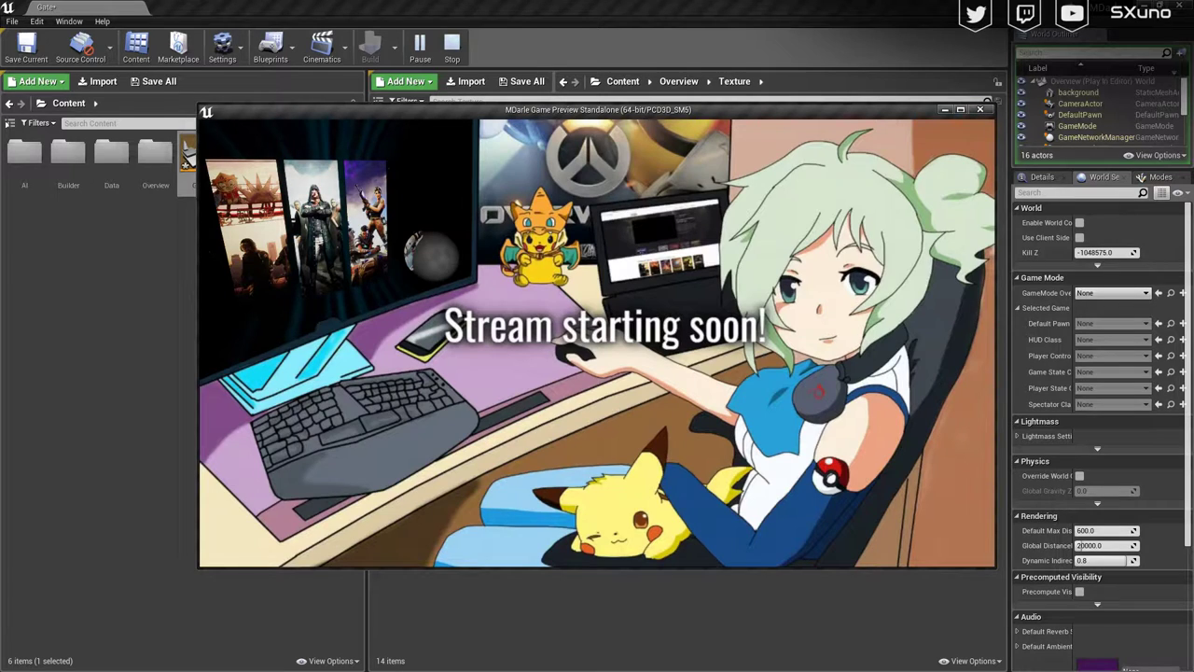
key(Escape)
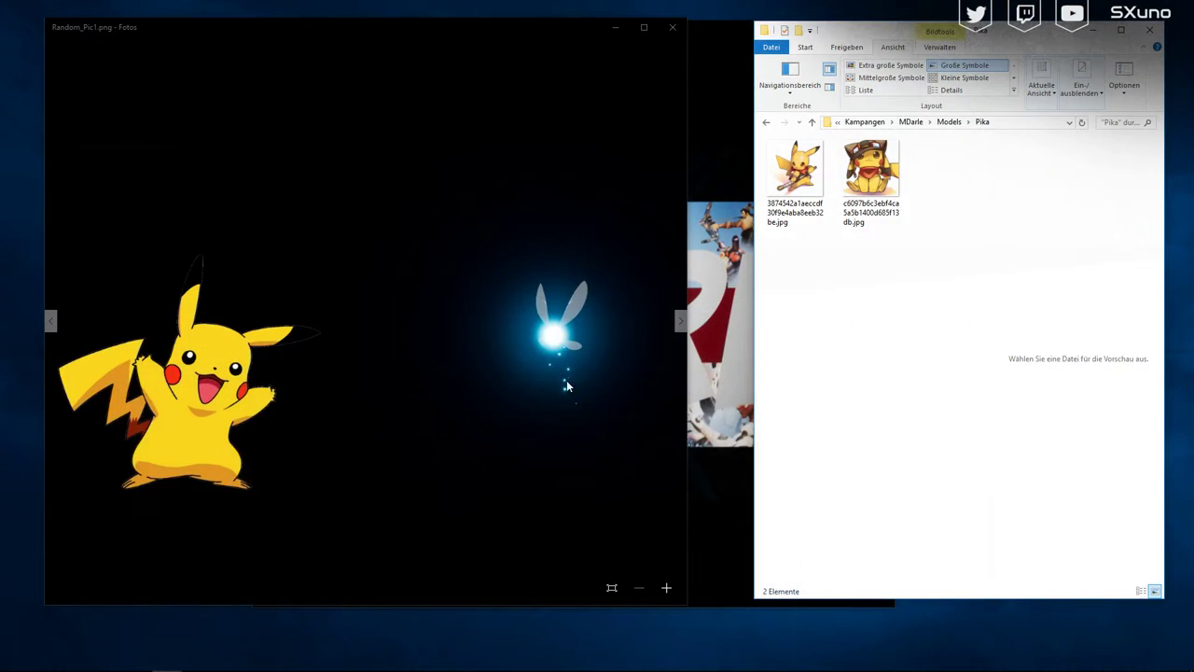
mouse_move(259, 633)
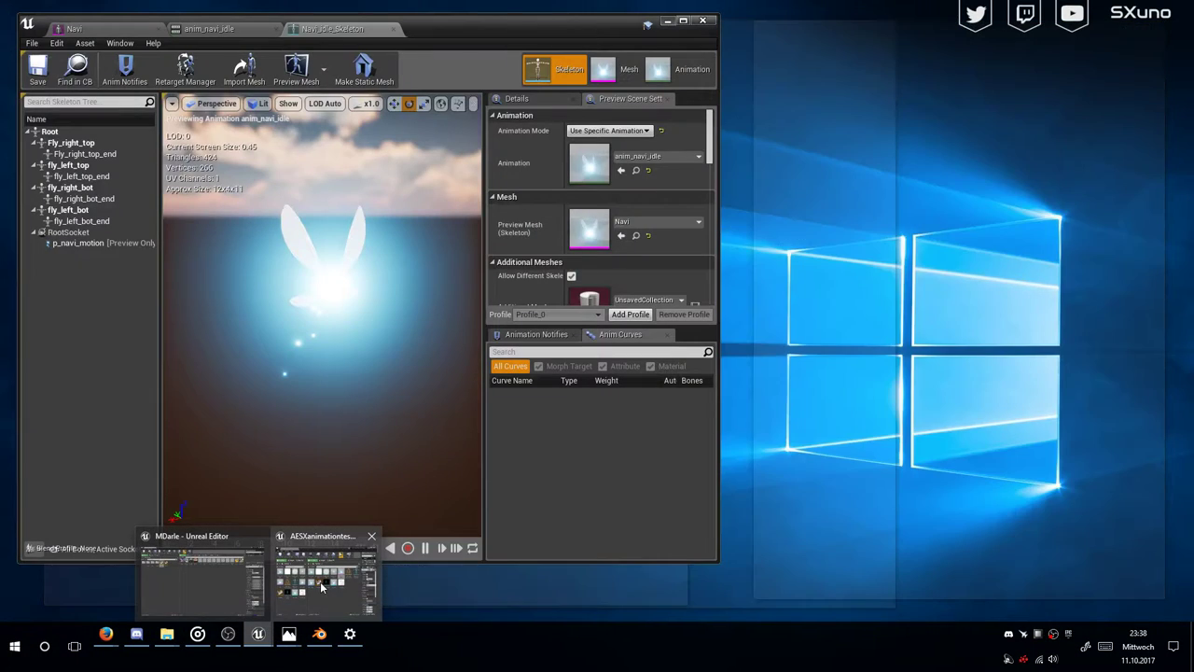
Step: Open the Navi_pawn Blueprint in the AESXanimationtest project and maximize its editor
click(320, 581)
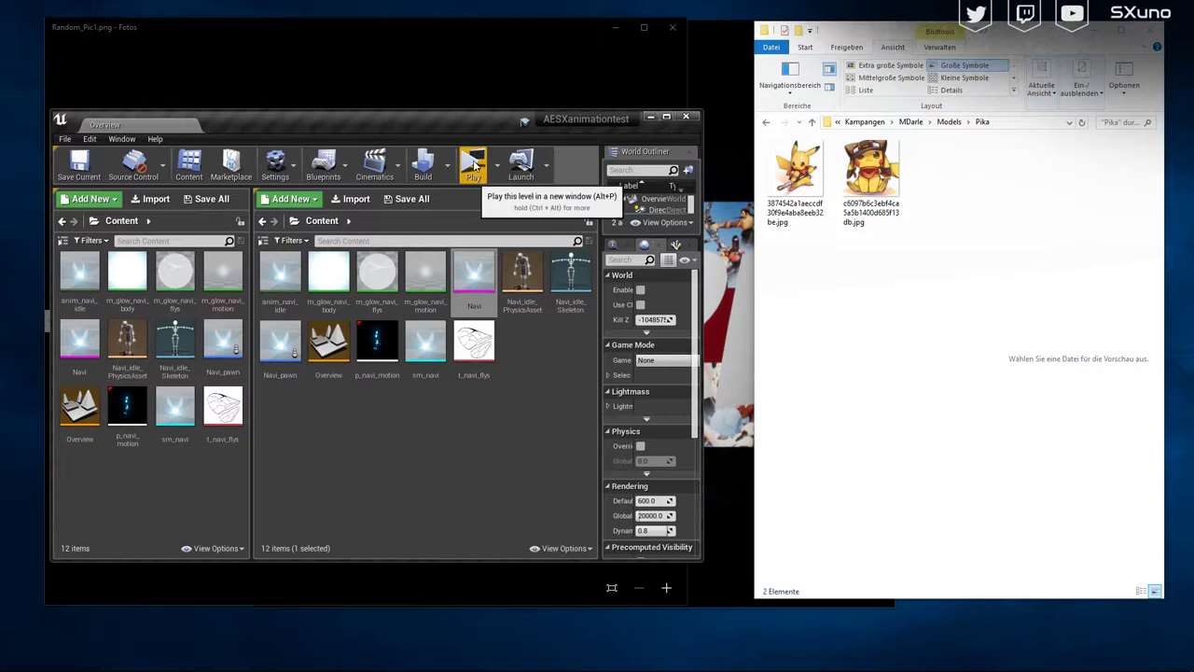
click(336, 469)
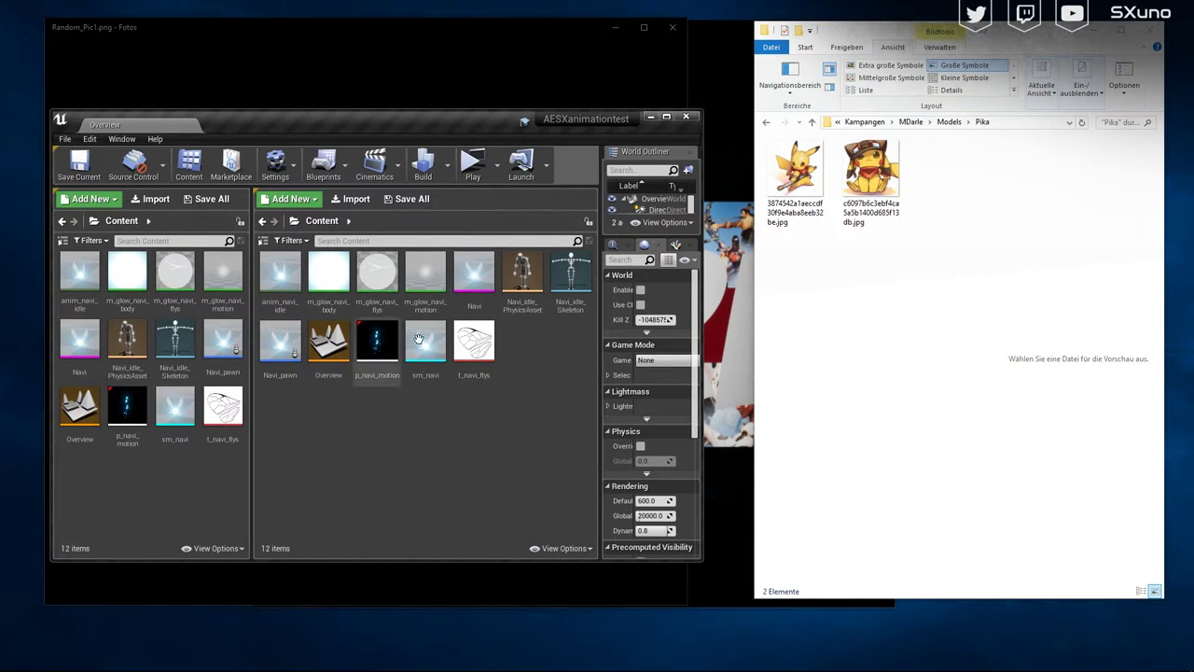
click(274, 344)
double_click(275, 345)
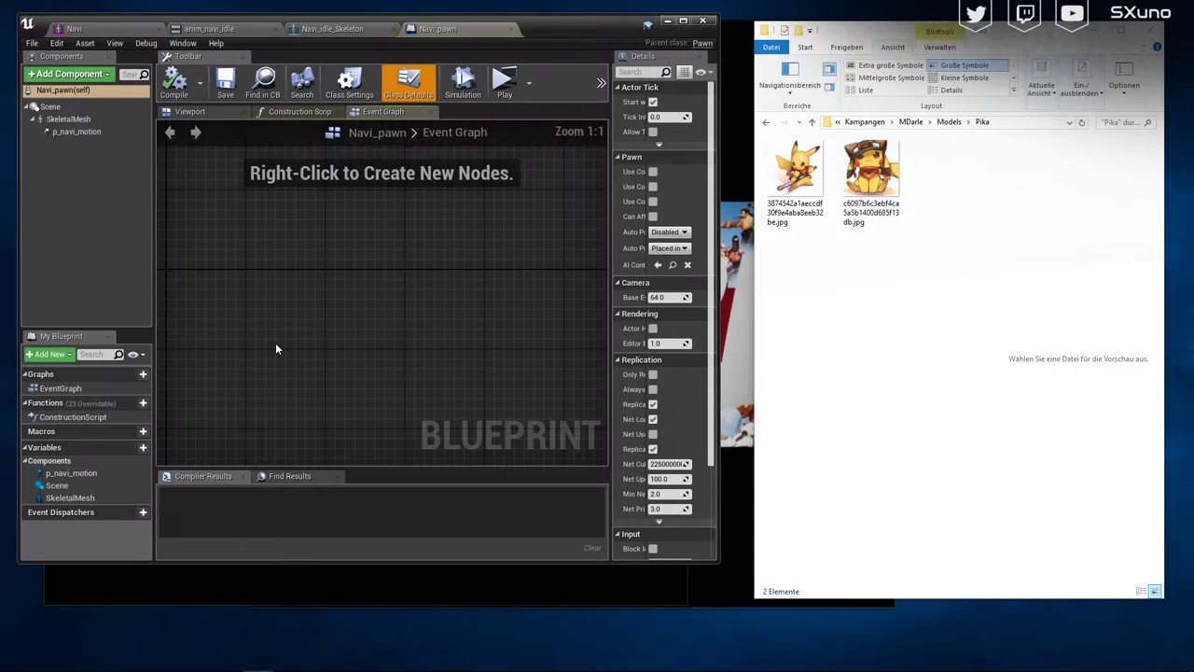
double_click(574, 25)
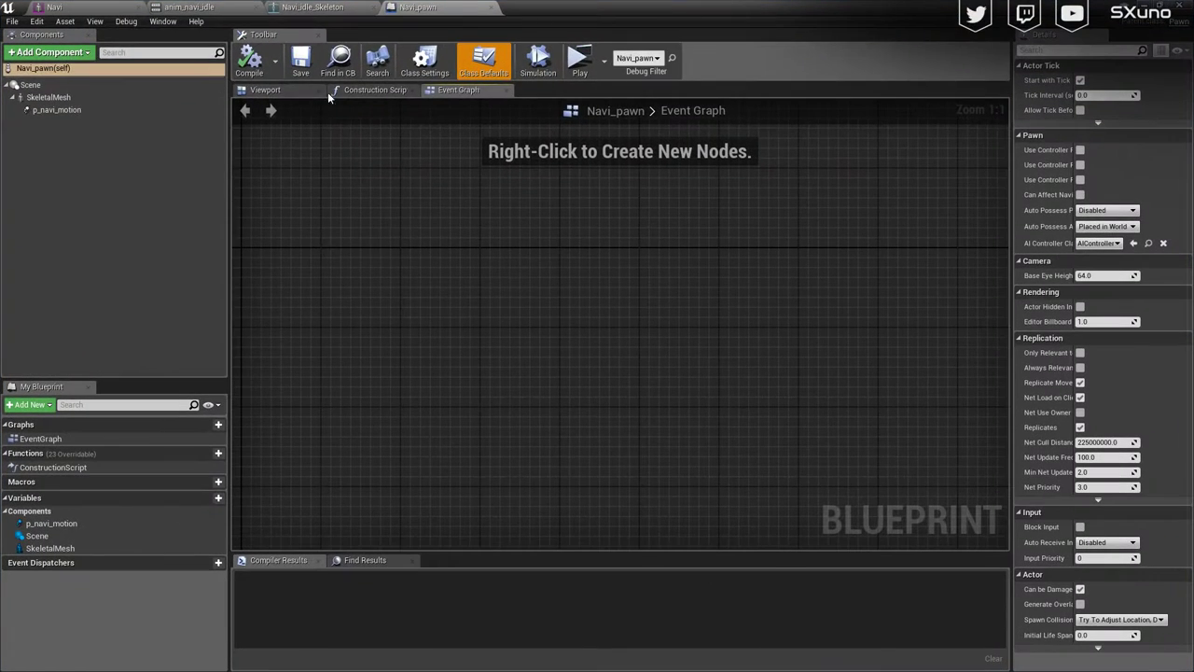
Step: Show the Blueprint's Viewport, orbit close to the Navi fairy, and browse the Window menu
click(280, 90)
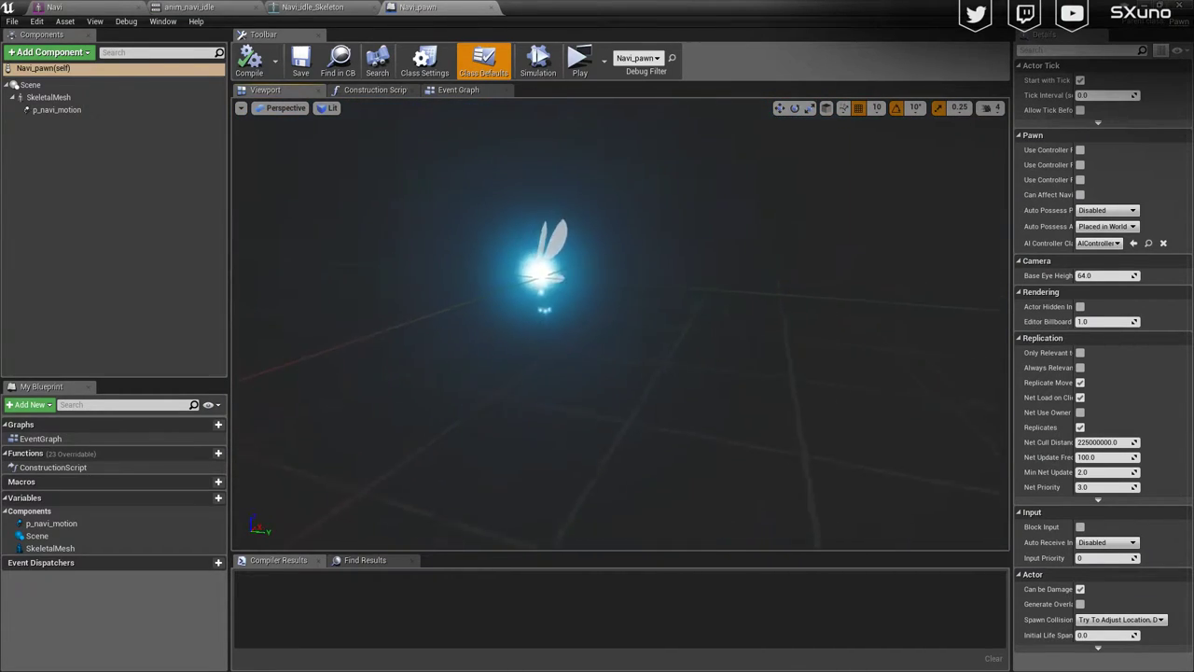
drag(467, 332, 467, 332)
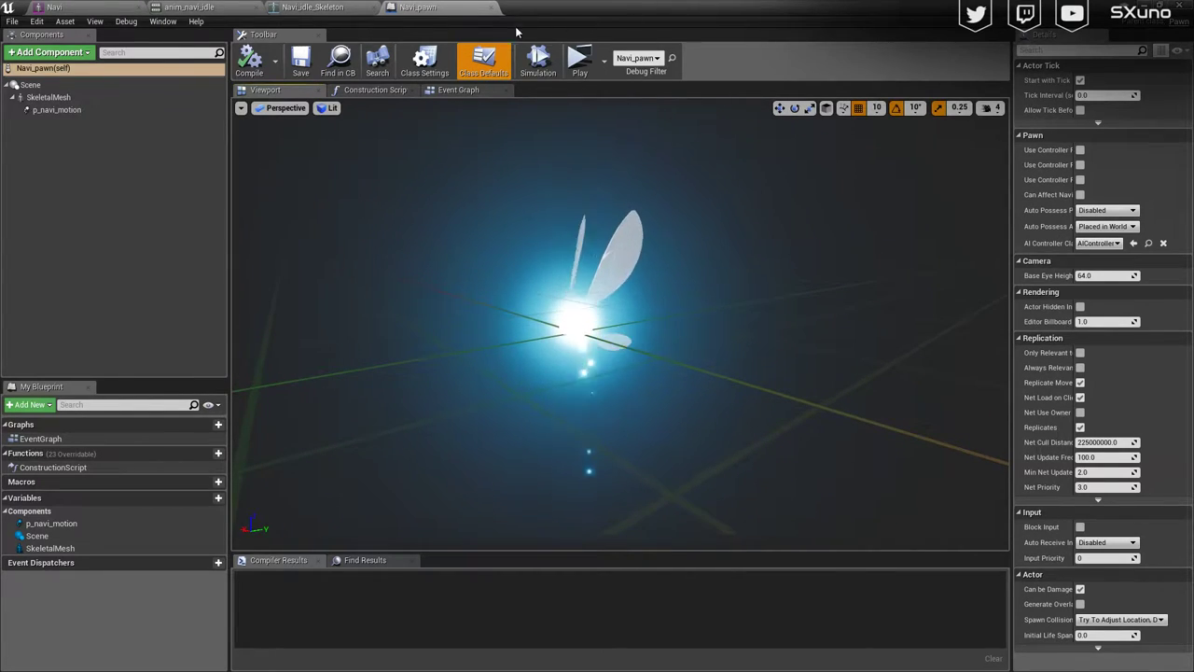
click(163, 21)
mouse_move(196, 210)
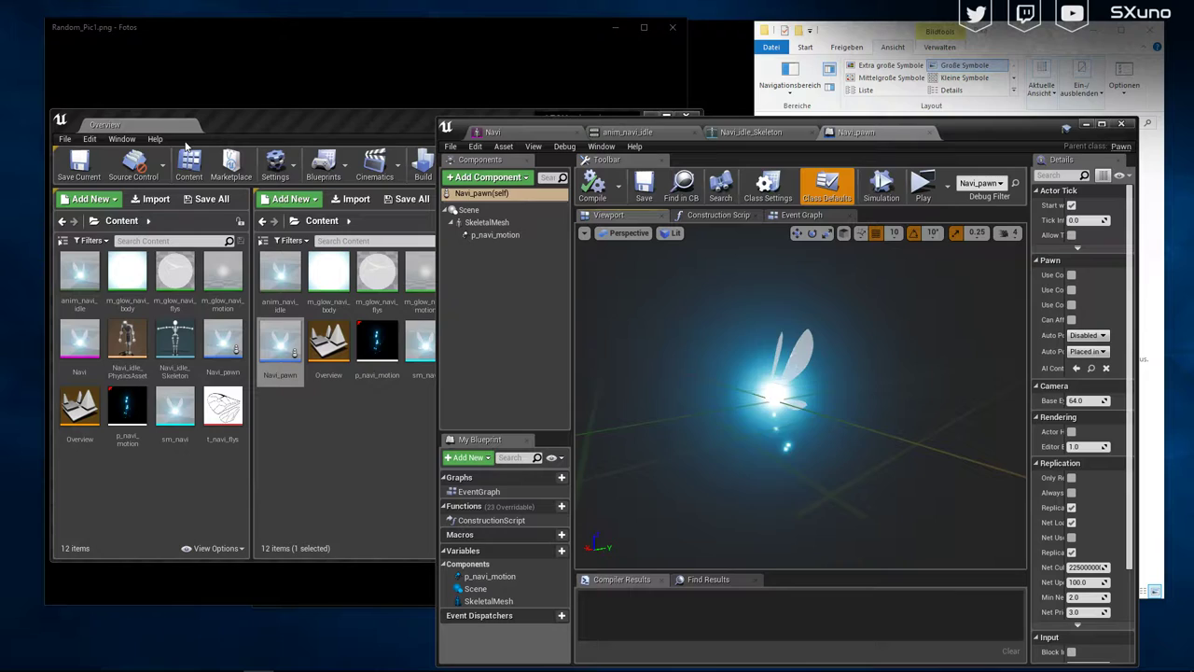
click(122, 138)
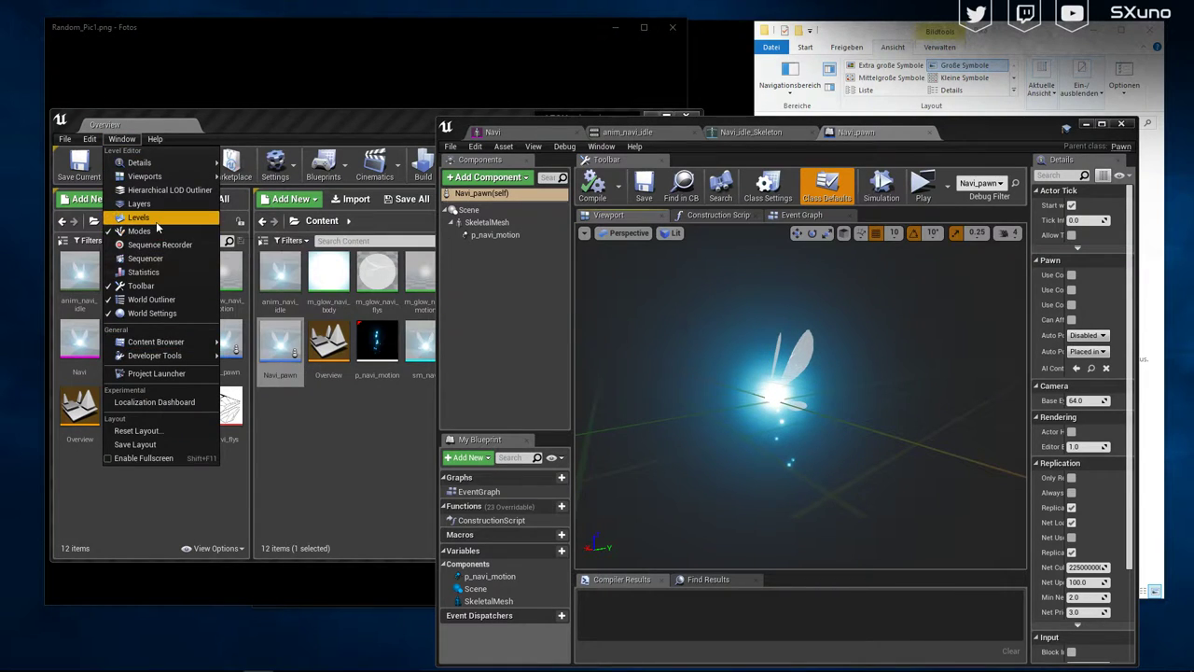
mouse_move(145, 177)
click(262, 177)
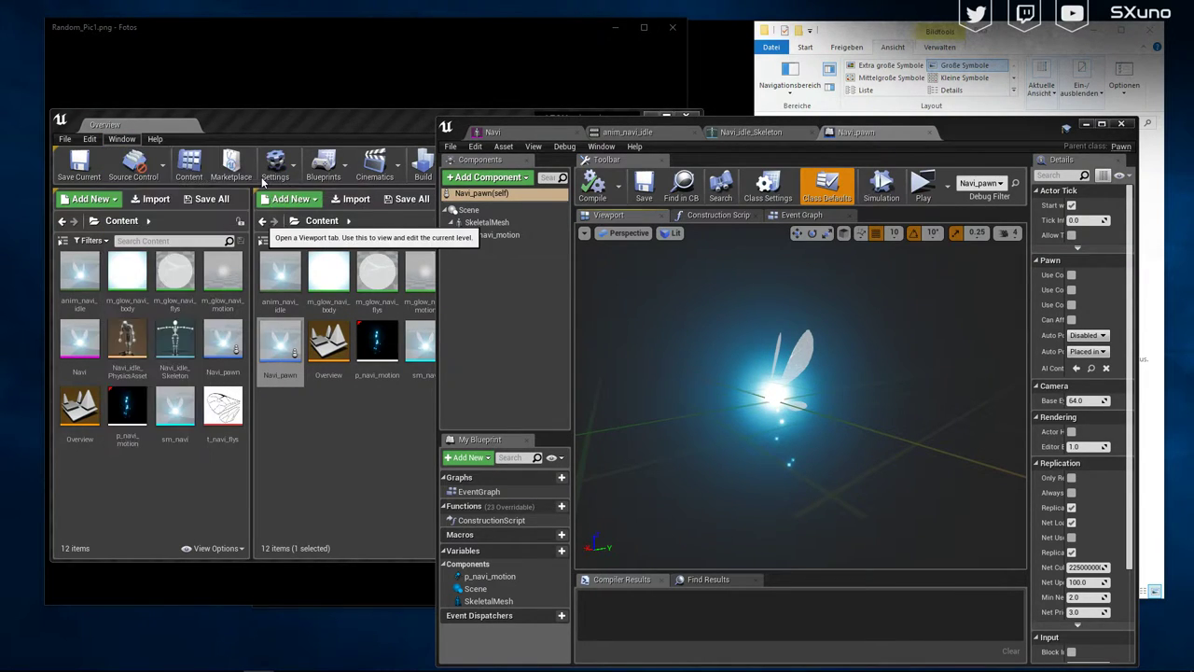
drag(996, 175, 336, 82)
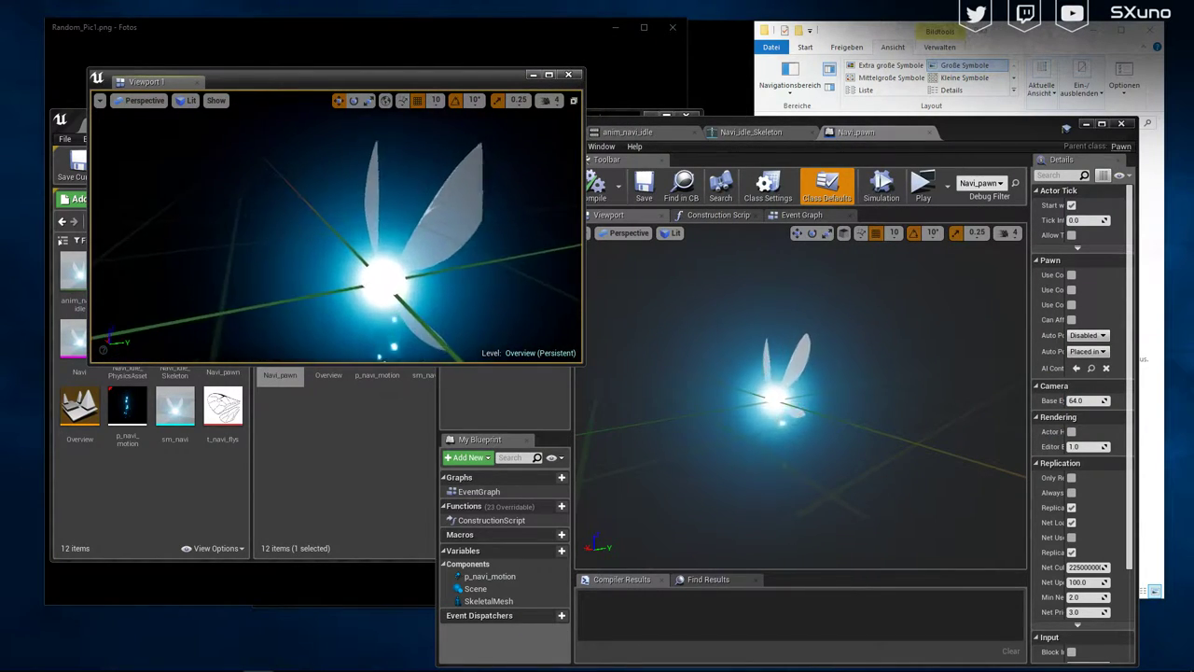
drag(418, 184, 418, 184)
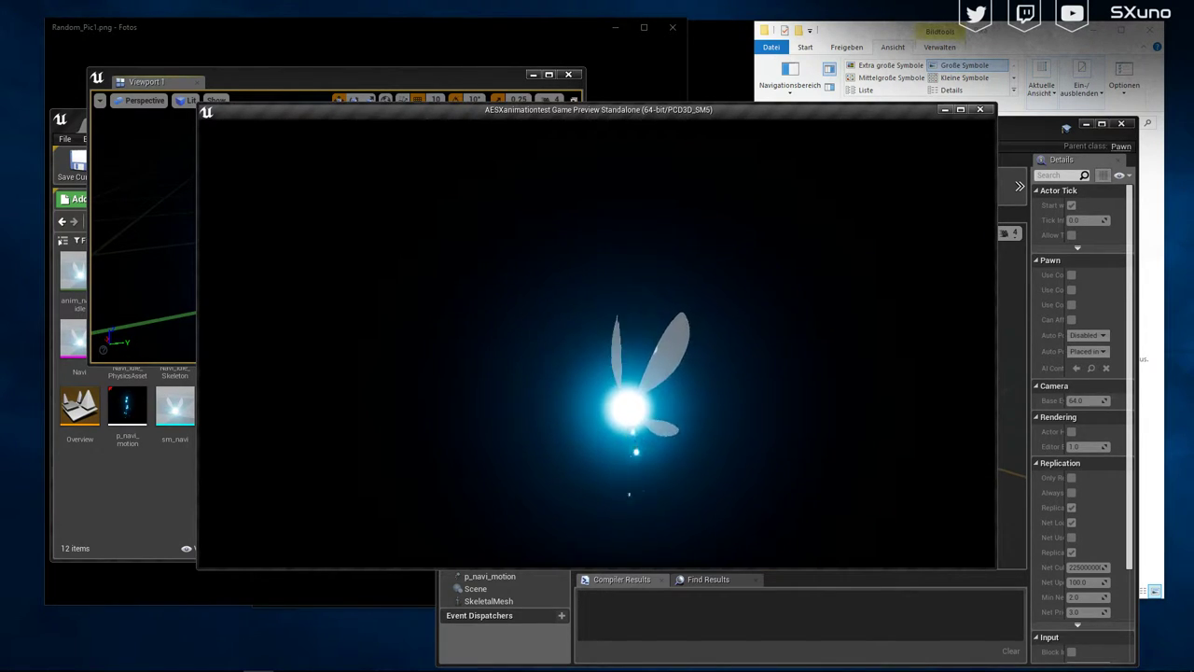
key(Escape)
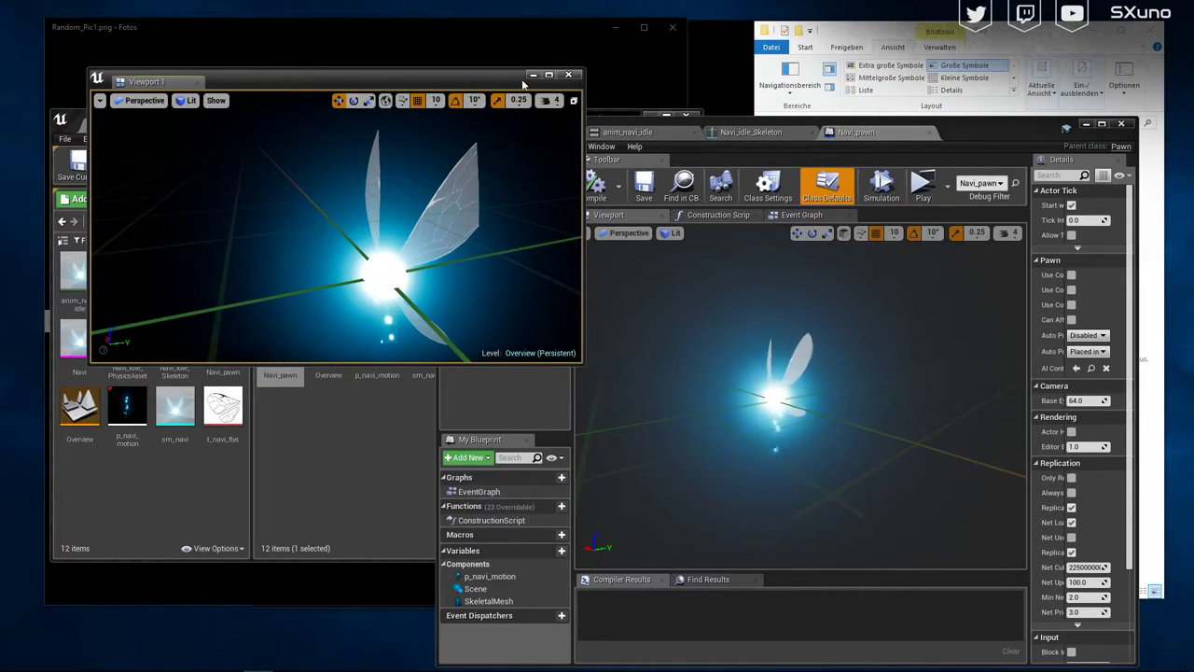
click(513, 121)
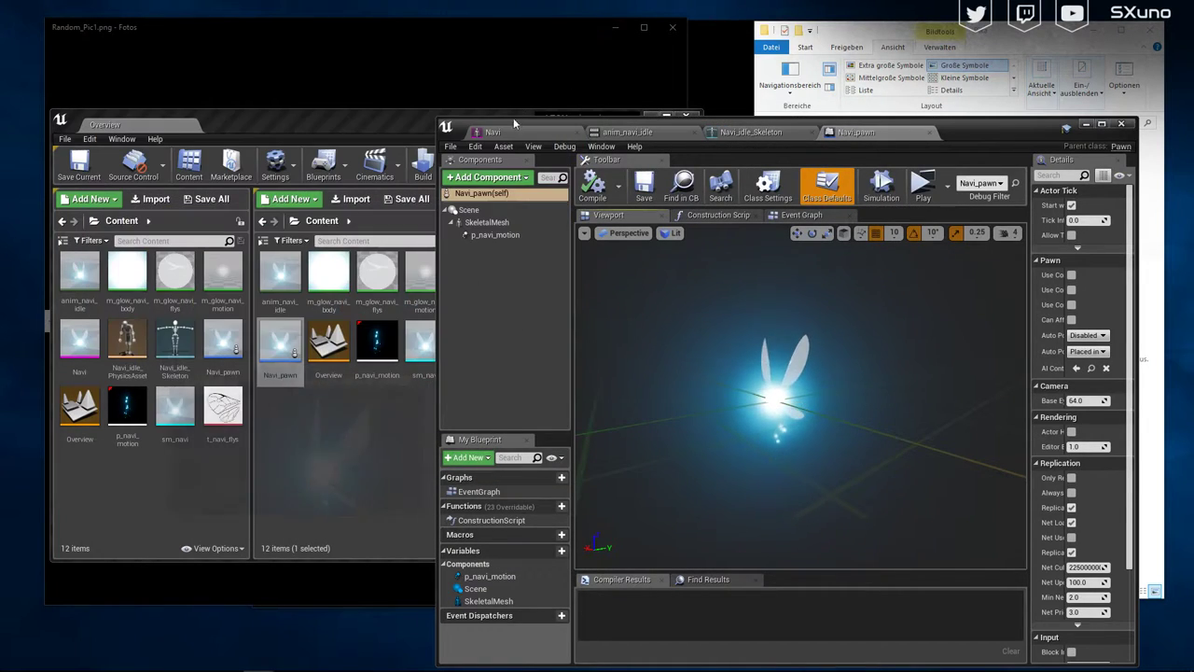
click(1088, 124)
Step: Switch Blender's left view to Cycles Rendered shading, with the Pika reference folder placed lower alongside
click(319, 634)
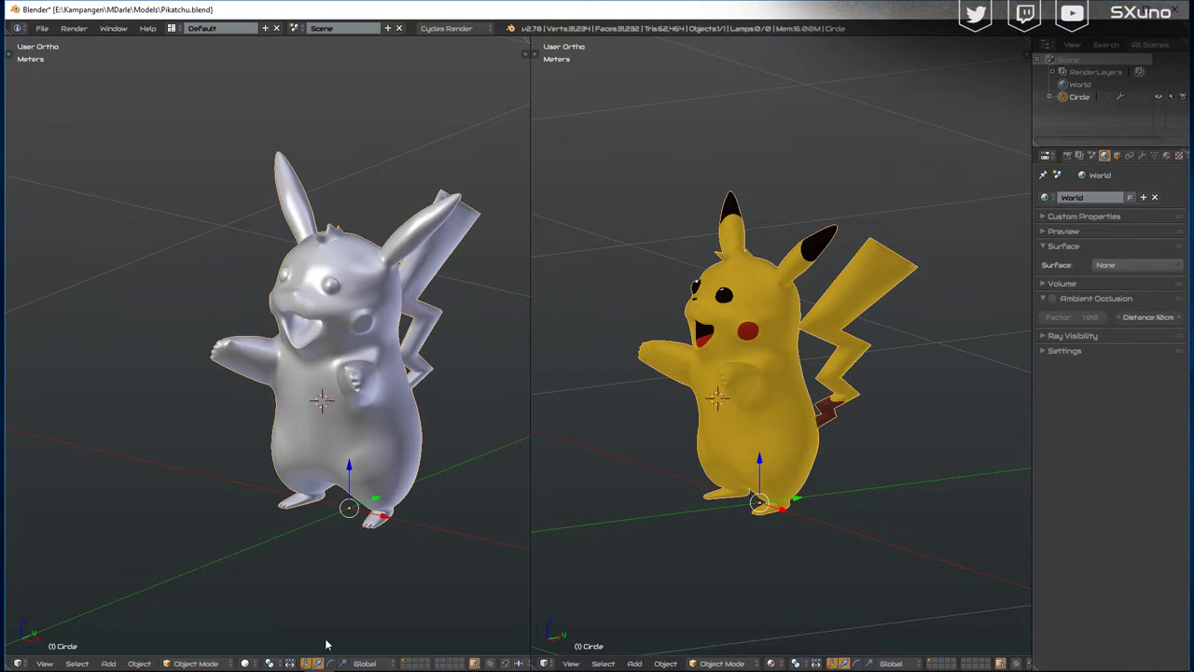
mouse_move(167, 635)
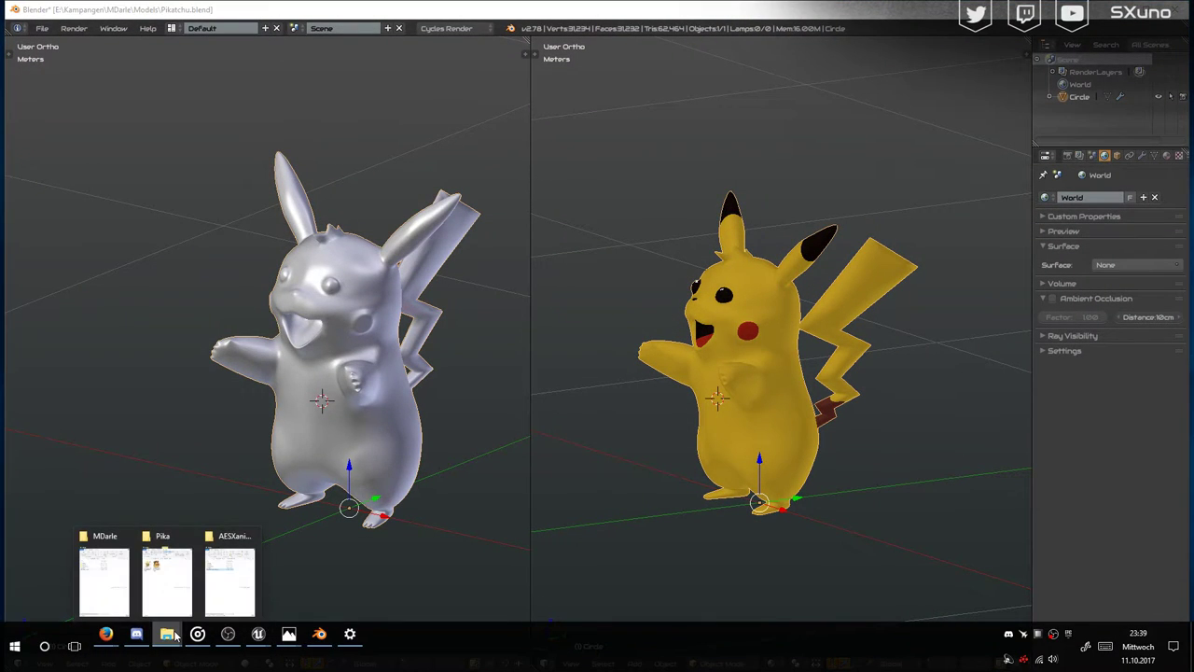
click(168, 578)
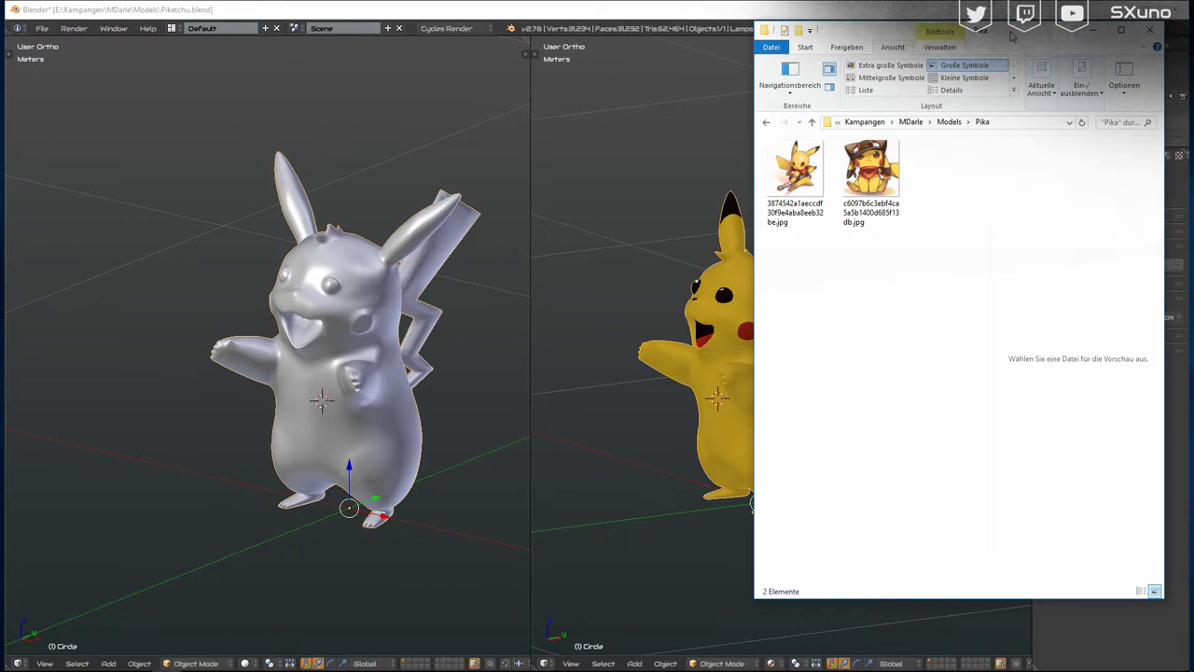
drag(1012, 36, 1098, 82)
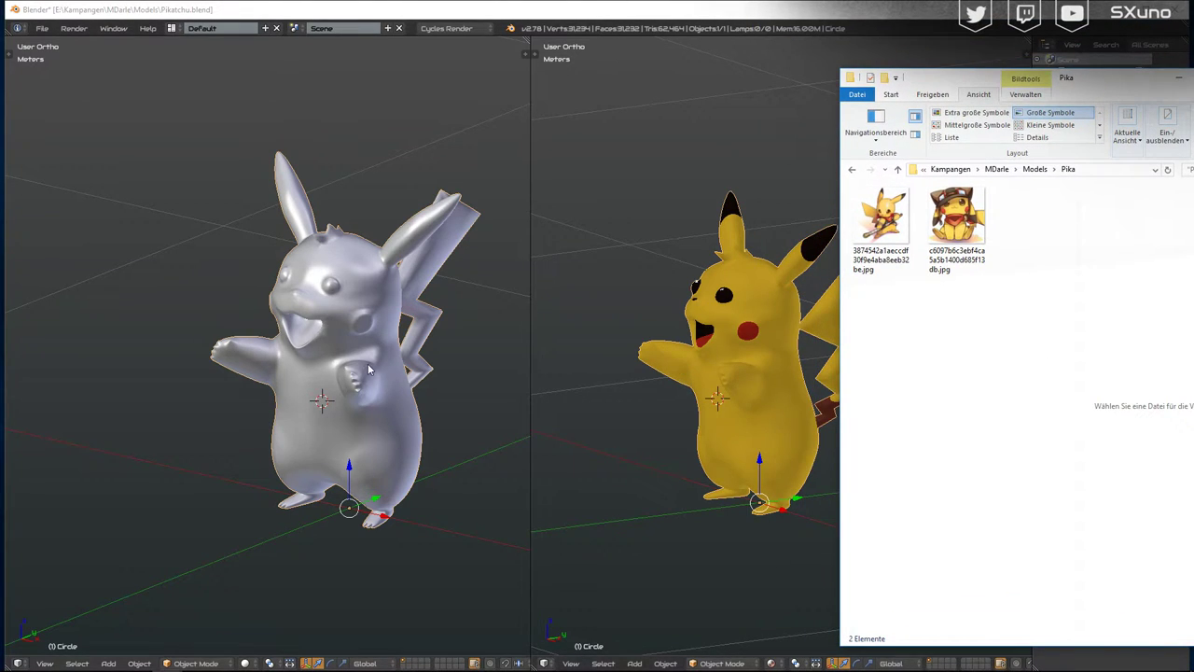
click(442, 351)
key(shift+z)
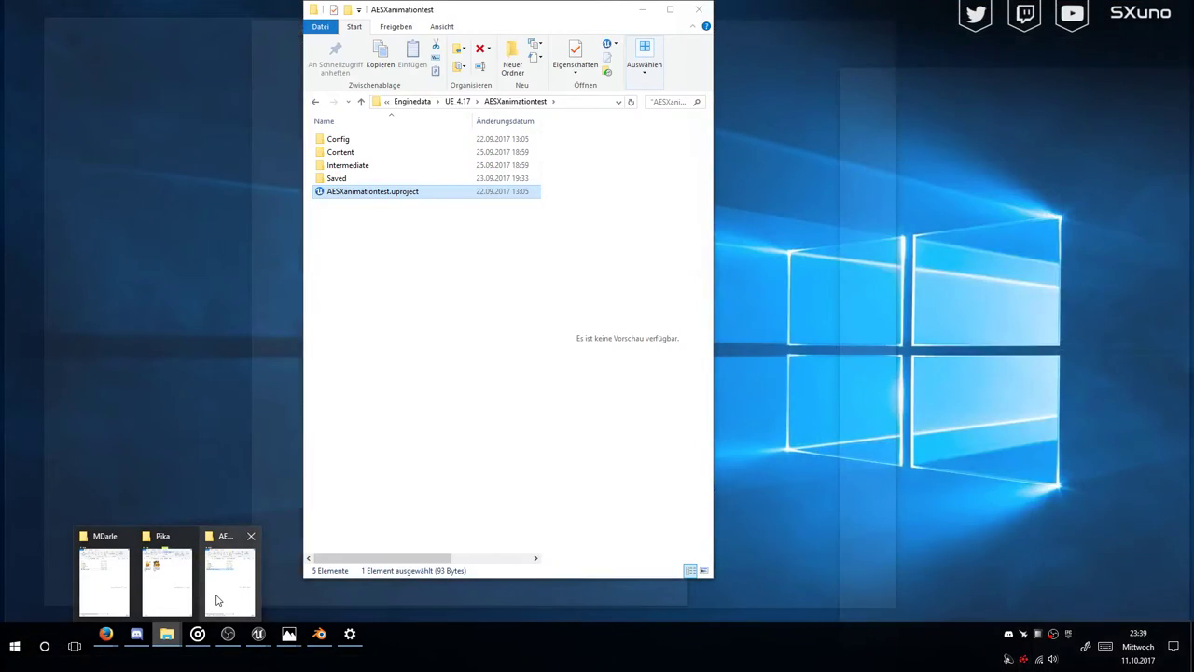
mouse_move(167, 635)
click(188, 593)
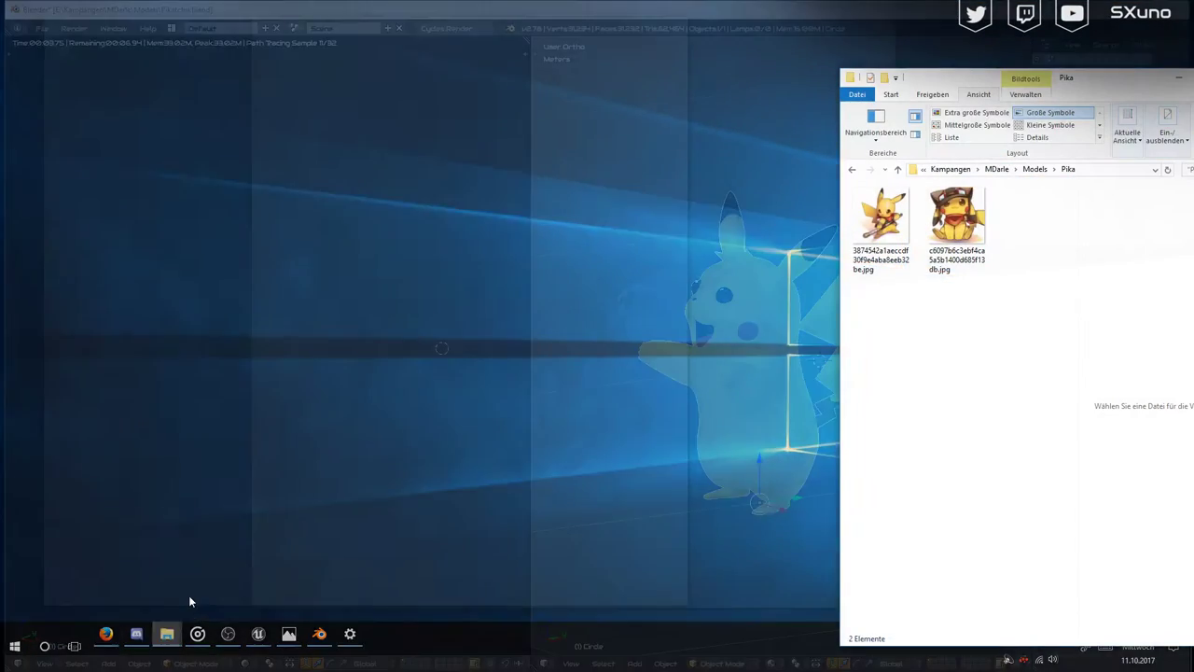
mouse_move(1107, 88)
mouse_down()
mouse_move(1066, 460)
mouse_move(1016, 434)
mouse_up()
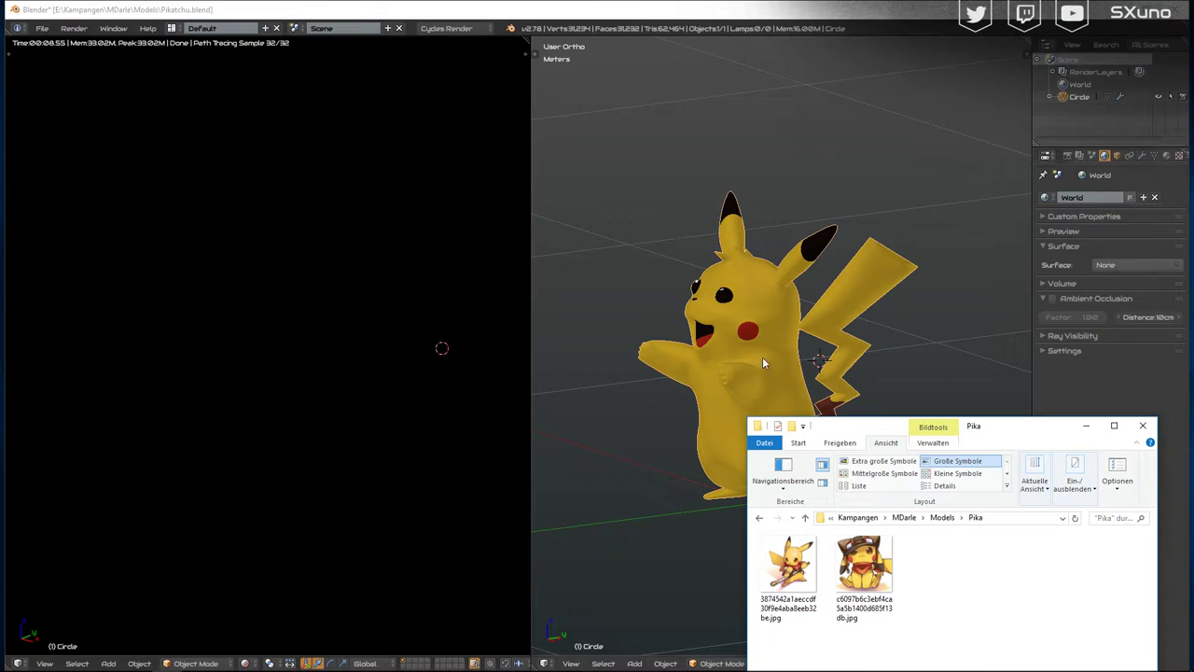
Step: Turn on world ambient occlusion and add a point lamp with strength 1000000
click(364, 340)
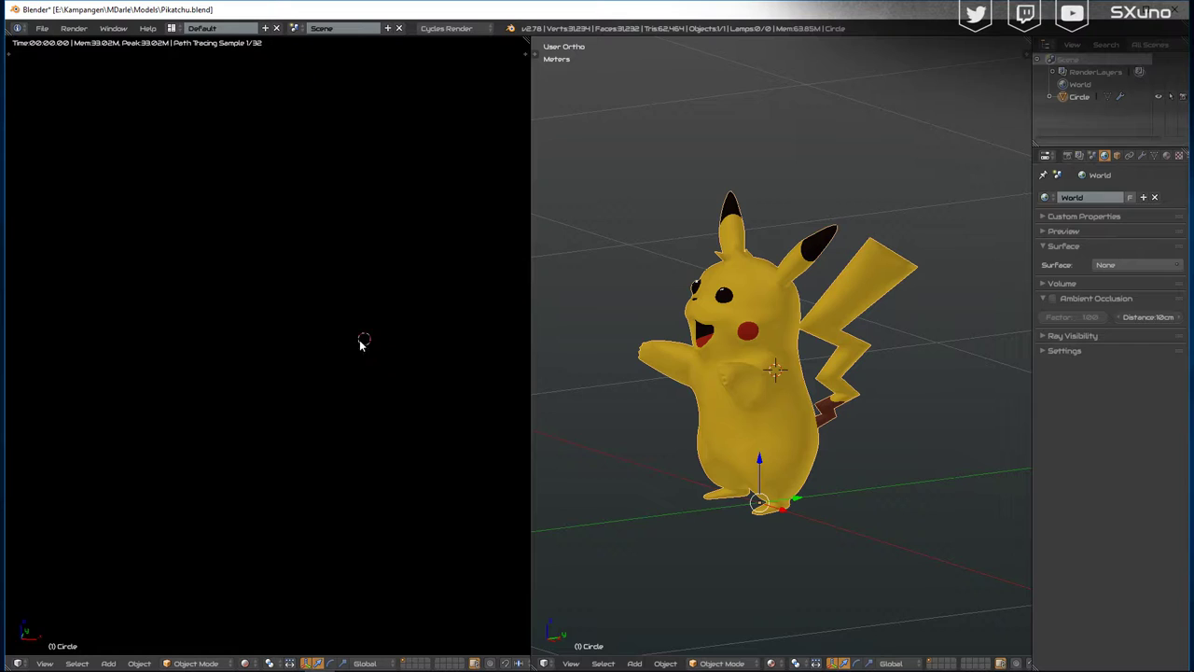
click(1053, 299)
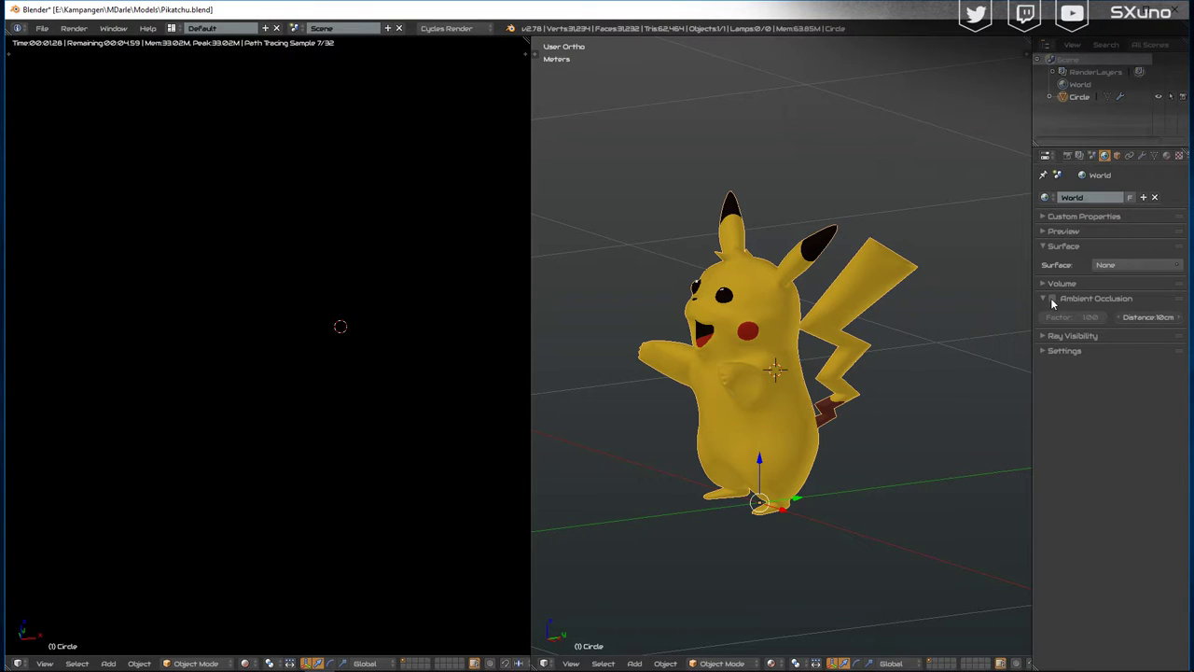
mouse_move(224, 308)
middle_down()
mouse_move(306, 310)
mouse_move(278, 301)
middle_up()
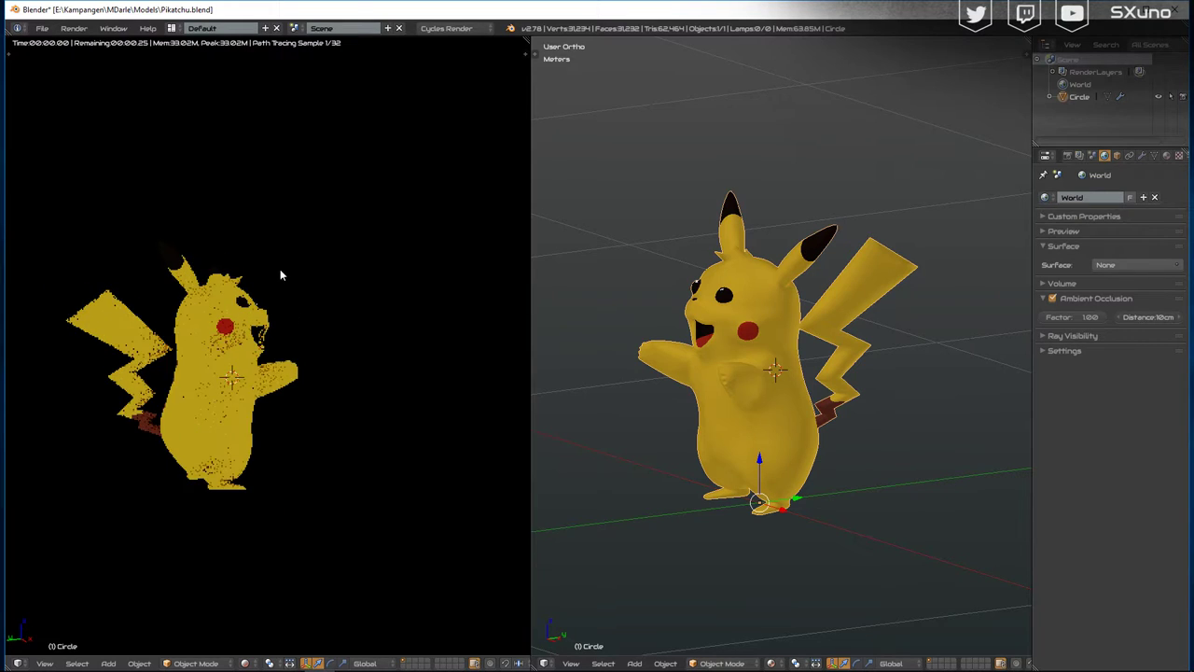
key(shift+a)
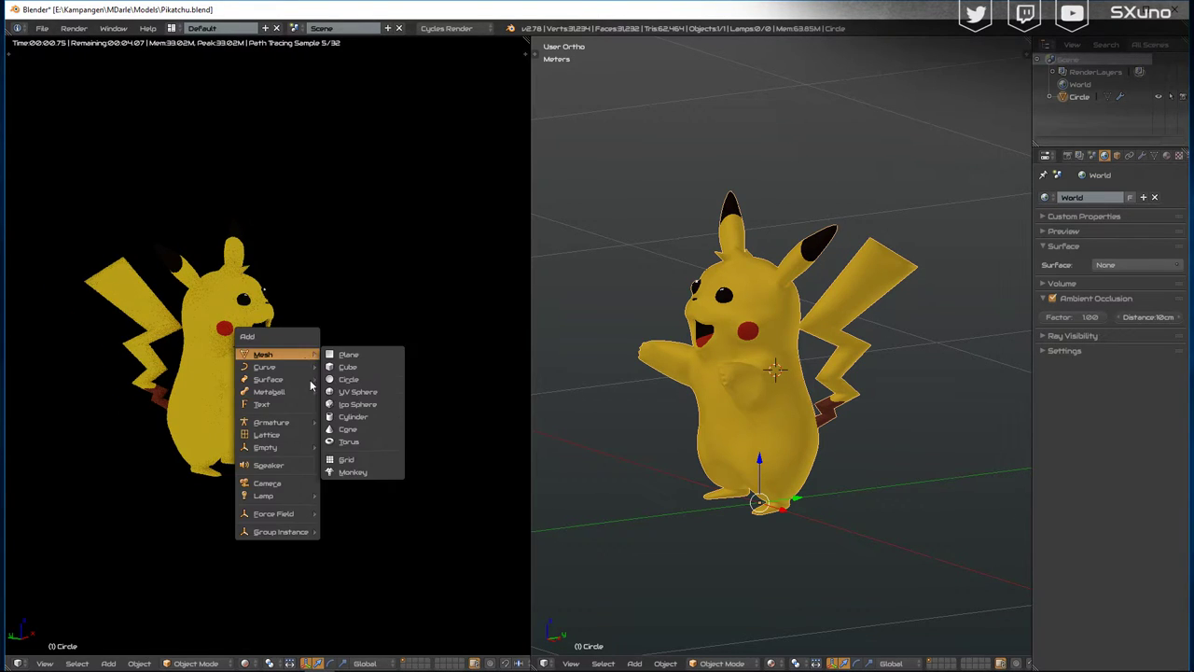
mouse_move(265, 495)
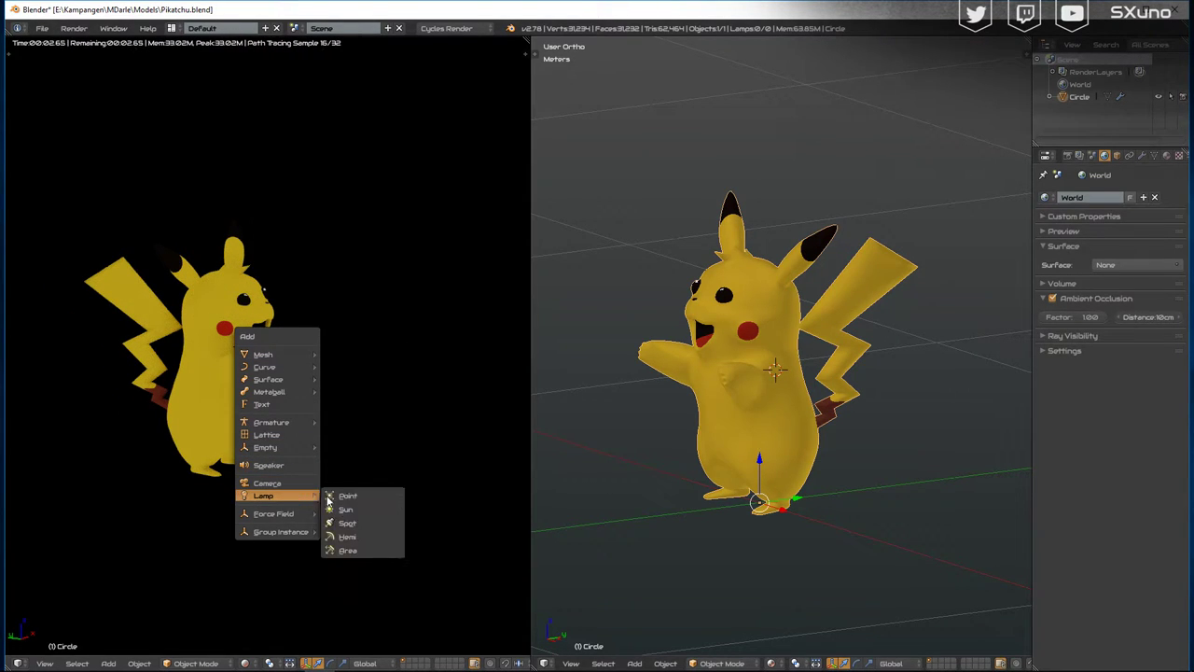
click(363, 501)
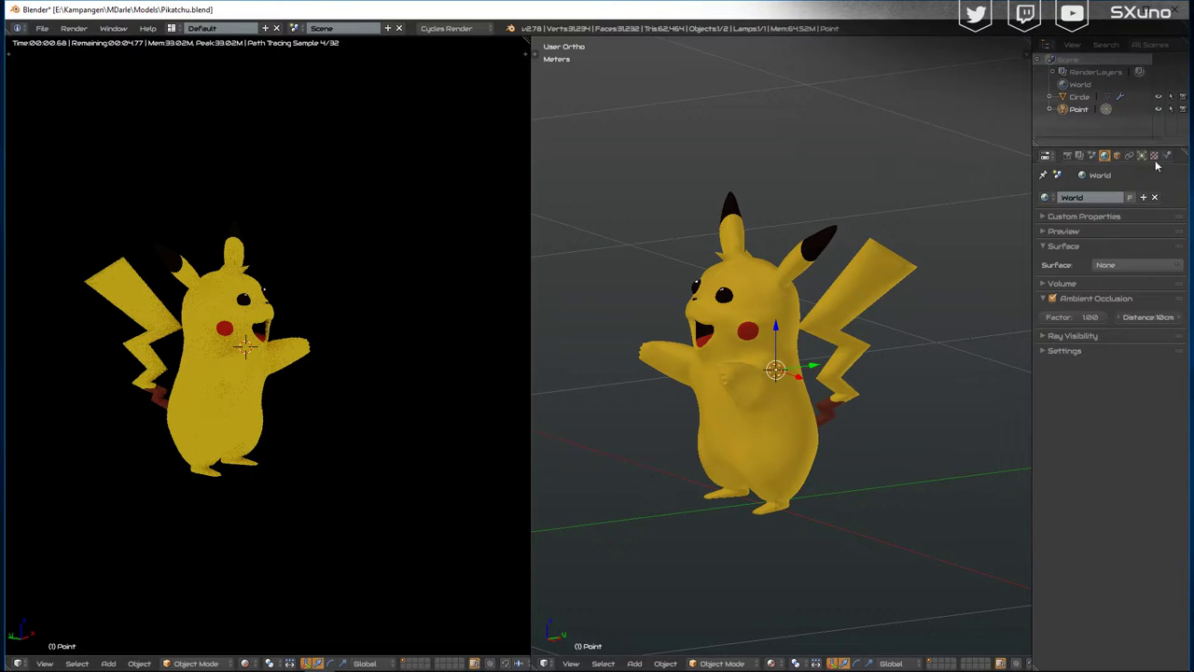
click(1143, 156)
click(1128, 369)
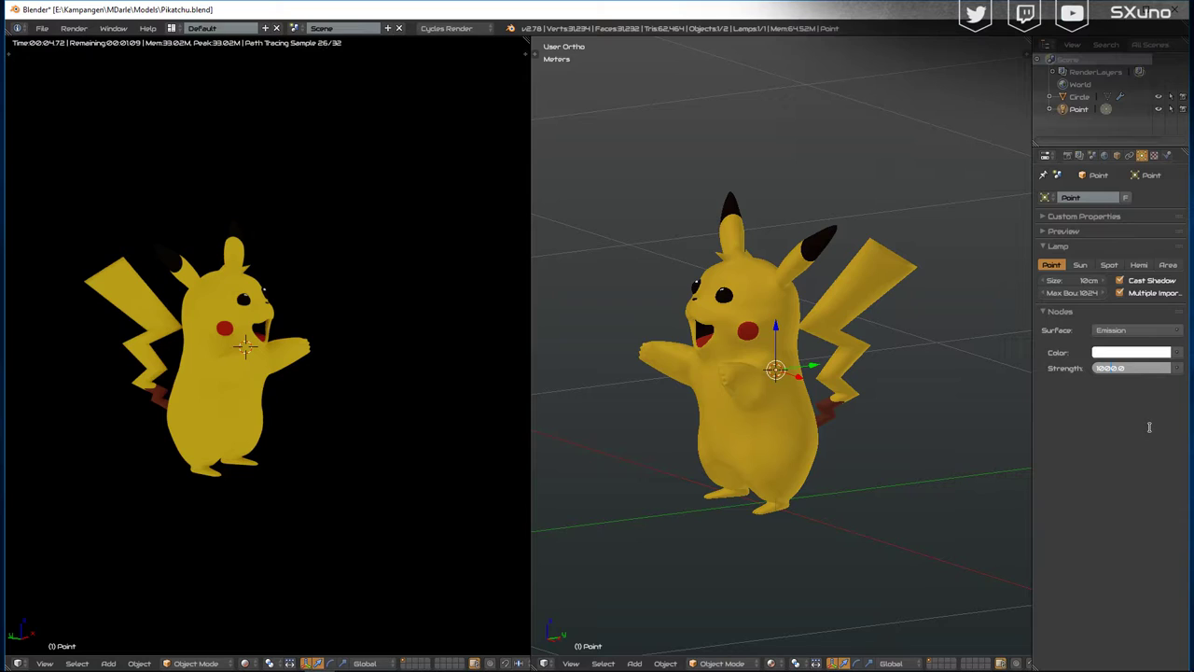
text(1000000.000)
key(Return)
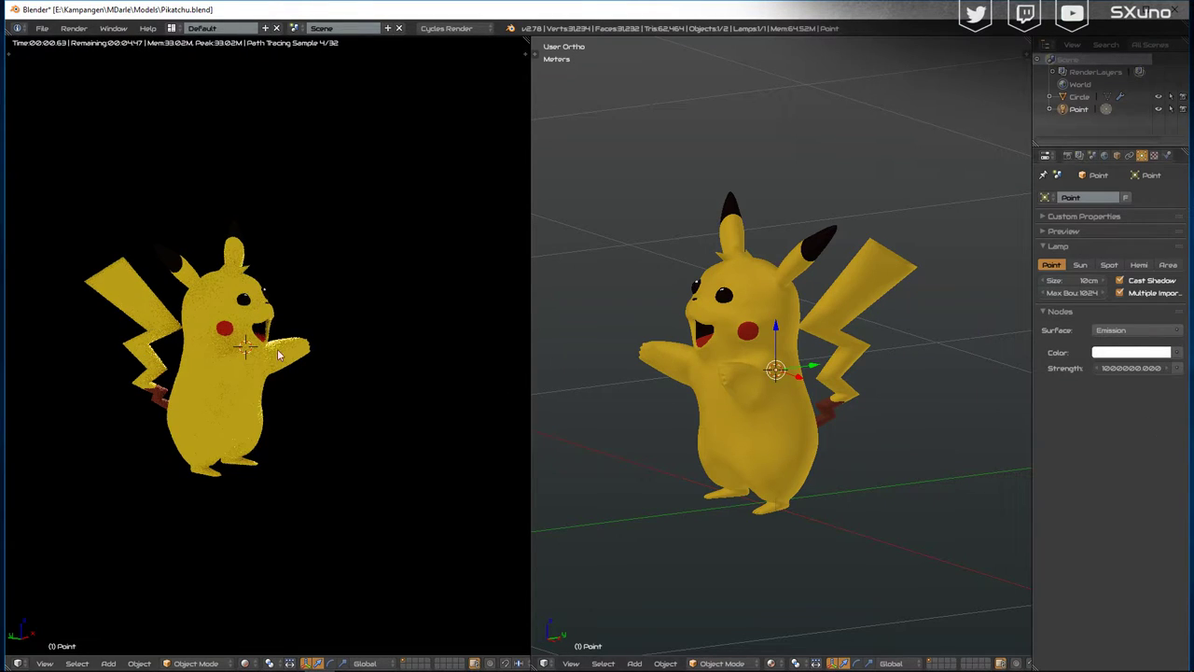
Step: Move the point lamp above Pikachu's head and duplicate it in place
key(g)
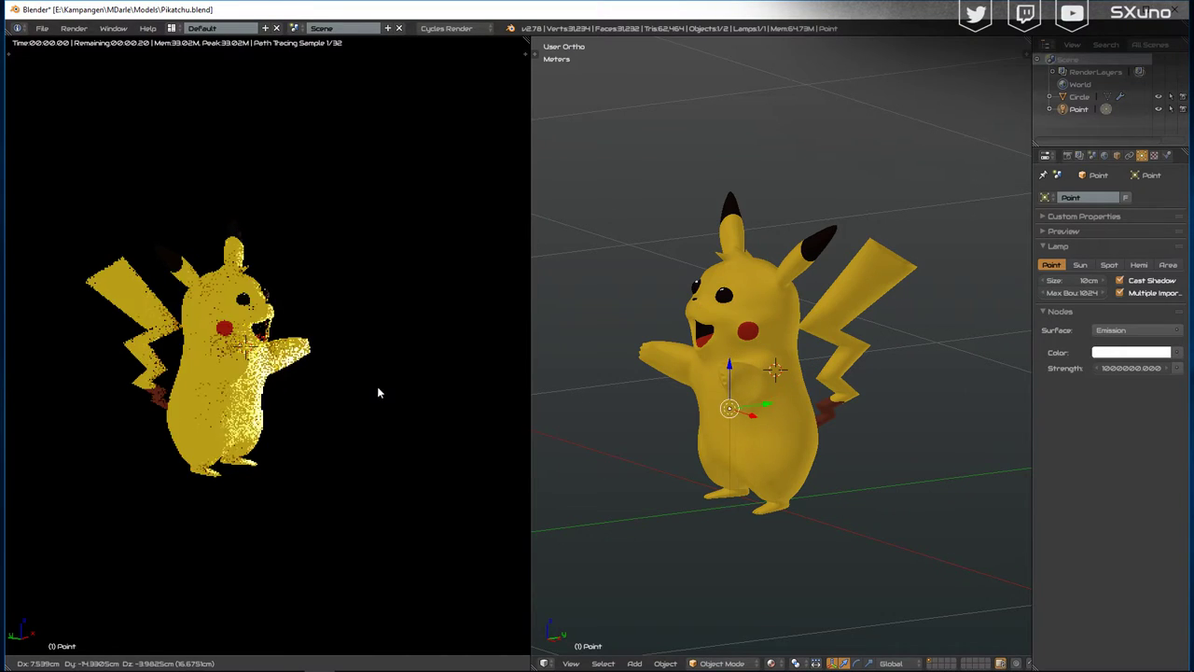
click(413, 397)
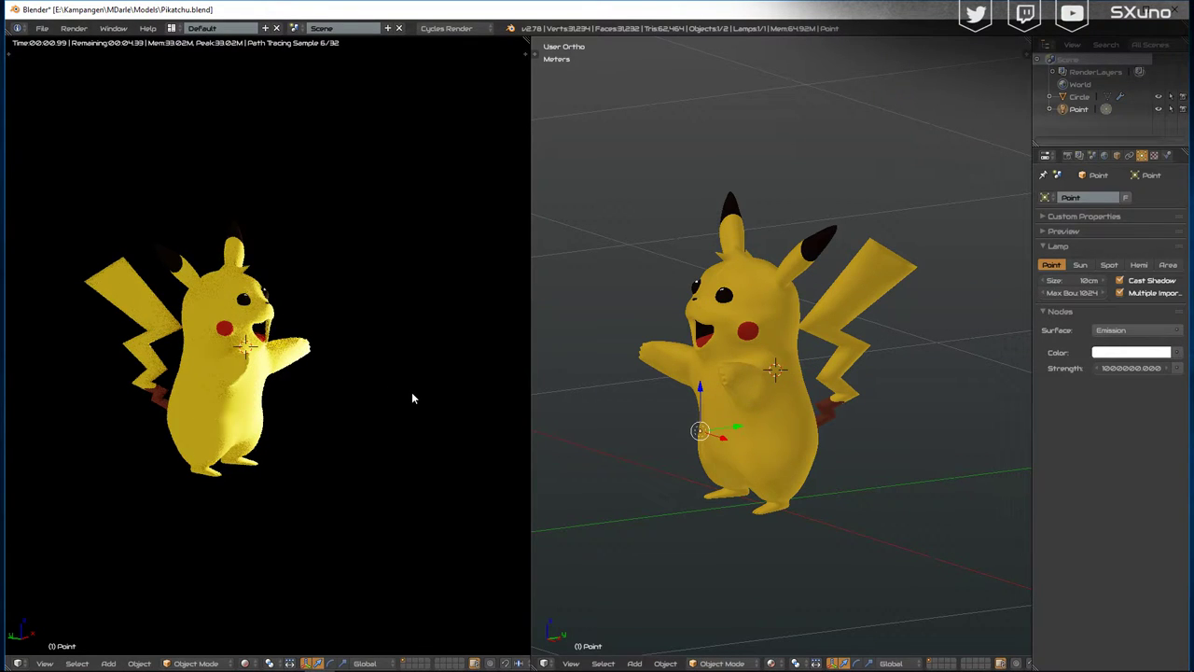
key(g)
key(z)
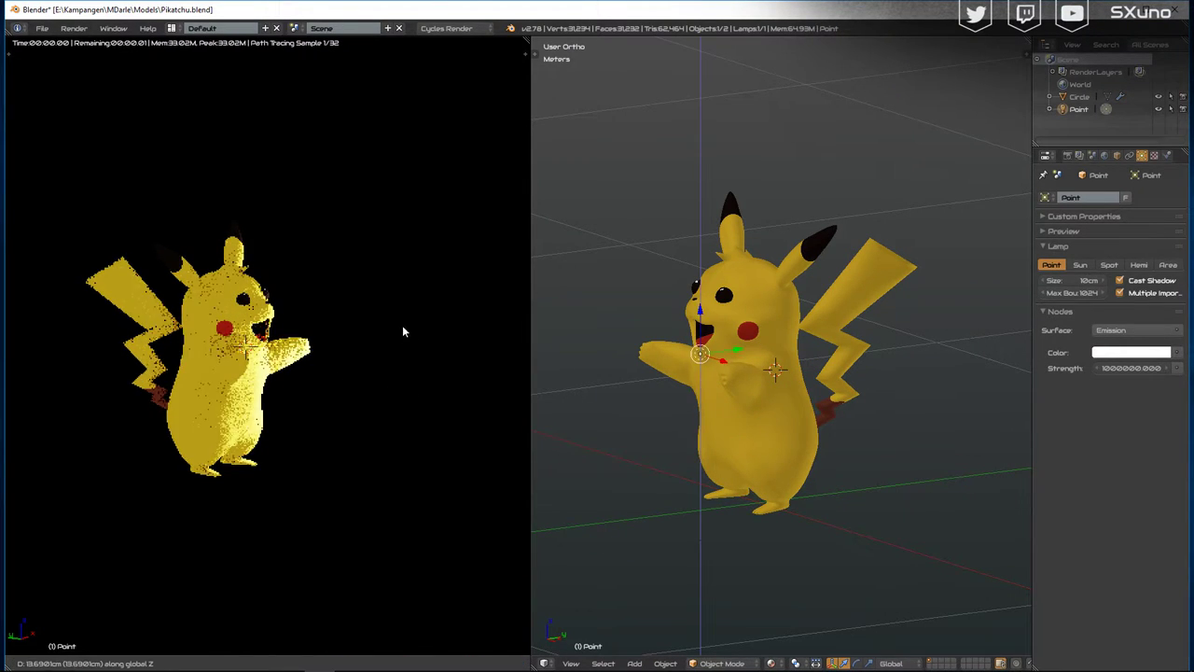
click(401, 297)
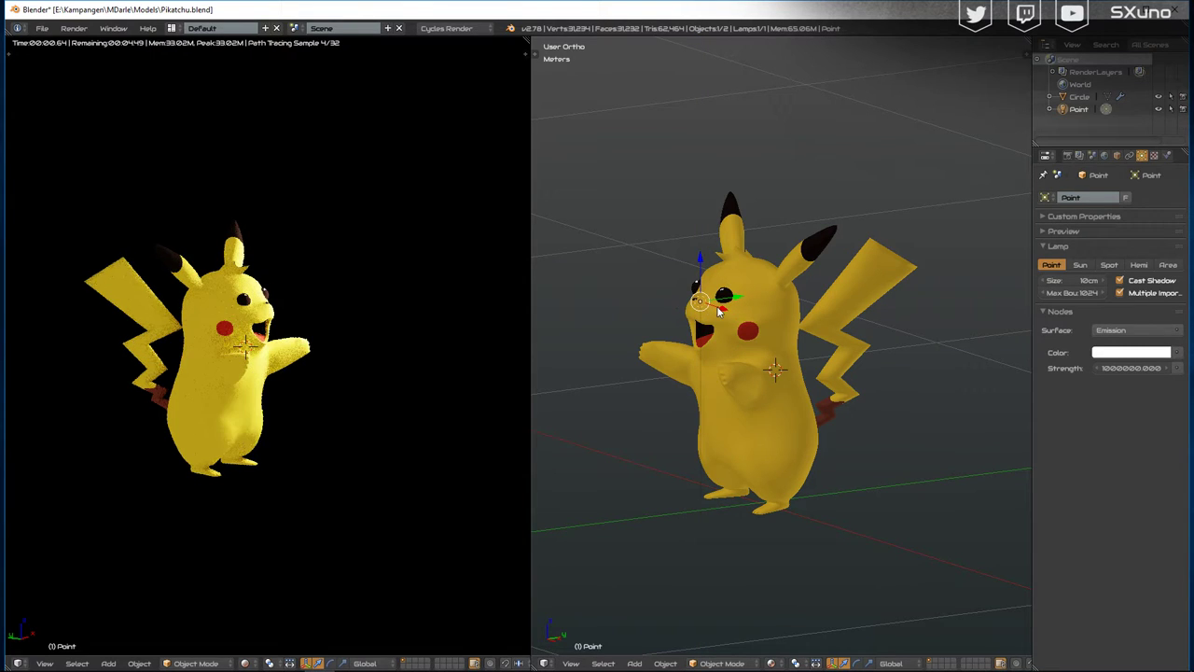
key(g)
click(746, 329)
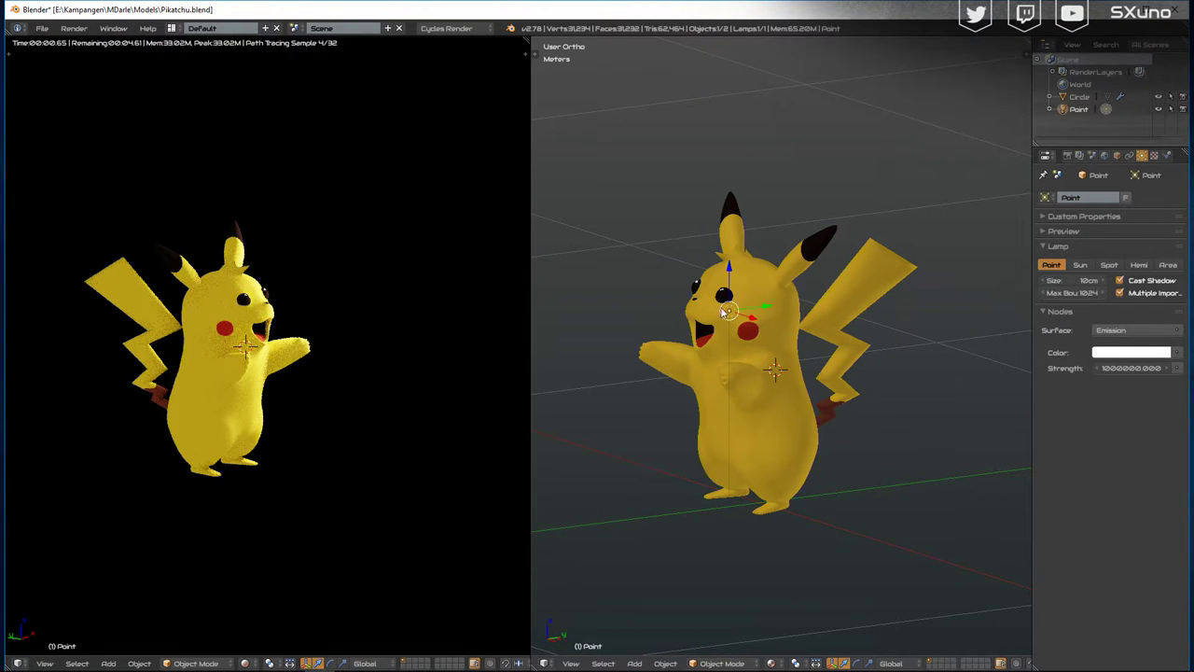
key(g)
key(z)
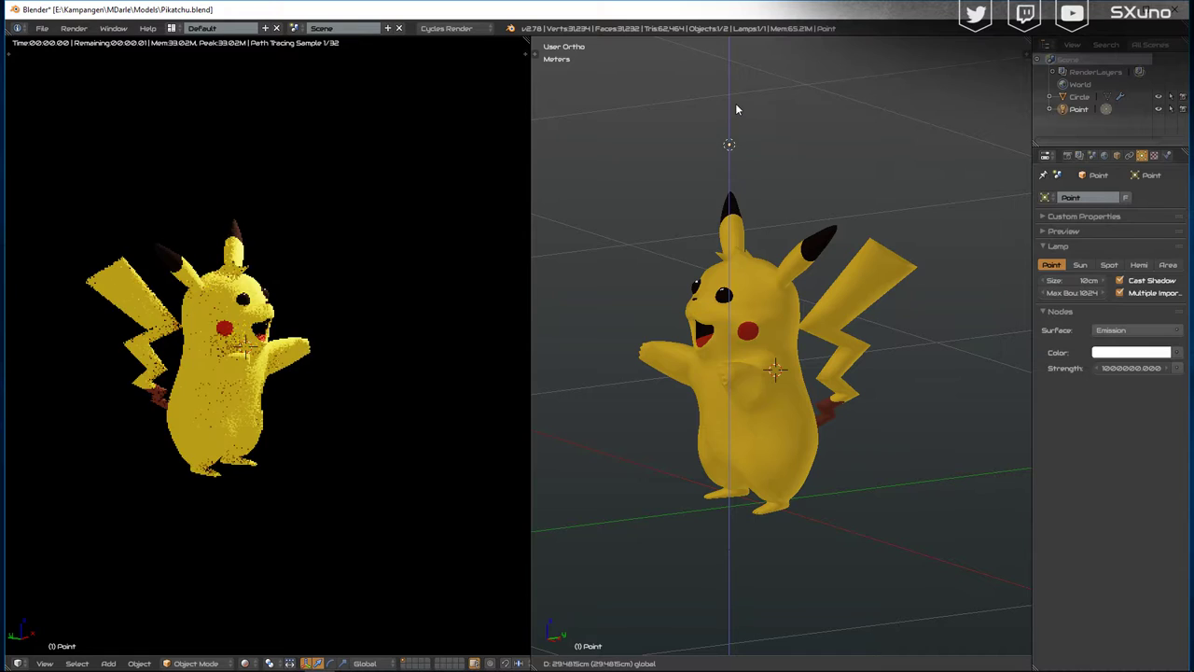
click(736, 109)
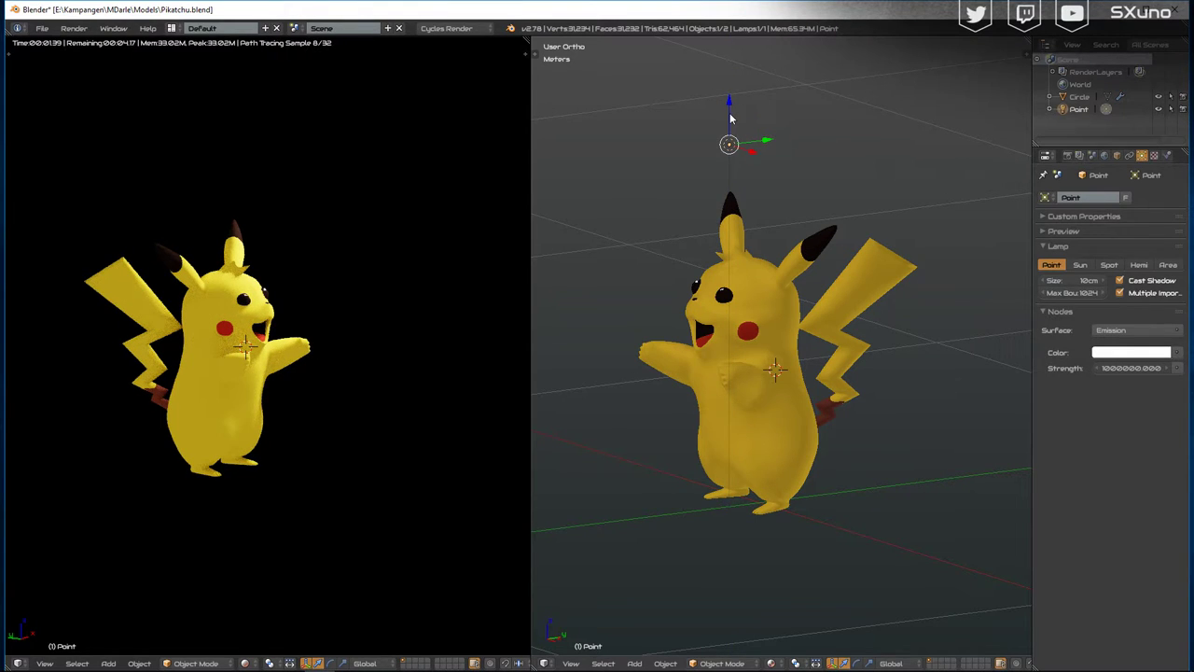
key(shift+d)
right_click(738, 97)
Step: Lower Point.001 beside Pikachu's body and shift the top Point lamp further right
key(g)
key(z)
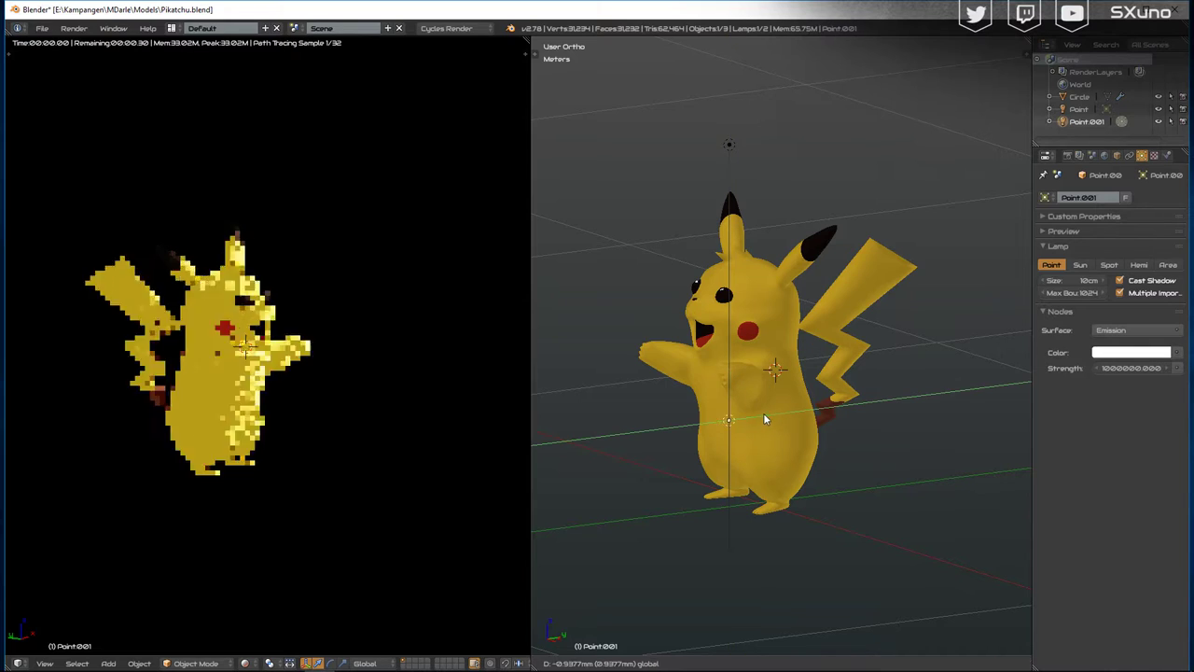
click(698, 446)
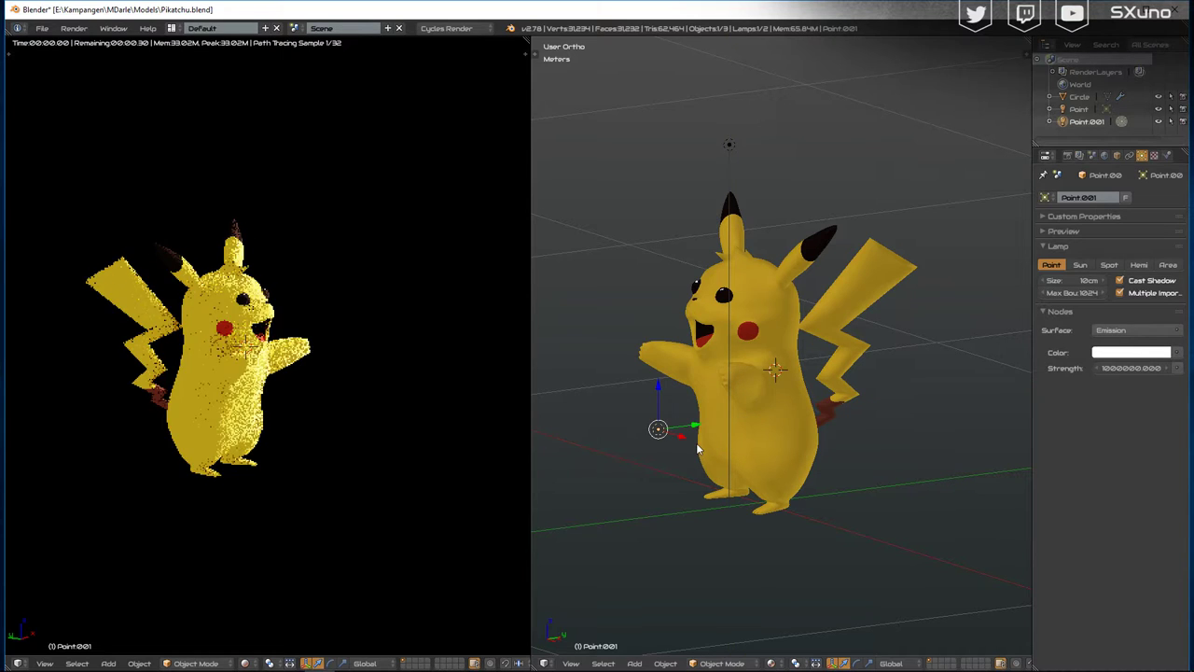
right_click(732, 144)
mouse_move(776, 140)
mouse_down()
mouse_move(871, 108)
mouse_move(790, 132)
mouse_up()
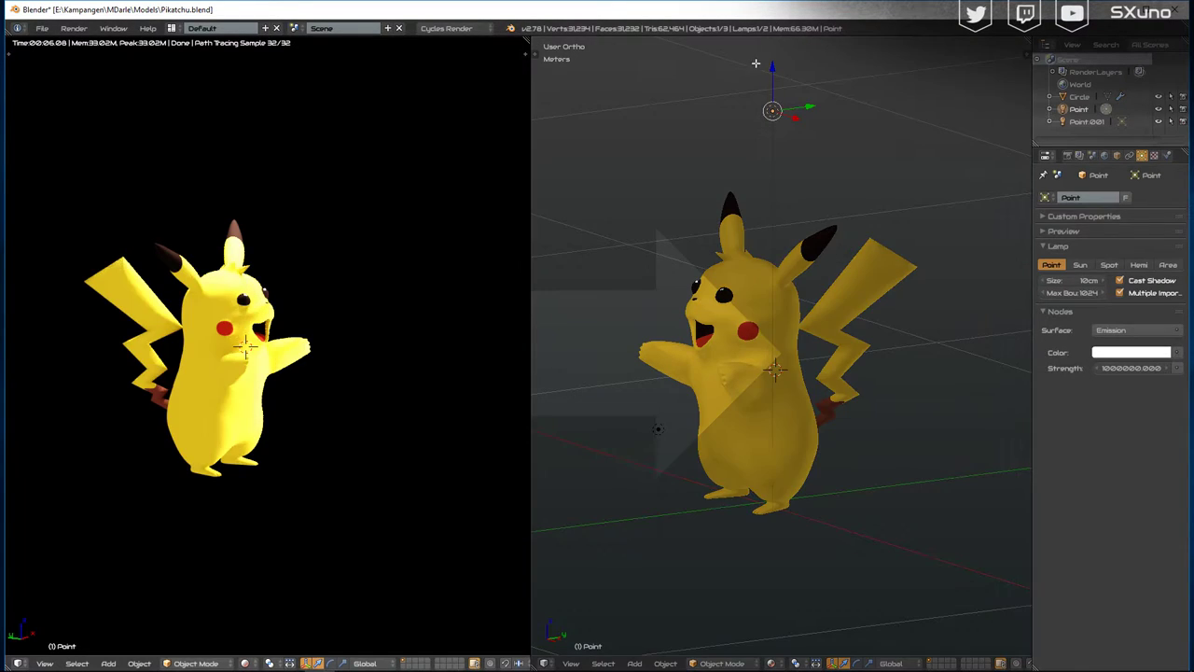
Step: Join the viewports into one large render, shrink Blender's window, and move the Pika folder up
drag(756, 64, 762, 62)
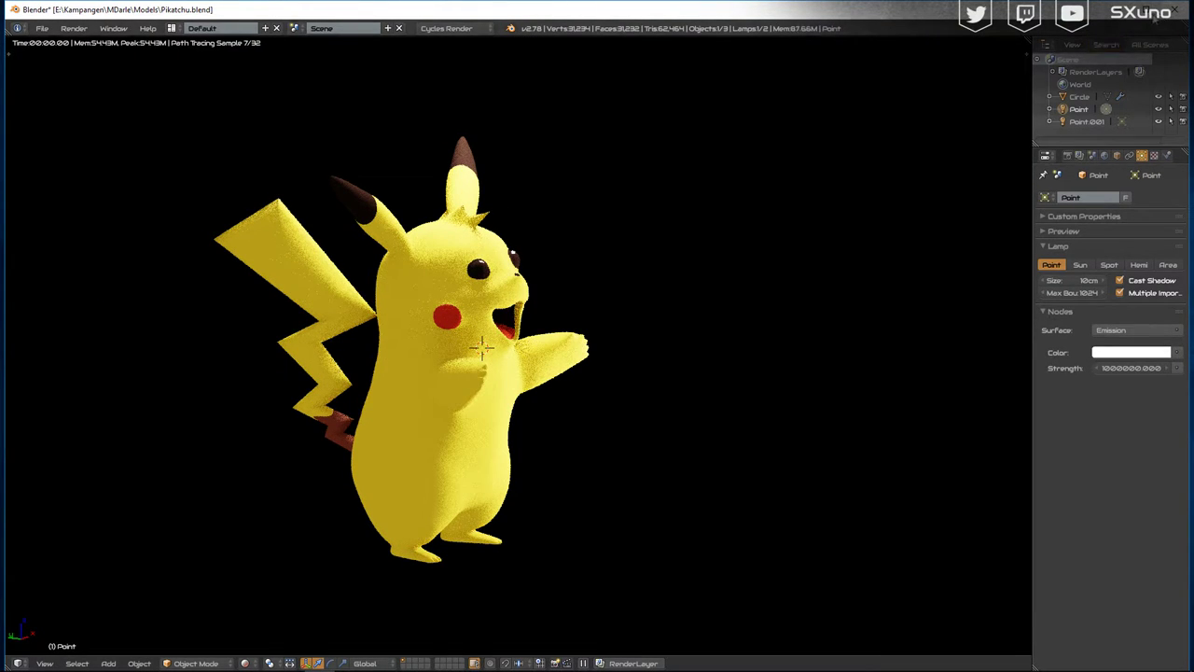
key(super+Down)
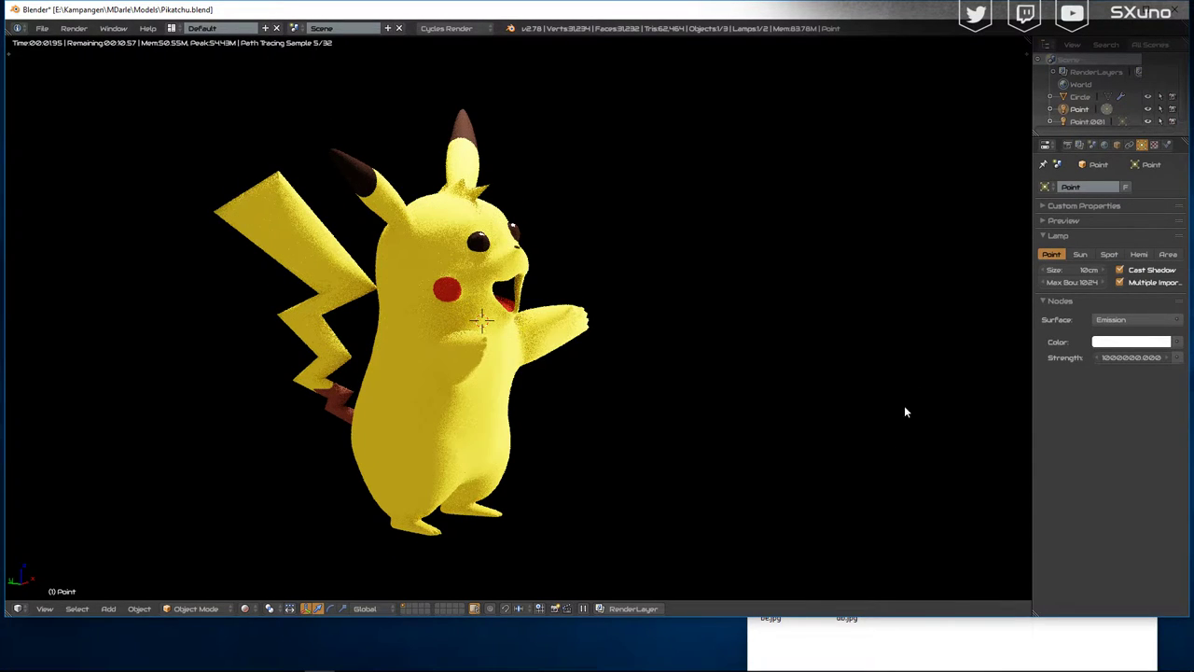
click(880, 659)
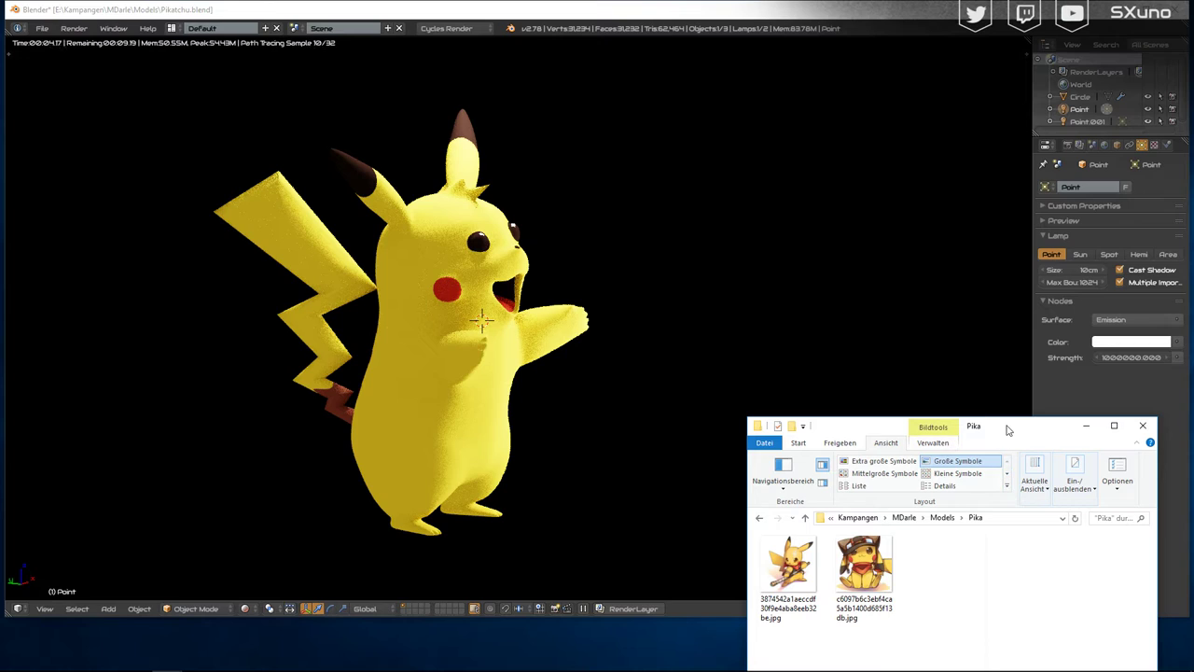
drag(1007, 430, 969, 58)
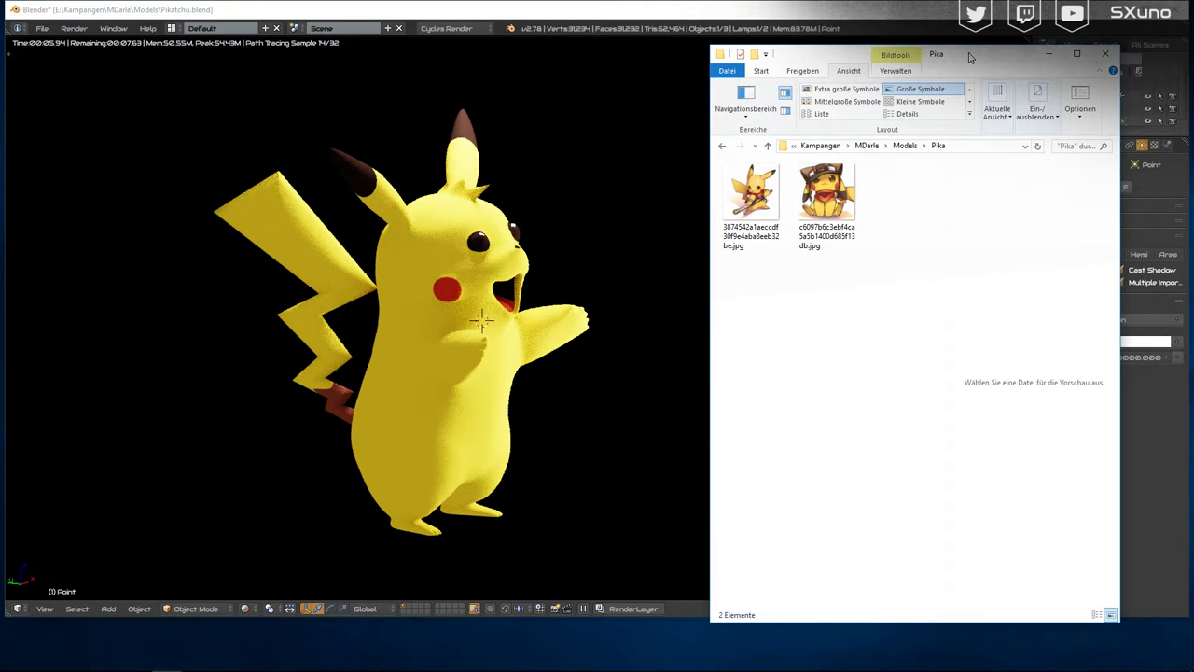
mouse_move(970, 58)
mouse_down()
mouse_move(807, 52)
mouse_move(955, 47)
mouse_up()
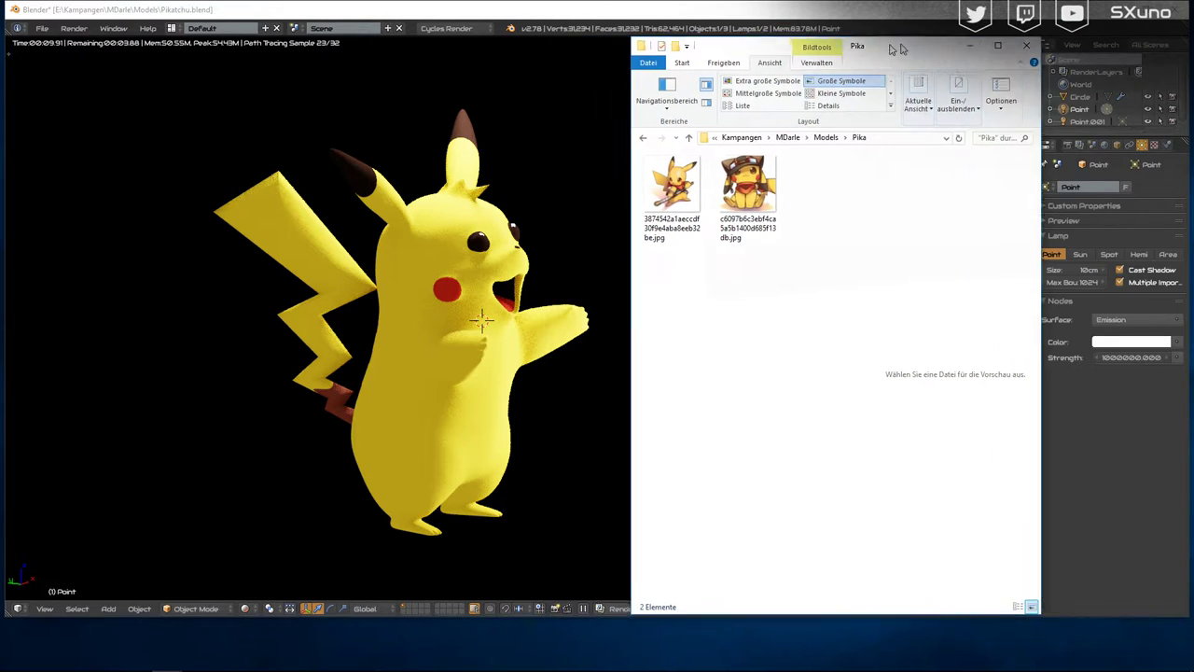
Step: Preview the second reference image, minimize the folder, and show Blender's scene settings
click(812, 191)
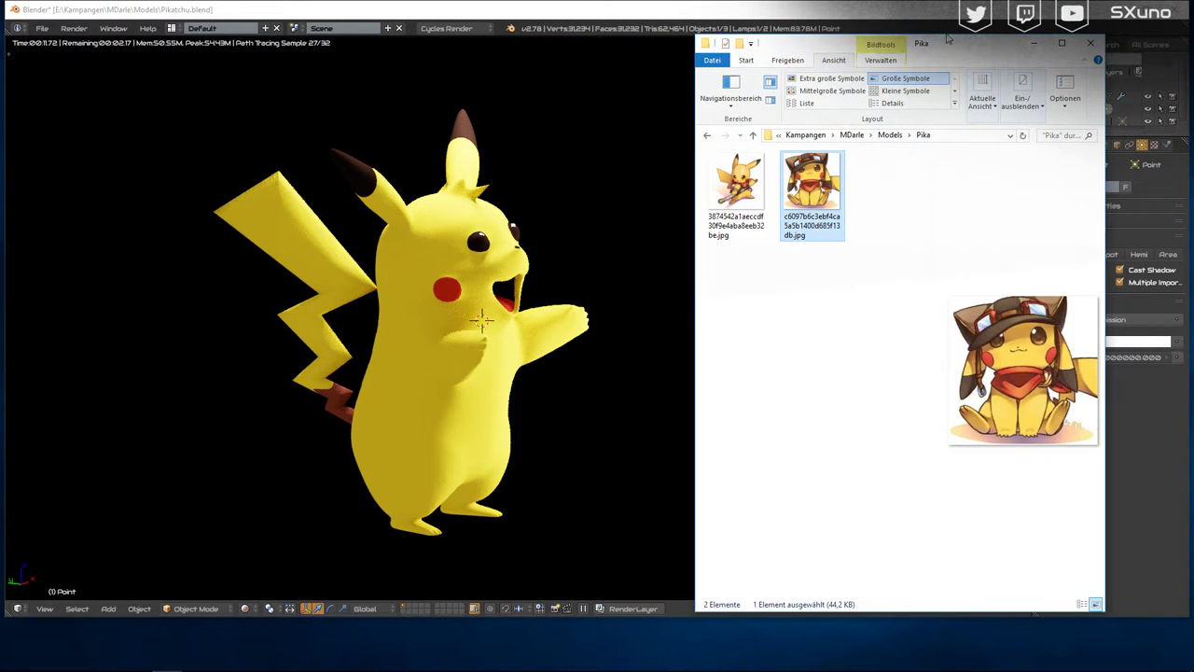
drag(1043, 52, 943, 80)
click(934, 72)
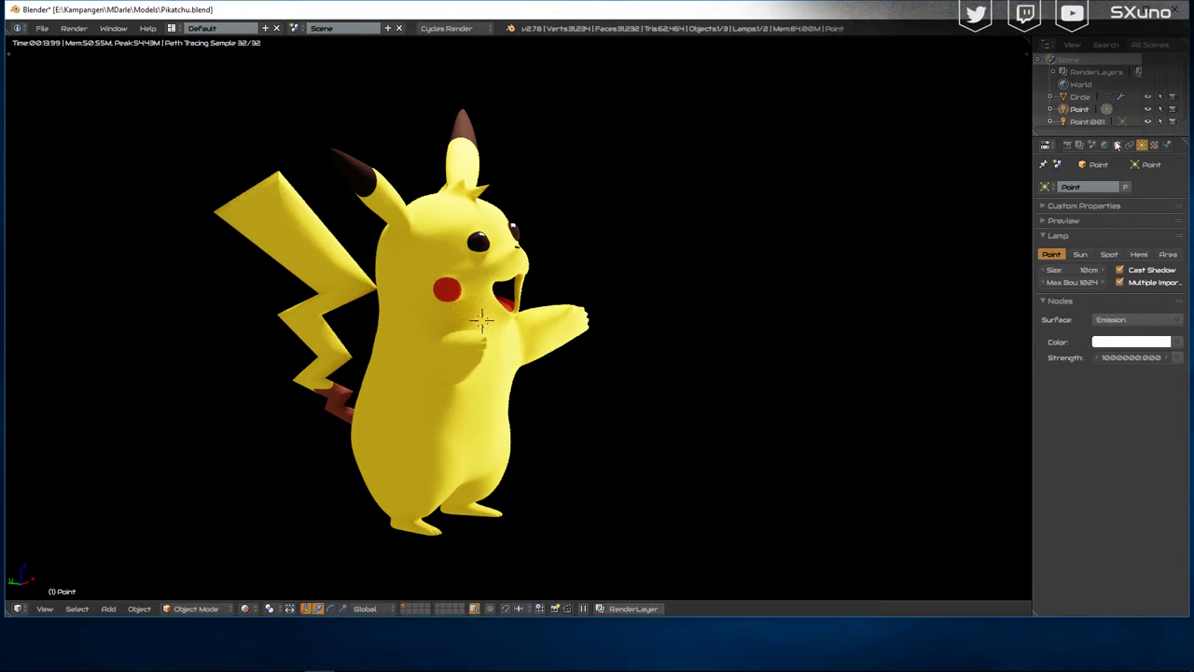
click(1093, 145)
Step: View the model in wireframe from the orthographic top view, zoomed onto the reference image
click(1068, 145)
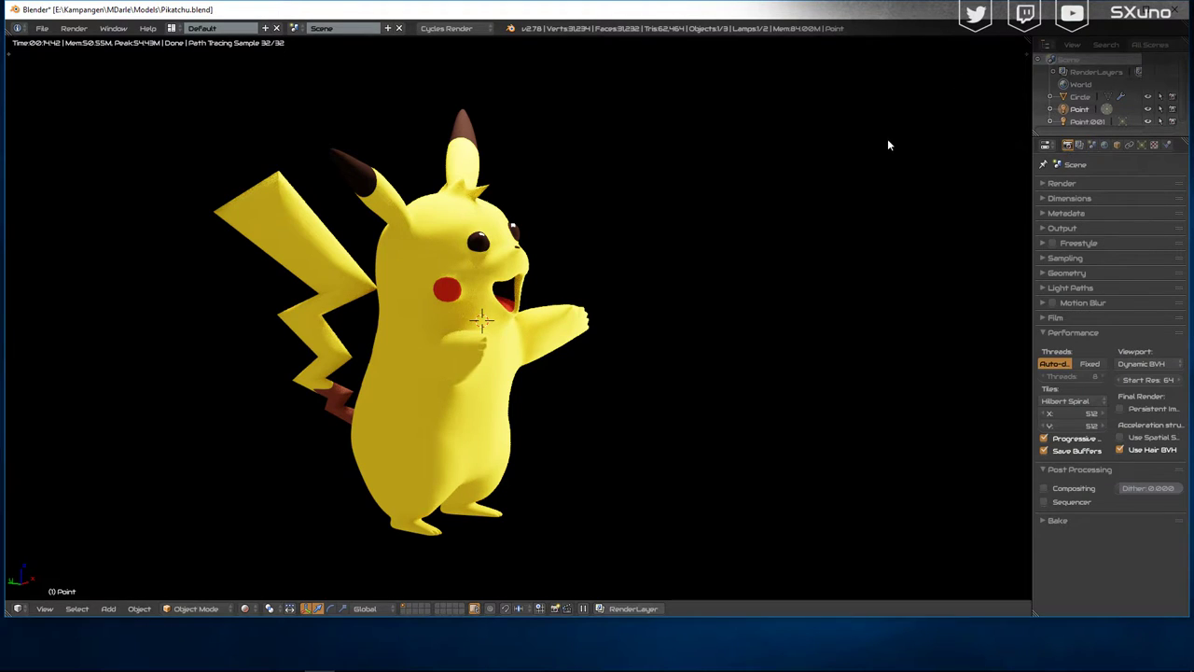
key(z)
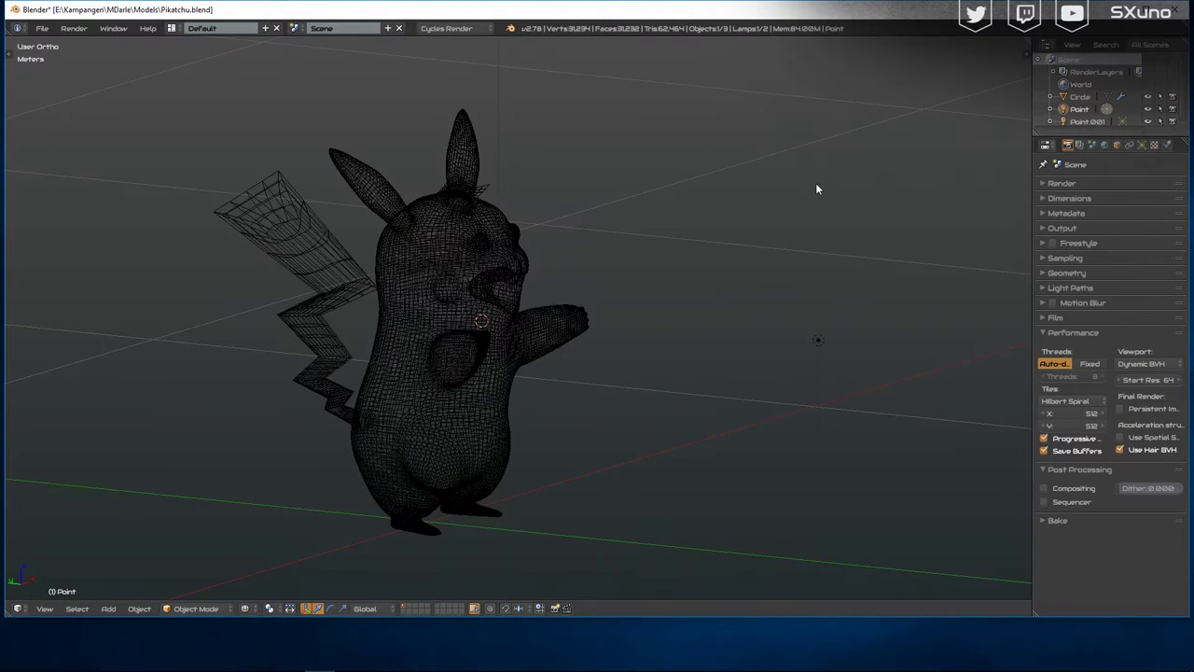
key(KP_7)
key(KP_5)
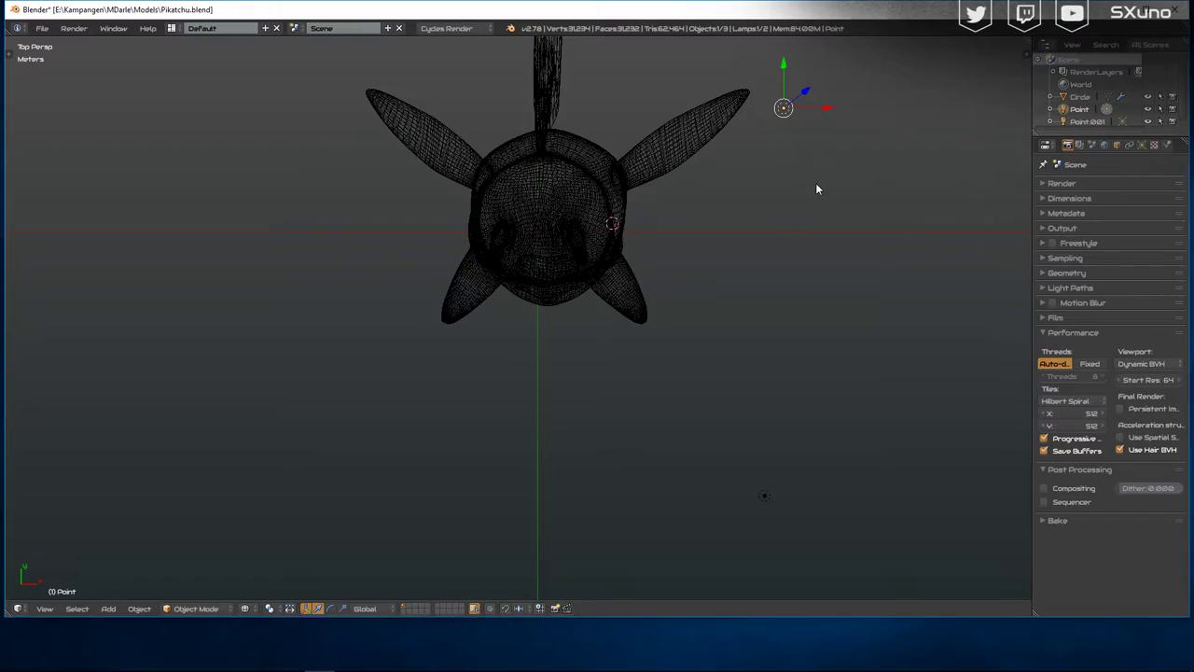
key(KP_5)
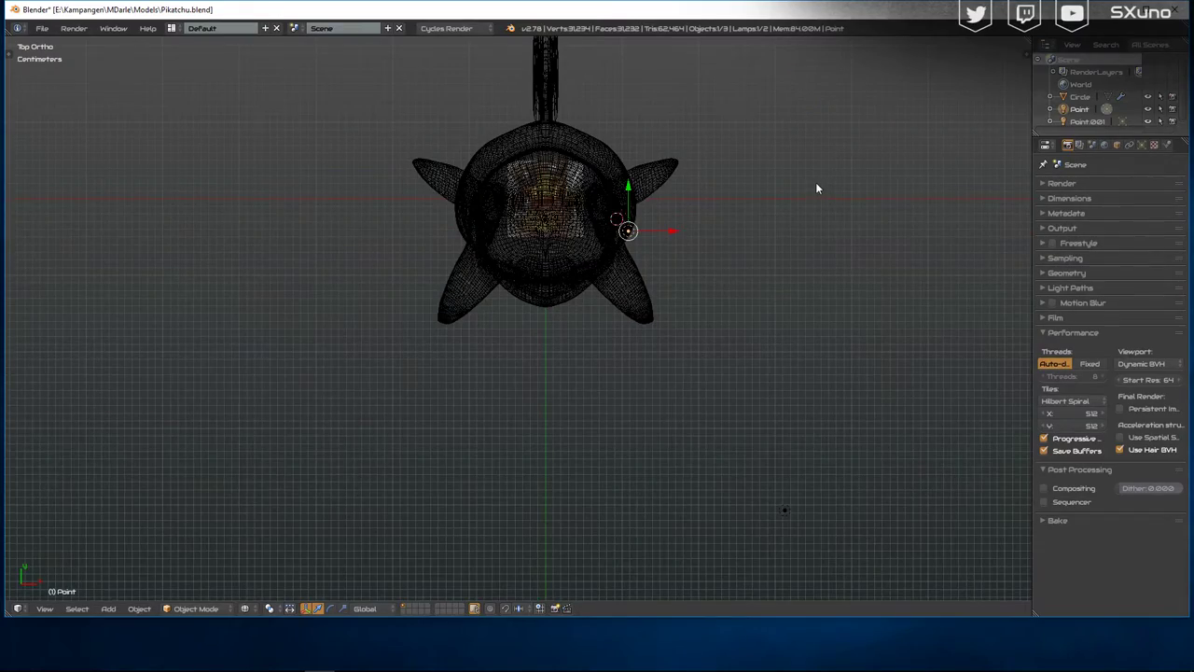
scroll(767, 155, up, 5)
shift+middle_drag(767, 156, 675, 373)
scroll(658, 194, up, 5)
scroll(663, 192, up, 3)
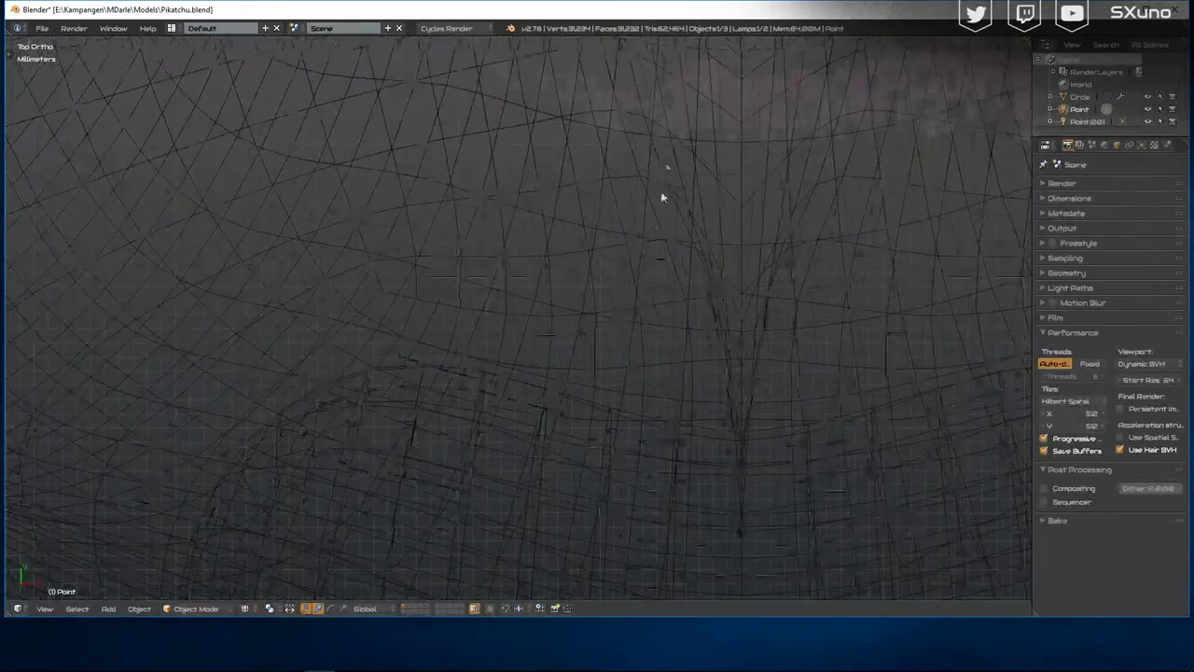
mouse_move(664, 192)
shift+middle_down()
mouse_move(661, 262)
mouse_move(577, 289)
shift+middle_up()
scroll(660, 259, down, 3)
scroll(577, 289, up, 3)
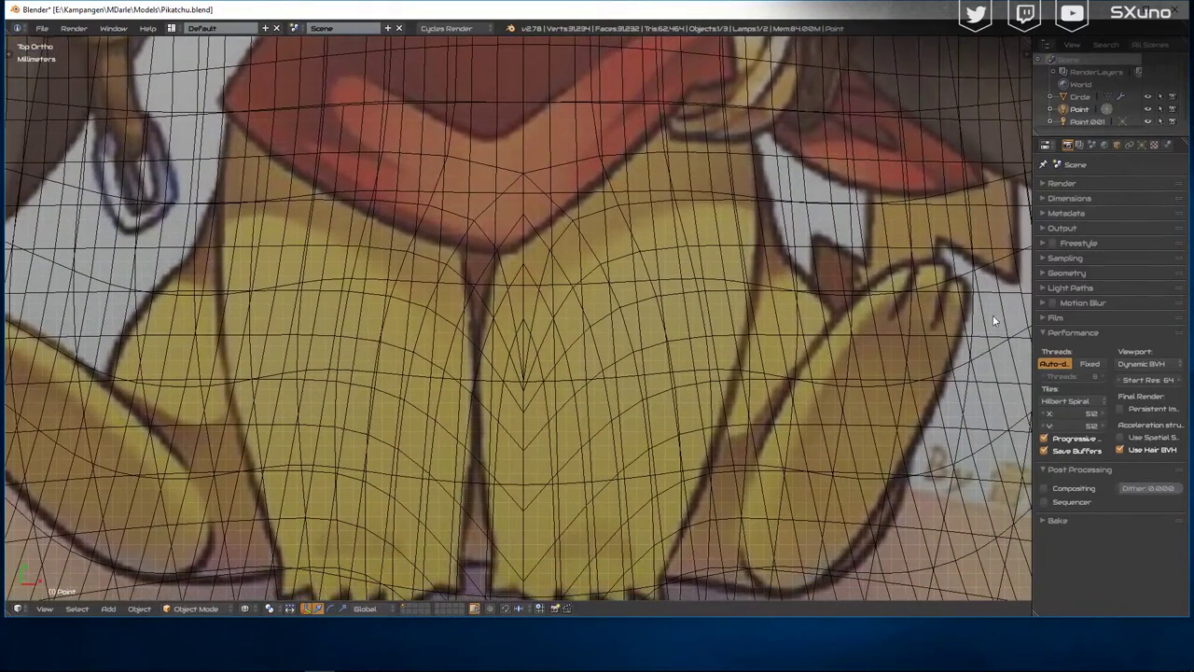
Step: Select the Circle body mesh, pick its base 'Material' slot, and split the 3D view in two
right_click(952, 192)
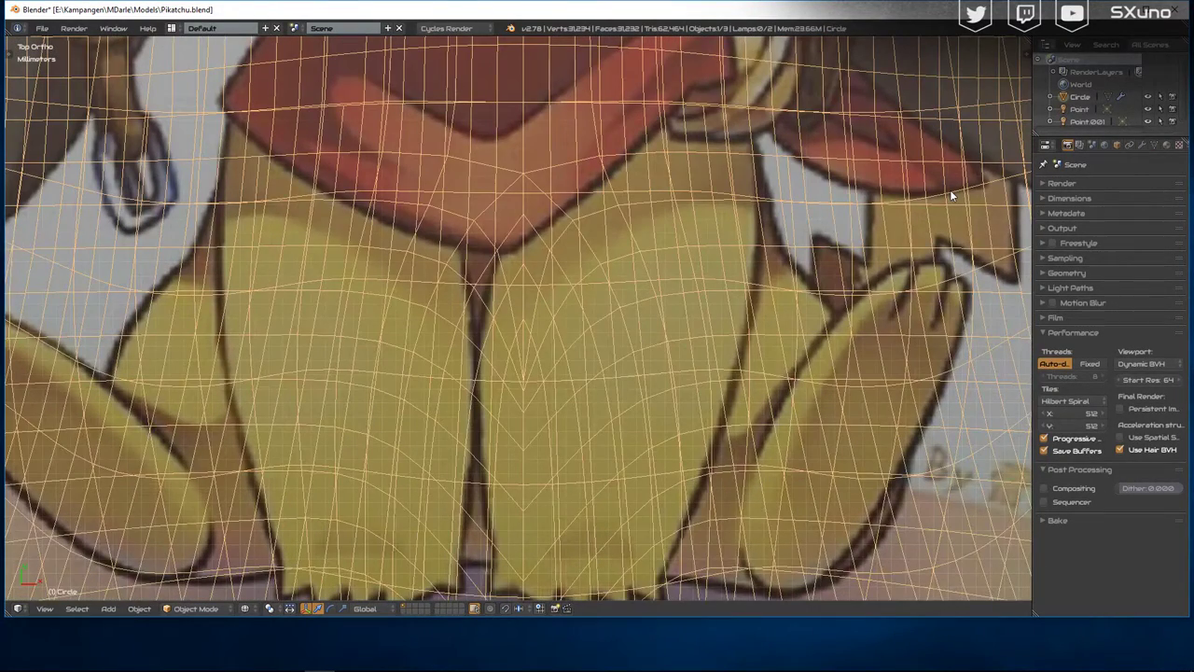
click(1165, 147)
scroll(1111, 224, up, 1)
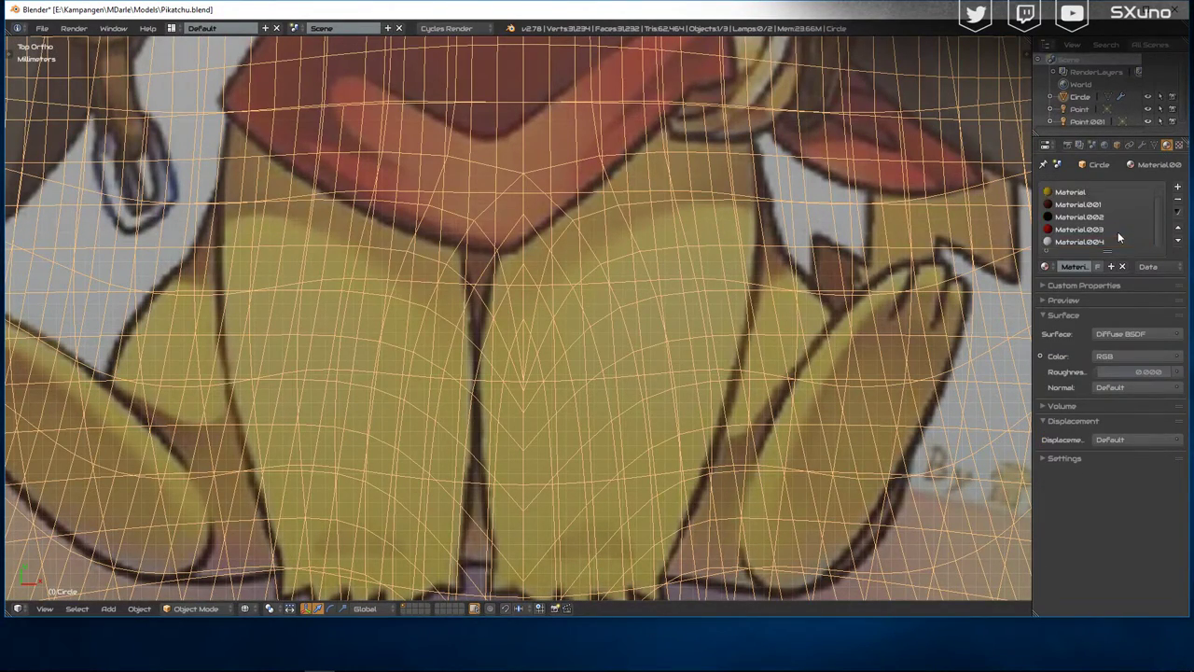
click(1089, 194)
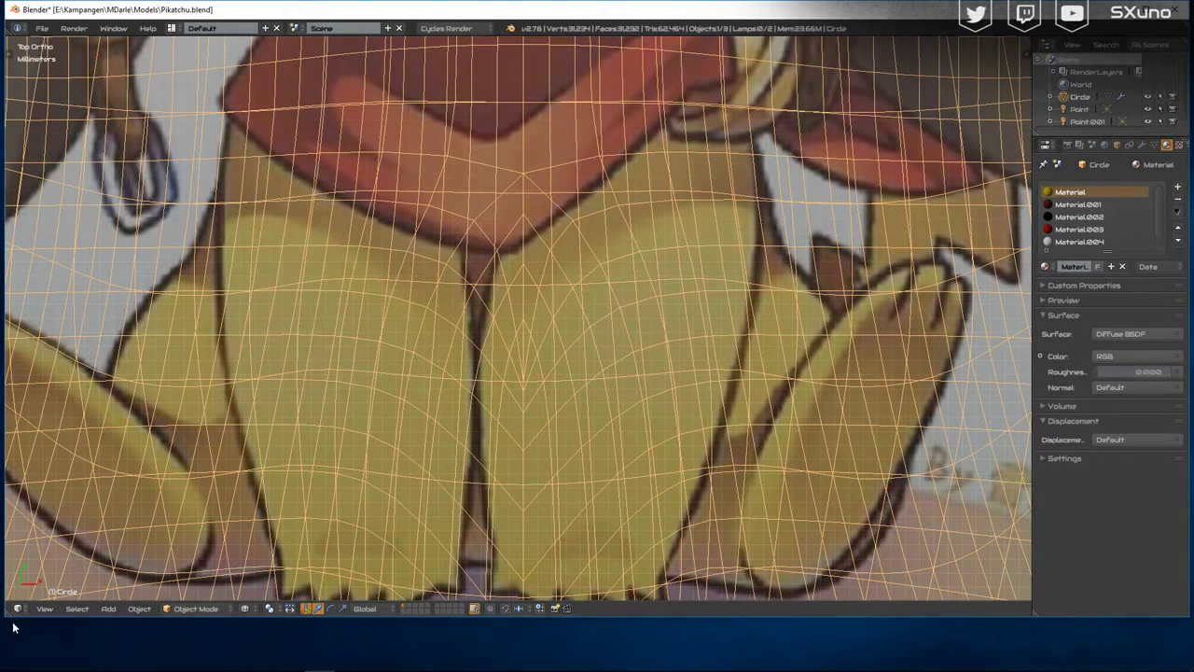
drag(11, 614, 13, 485)
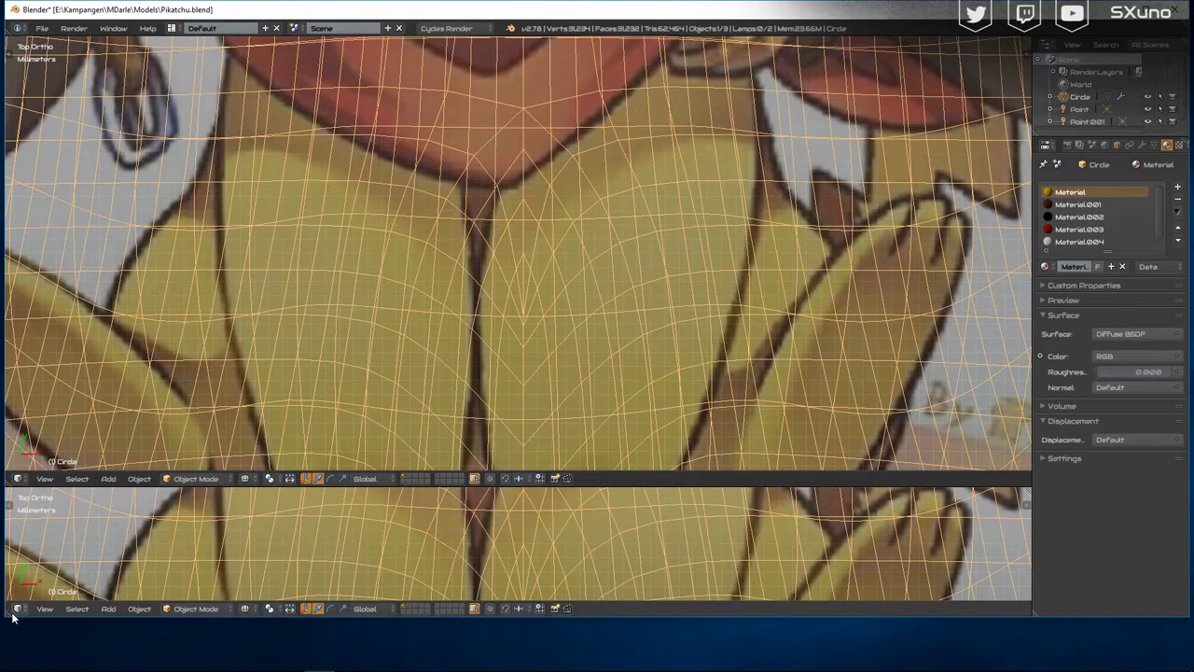
Step: Make the lower area a Node Editor and eyedrop the reference drawing's yellow into the RGB node
click(17, 608)
click(85, 457)
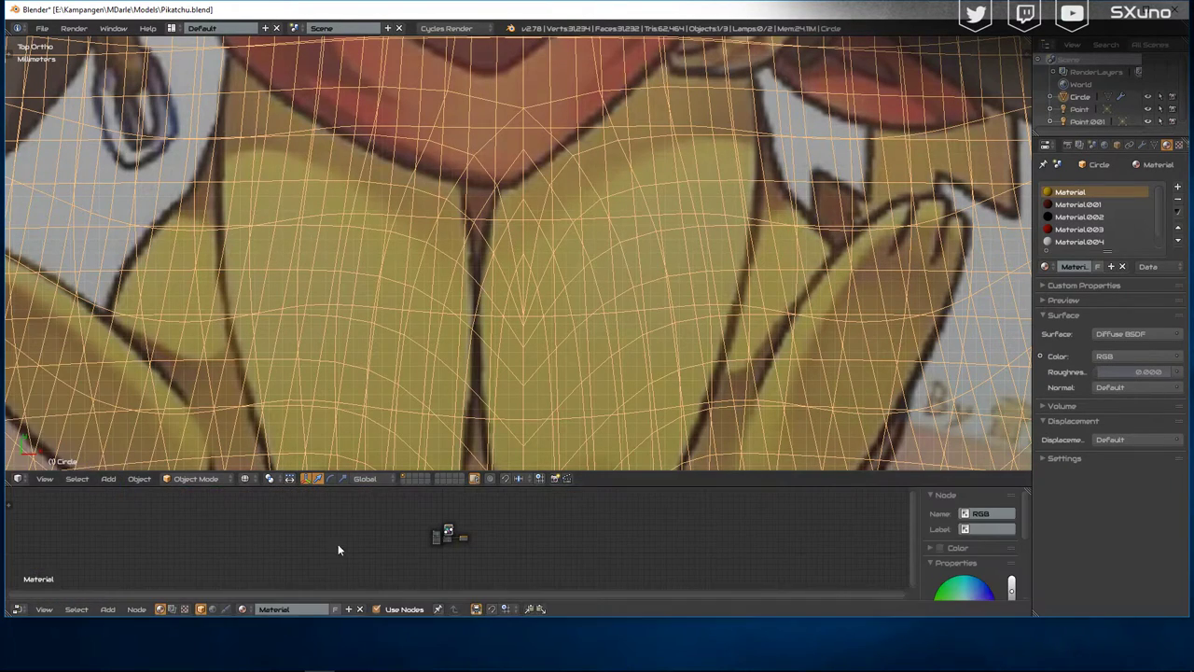
scroll(439, 537, up, 2)
scroll(429, 532, up, 2)
scroll(374, 534, up, 2)
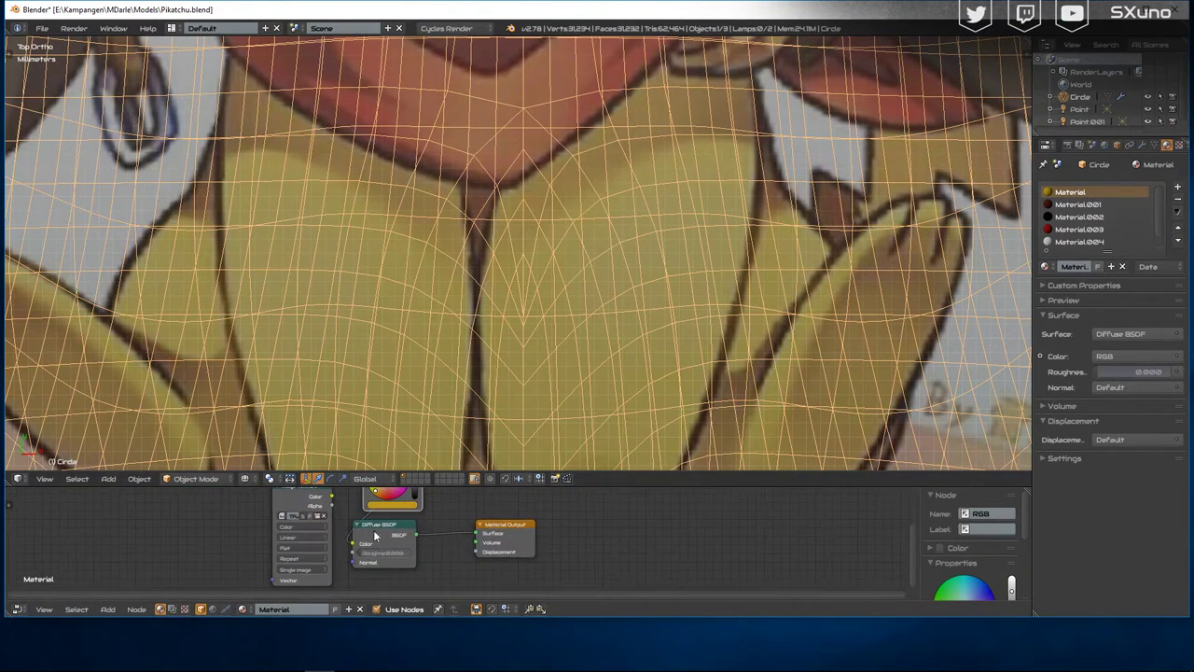
click(392, 506)
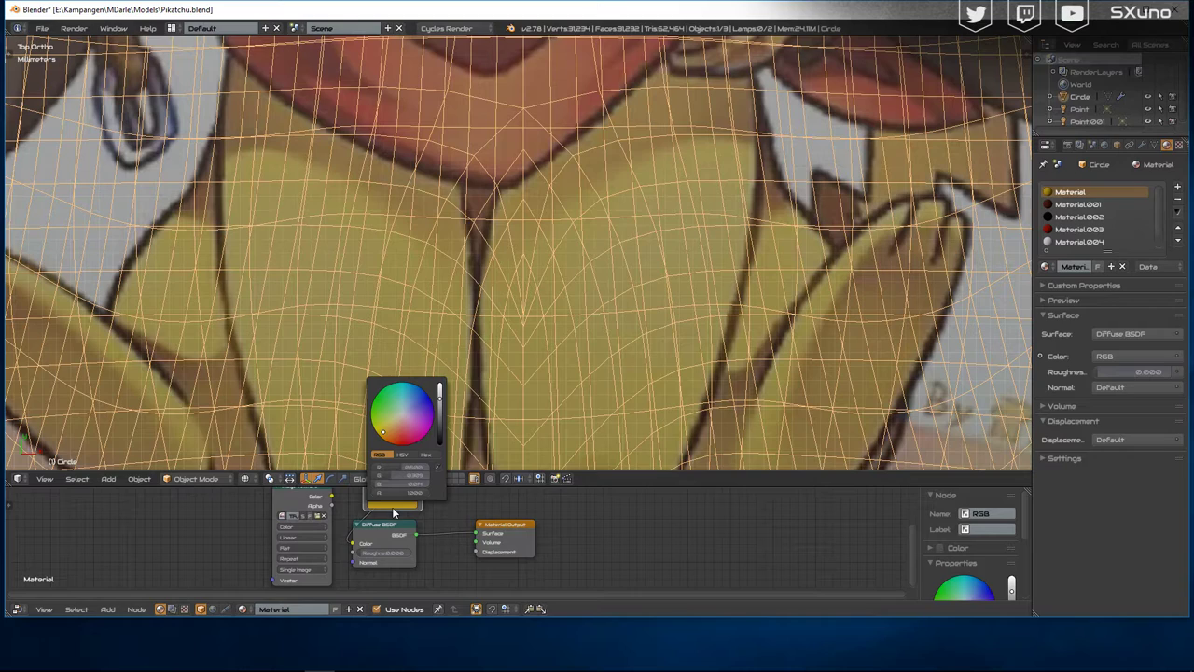
click(441, 464)
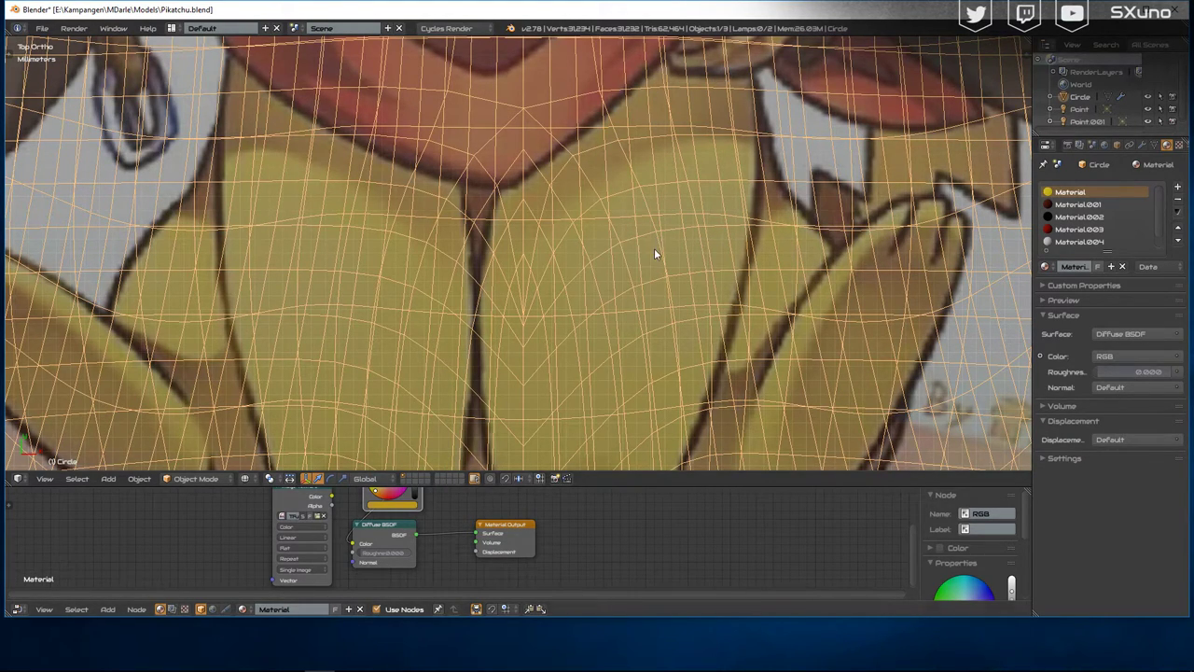
click(654, 248)
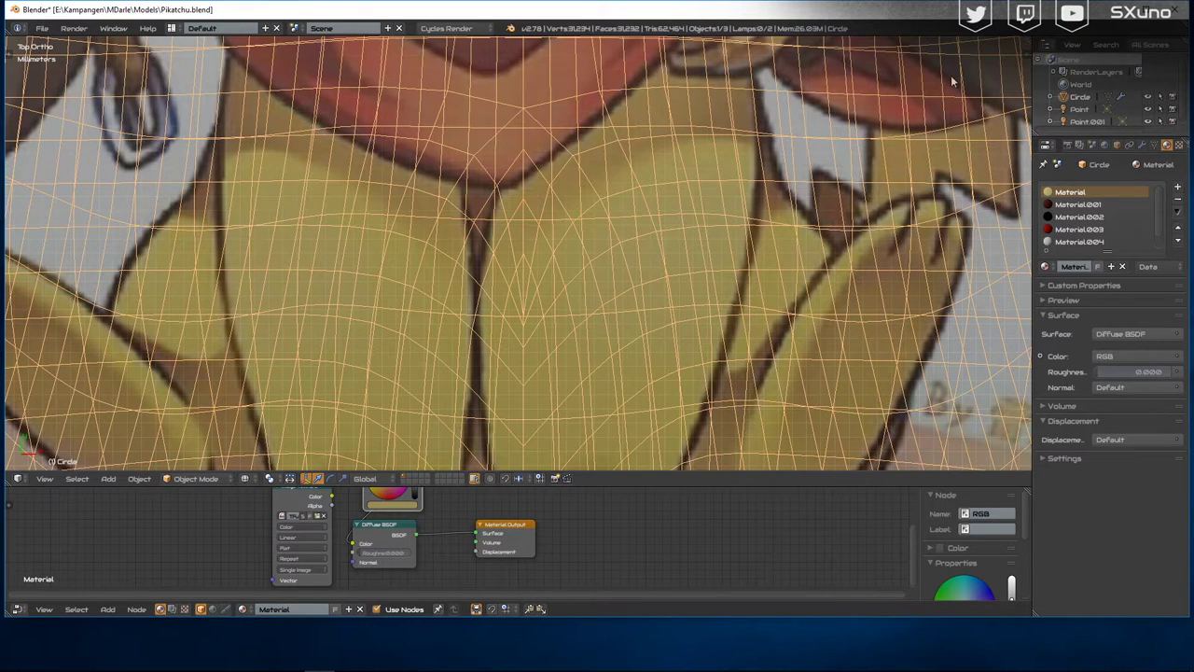
Step: In the N panel's Background Images, raise both reference images' Opacity to 1.000
key(t)
key(t)
key(n)
scroll(967, 314, down, 3)
scroll(966, 313, down, 3)
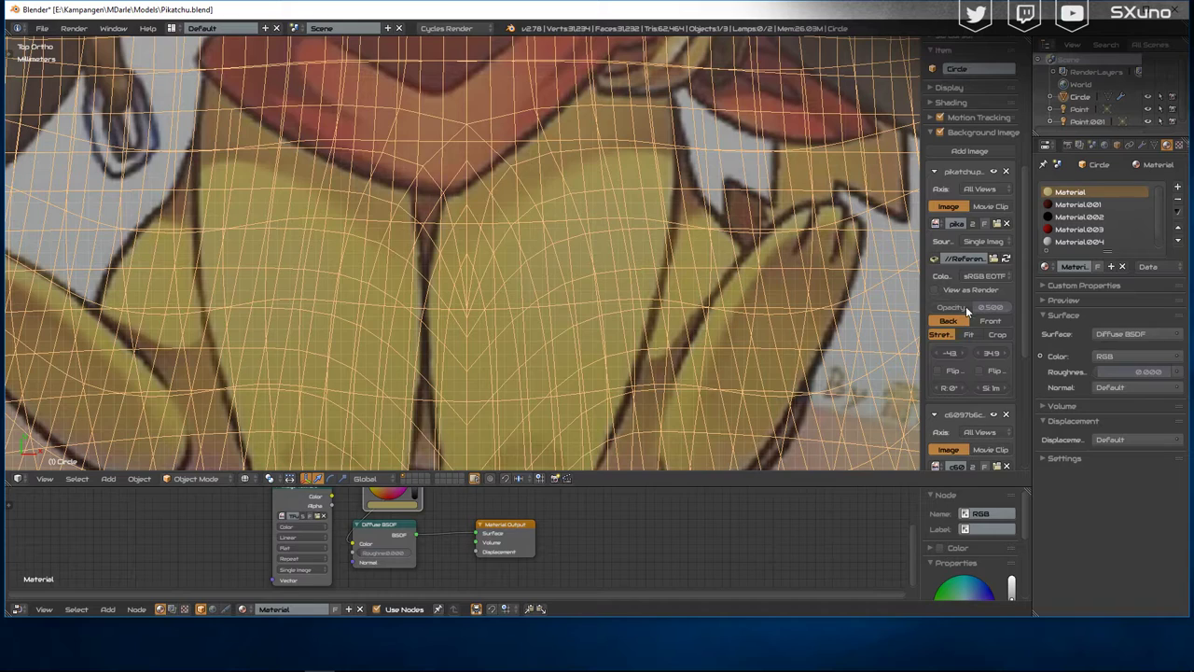
drag(970, 307, 1012, 307)
click(933, 172)
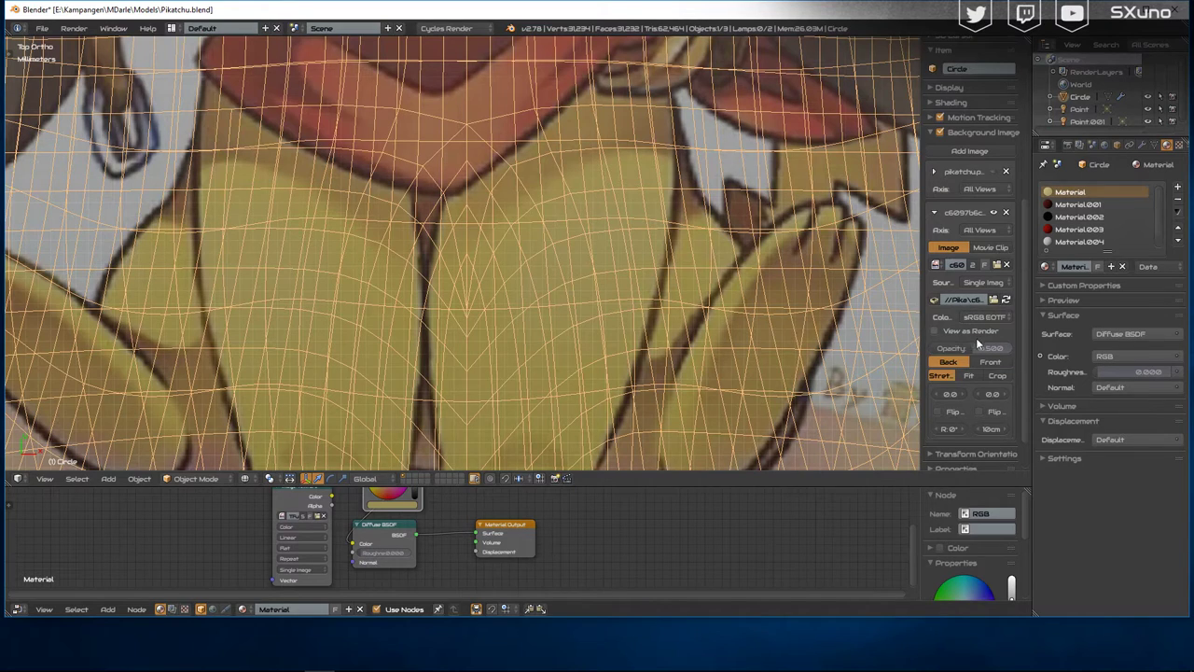
drag(990, 347, 1017, 347)
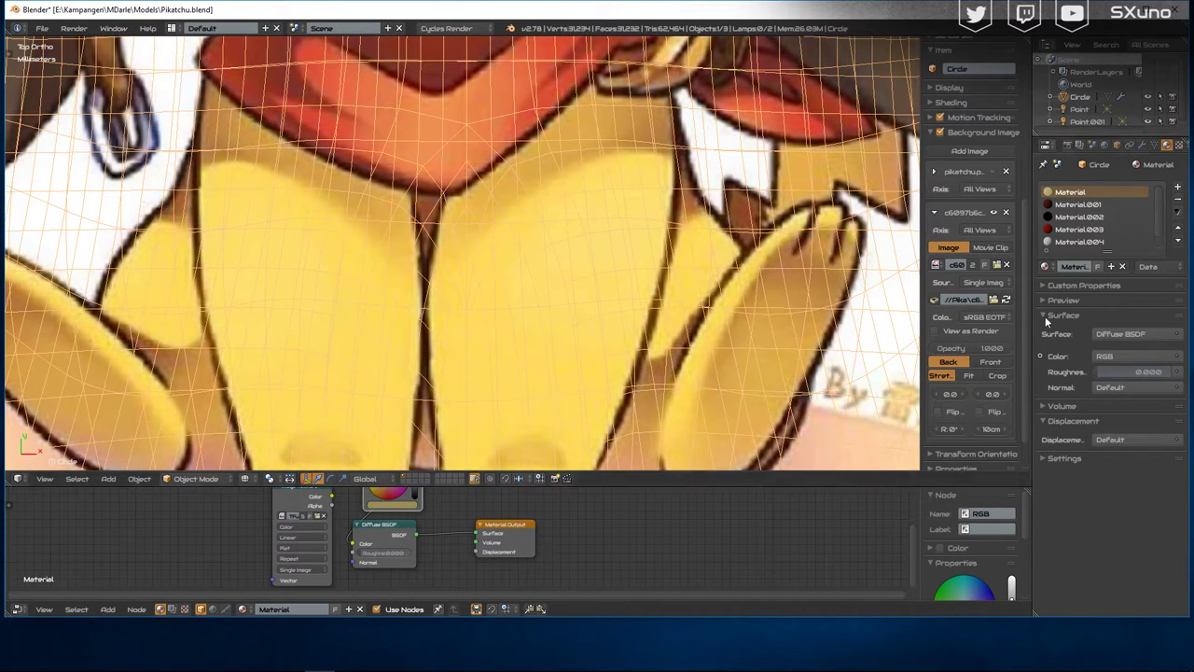
click(400, 508)
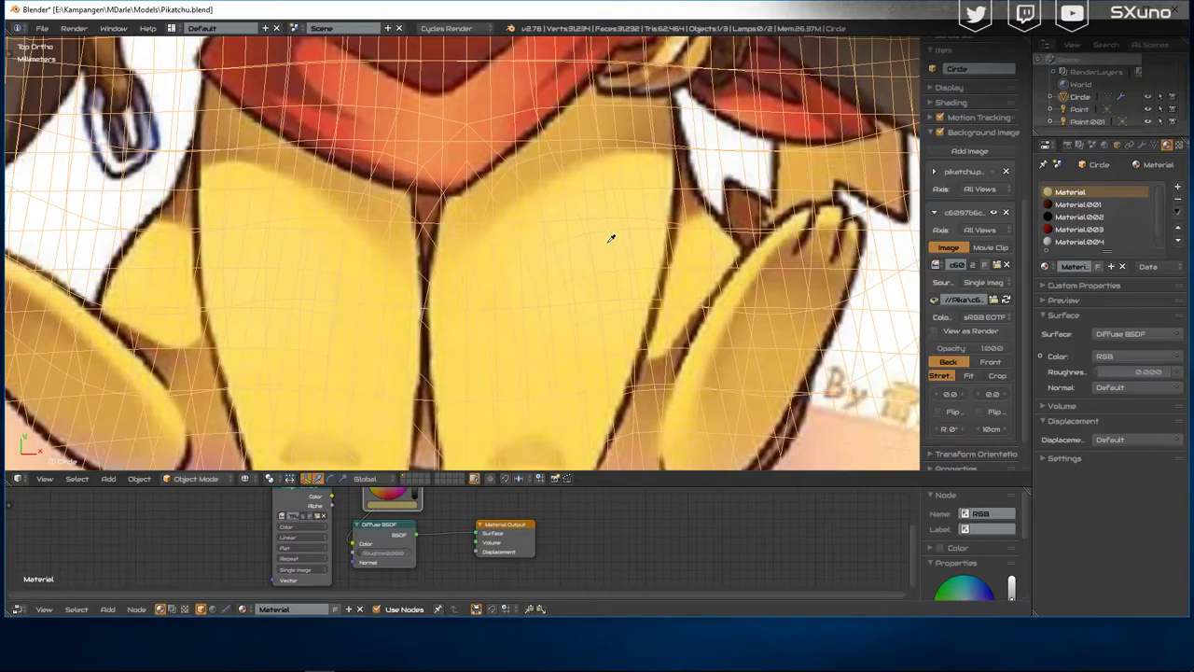
Step: Zoom out and orbit to frame the whole Pikachu, then preview it rendered in Cycles
scroll(535, 244, down, 3)
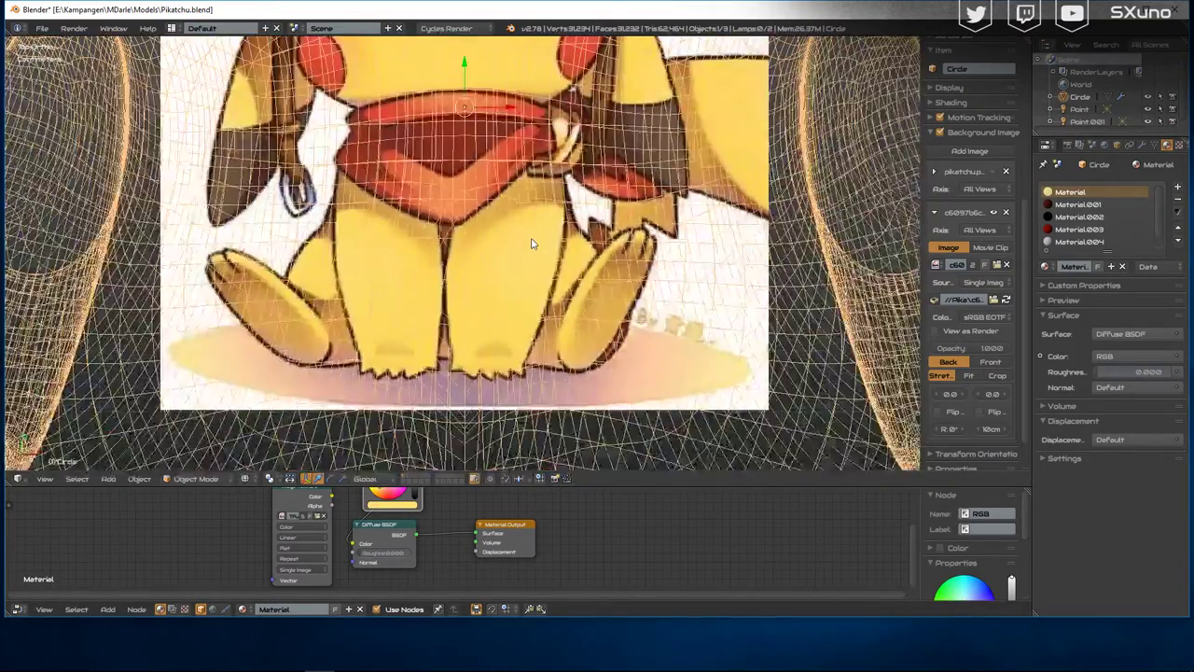
scroll(534, 243, down, 2)
scroll(536, 244, down, 2)
middle_drag(537, 245, 551, 254)
scroll(550, 249, down, 5)
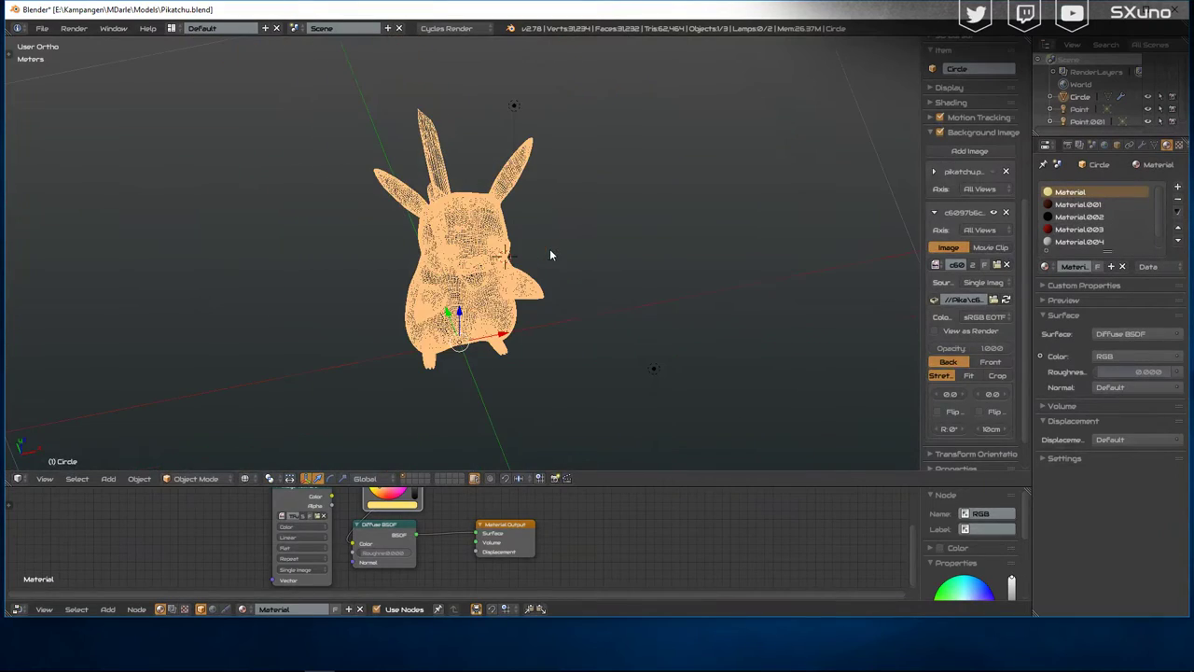
key(shift+z)
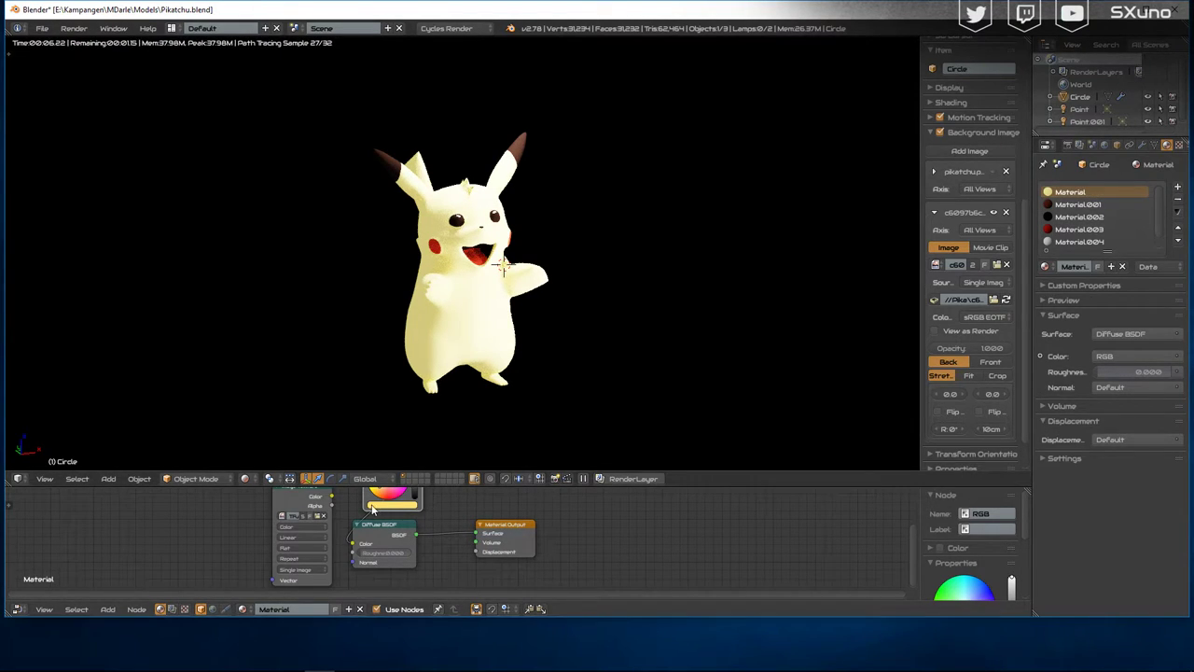
Step: Shift the Diffuse BSDF node right, then return to a zoomed-out wireframe view
drag(388, 529, 428, 539)
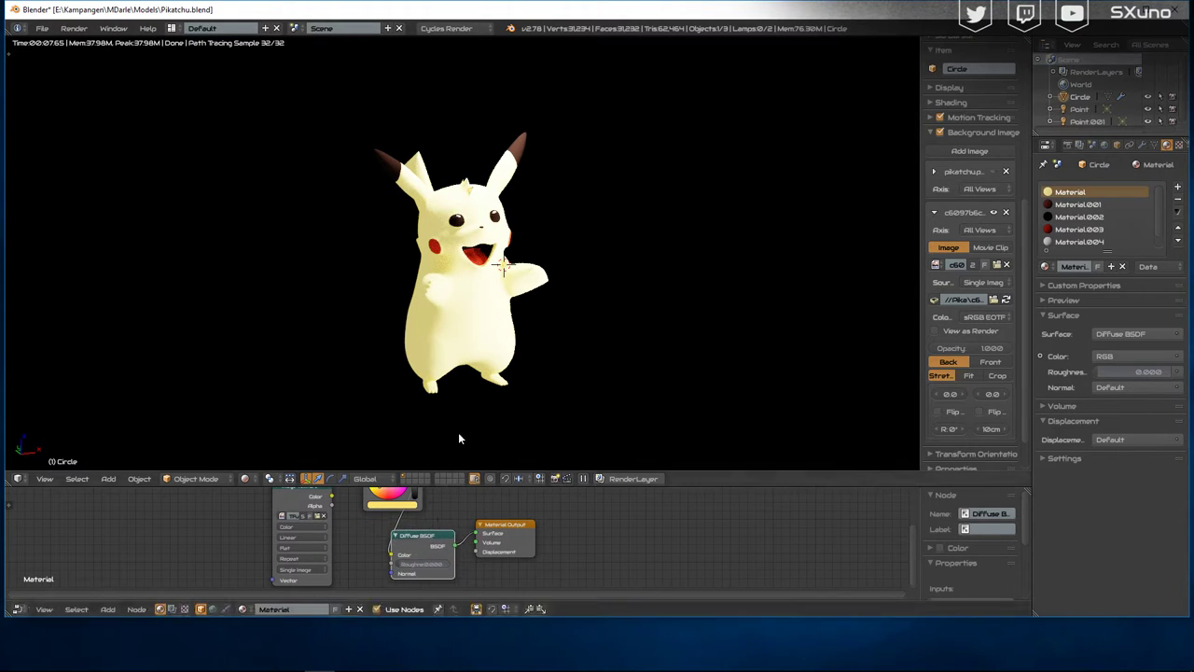
scroll(511, 331, up, 2)
scroll(511, 331, up, 2)
scroll(511, 331, up, 1)
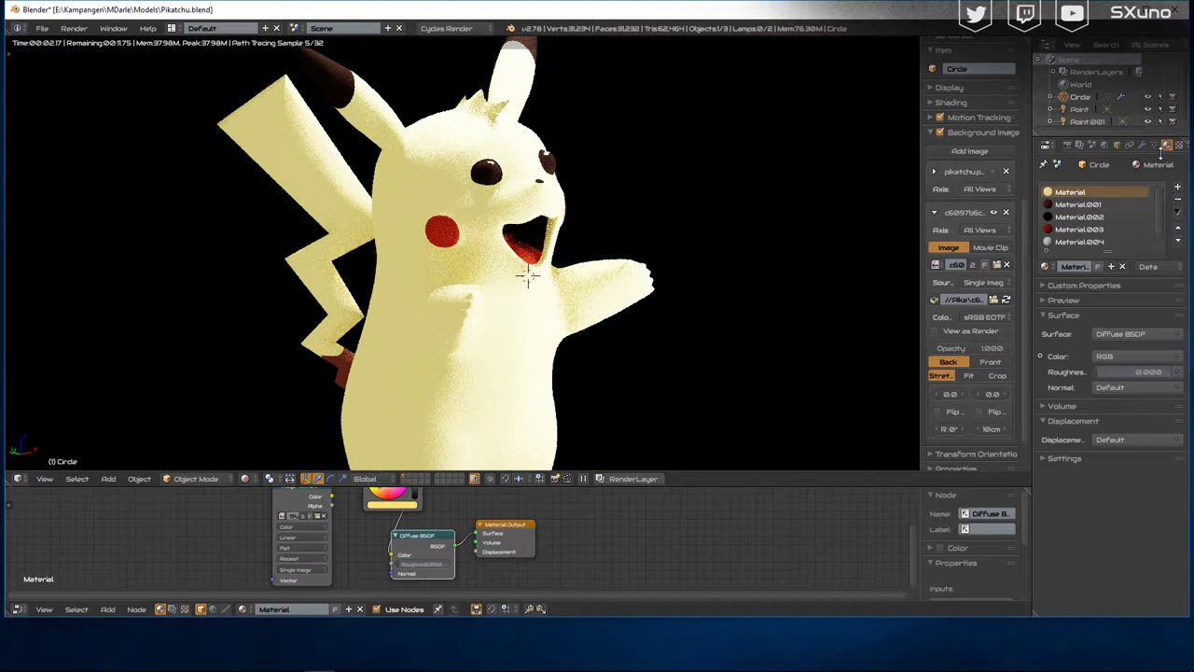
key(z)
scroll(703, 226, down, 4)
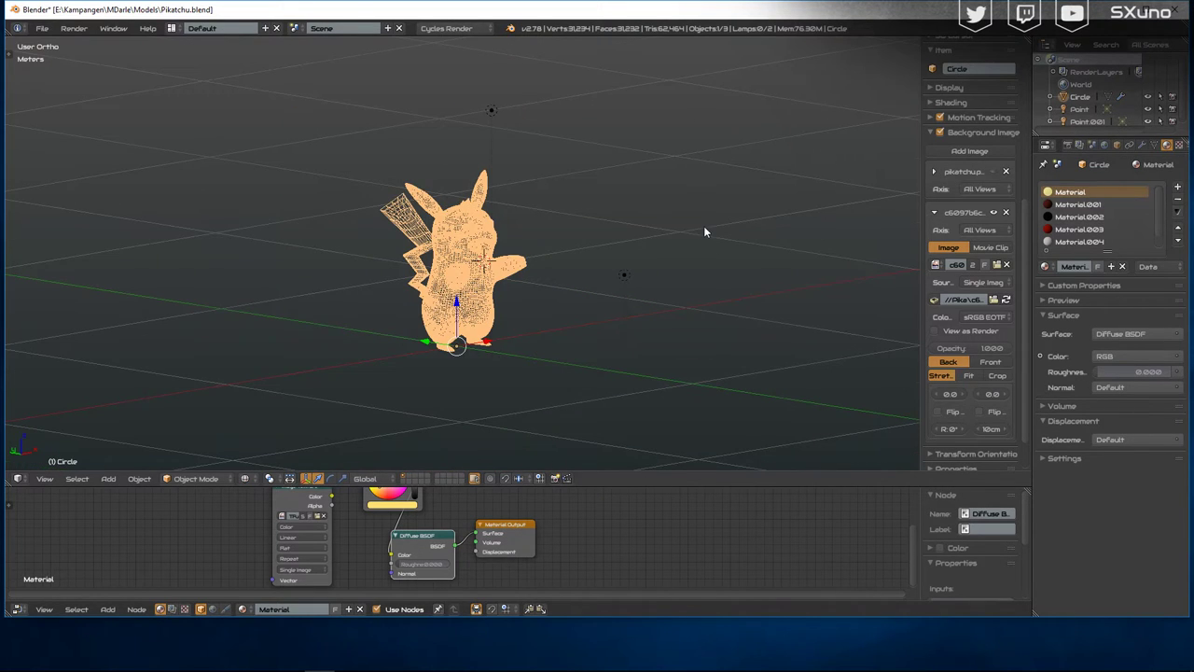
Step: Select both point lamps and set the lamp Emission strength to 10000
right_click(492, 110)
shift+right_click(625, 276)
mouse_move(575, 314)
shift+middle_down()
mouse_move(670, 303)
mouse_move(660, 324)
shift+middle_up()
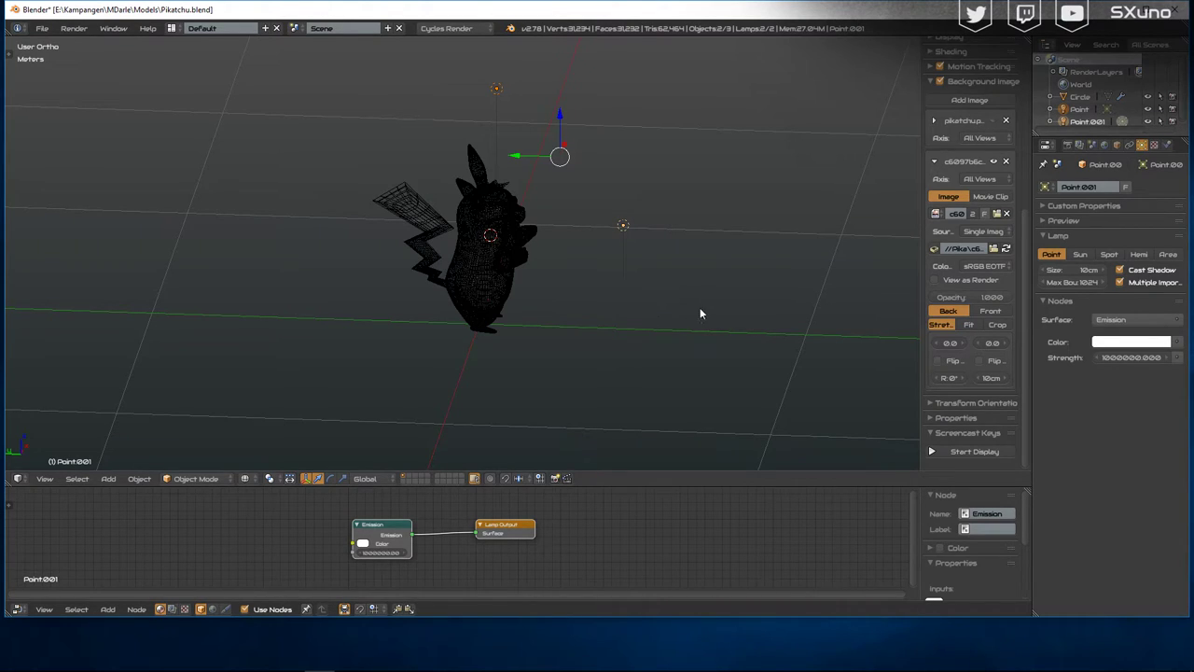
click(1130, 362)
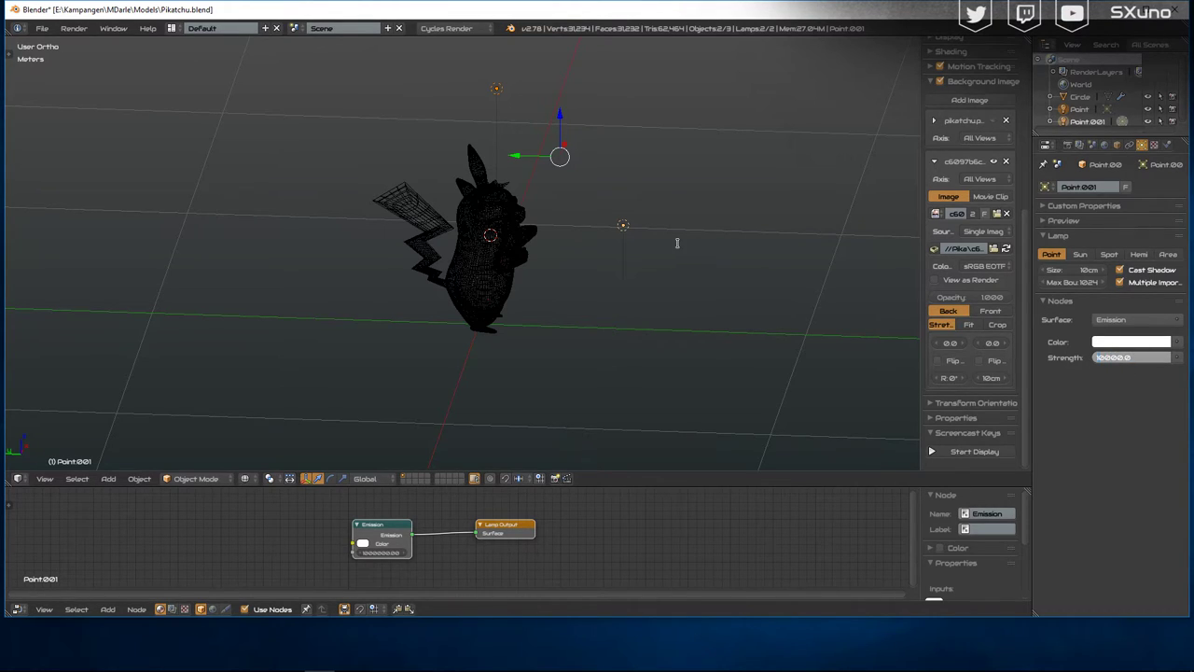
key(Return)
Step: Link the lamp Object Data so both lamps share it, then show a perspective Cycles render
key(ctrl+l)
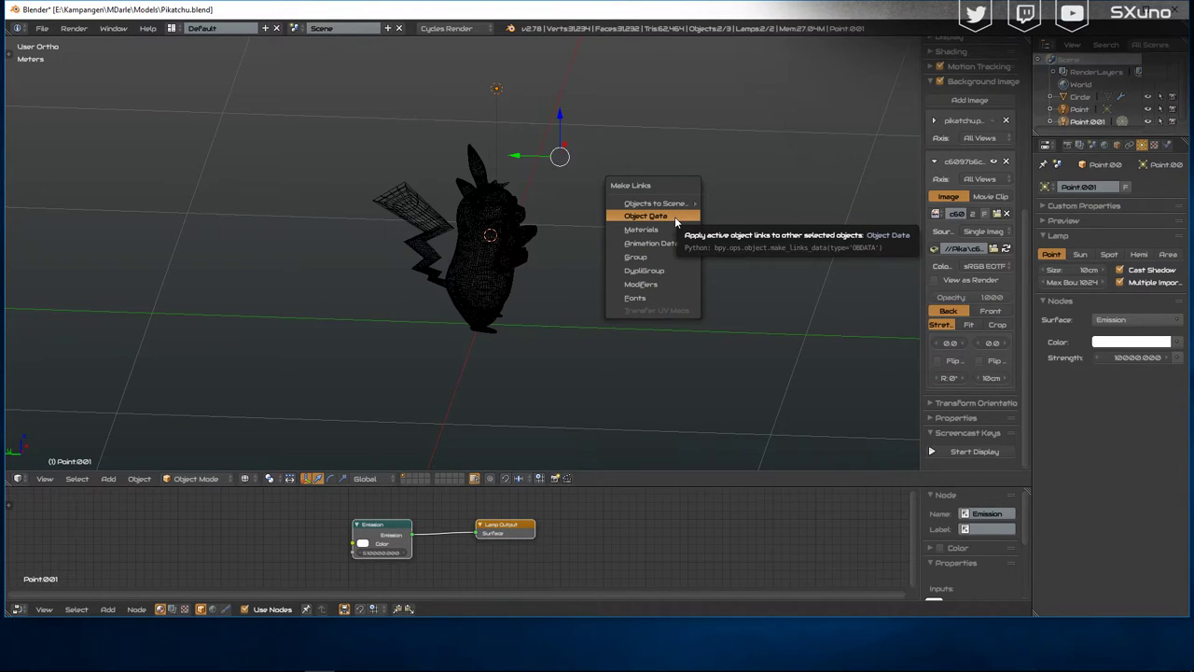
click(674, 217)
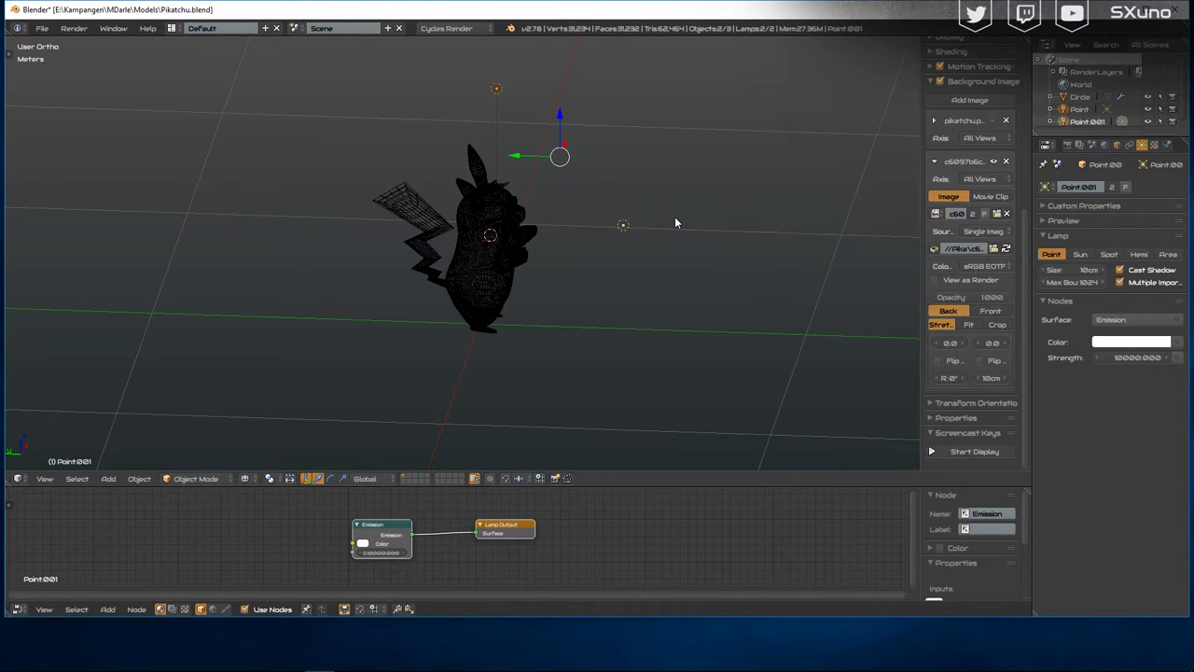
key(KP_5)
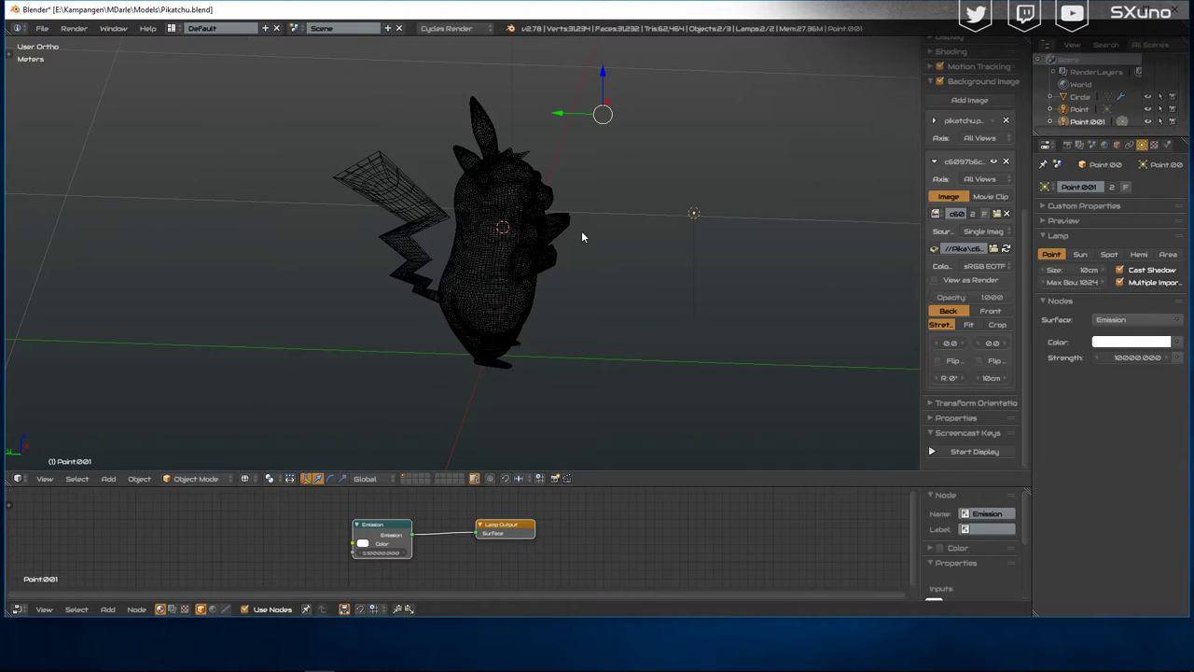
key(shift+z)
Step: Orbit to a three-quarter front view and lower the lamp strength to 1000
middle_drag(581, 230, 616, 232)
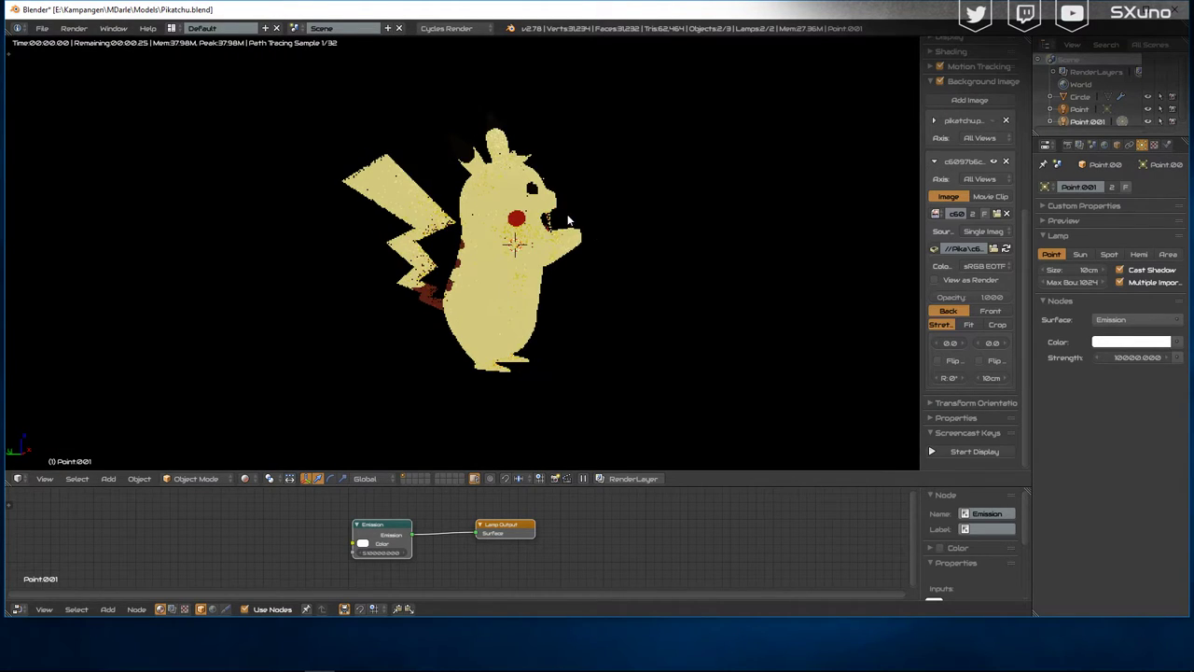
click(1125, 357)
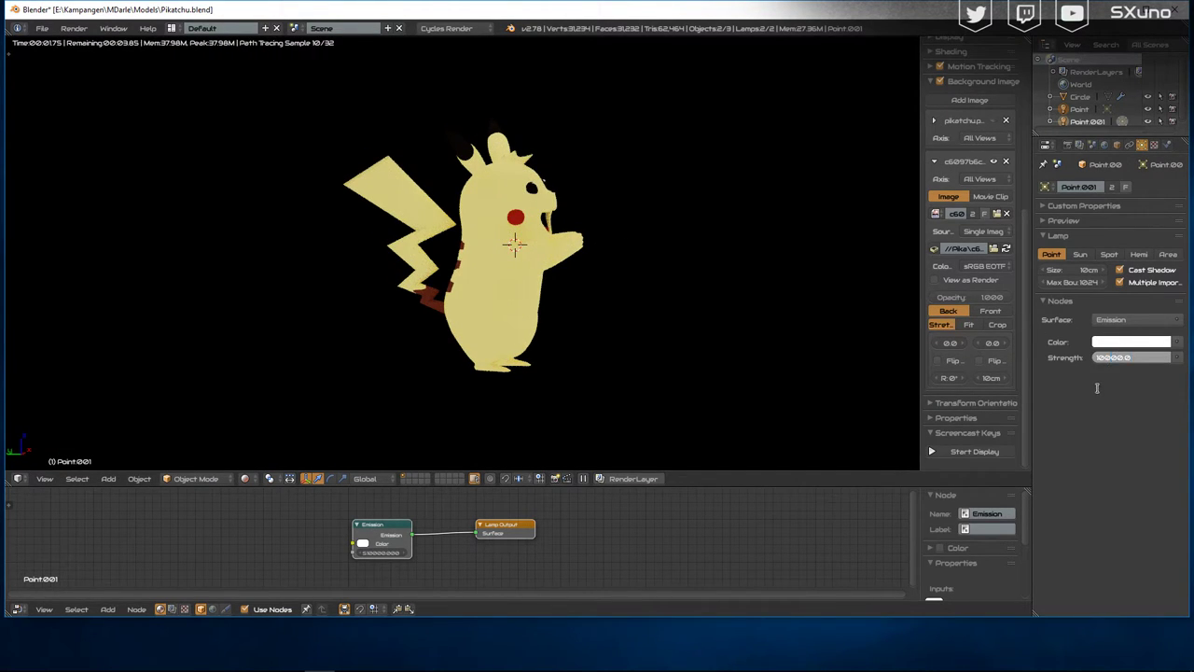
text(1000)
key(Return)
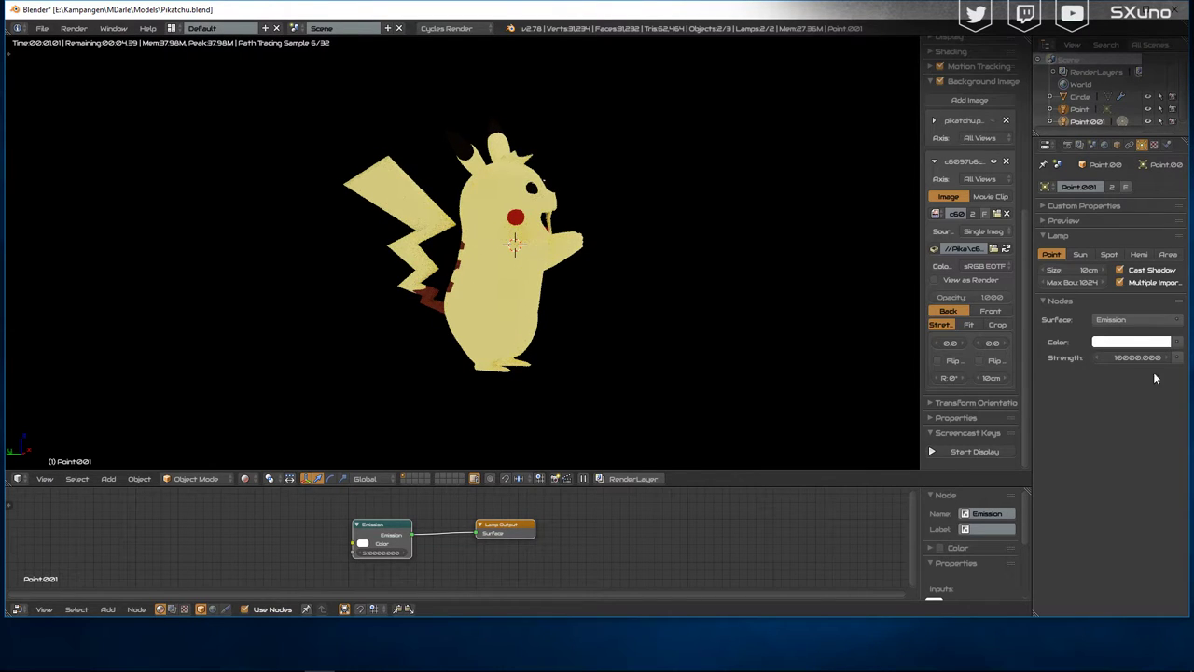
click(1119, 357)
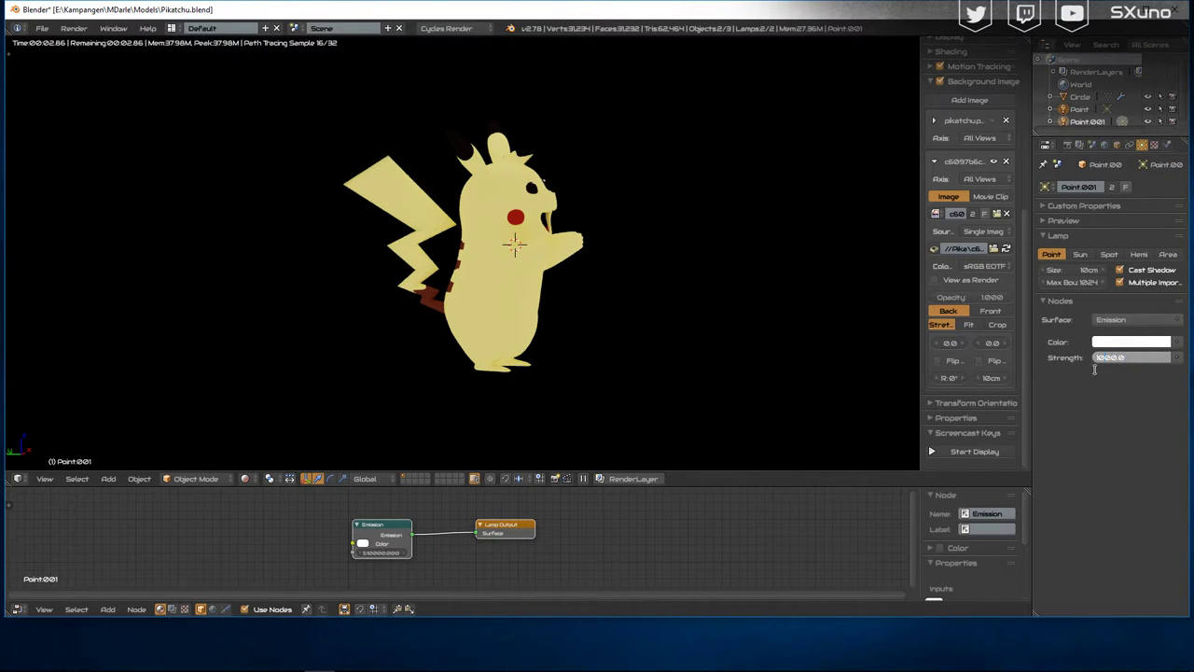
key(Return)
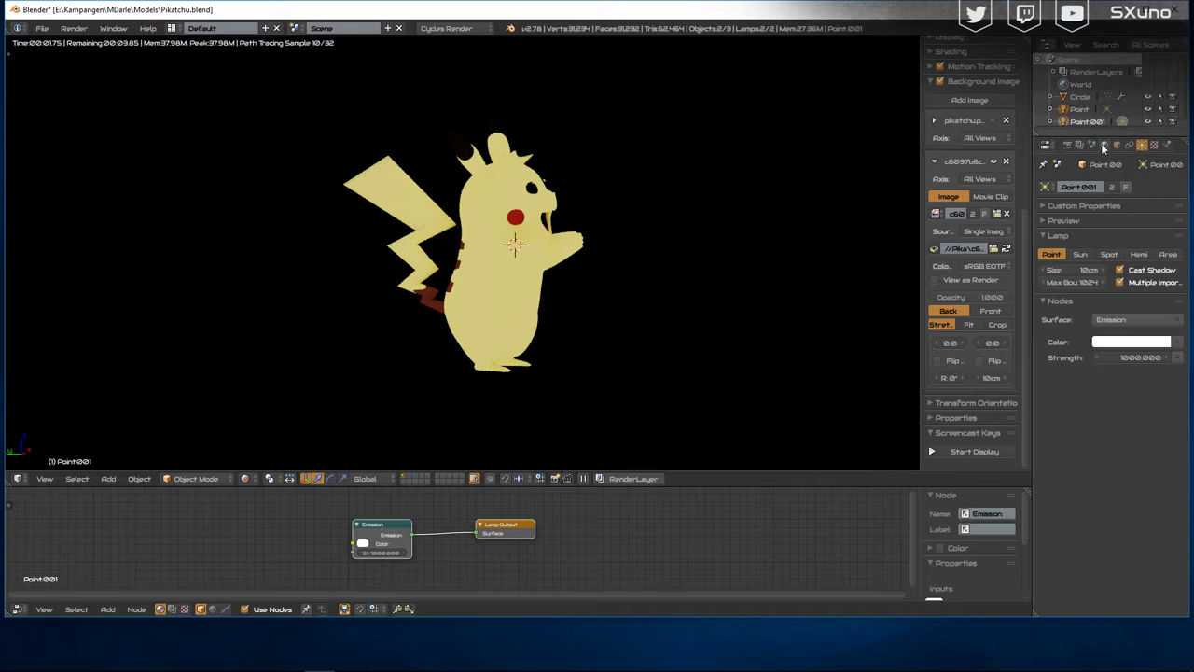
Step: Turn off ambient occlusion in the World settings, then raise the lamp strength to 10000 and 100000
click(1104, 145)
click(1054, 288)
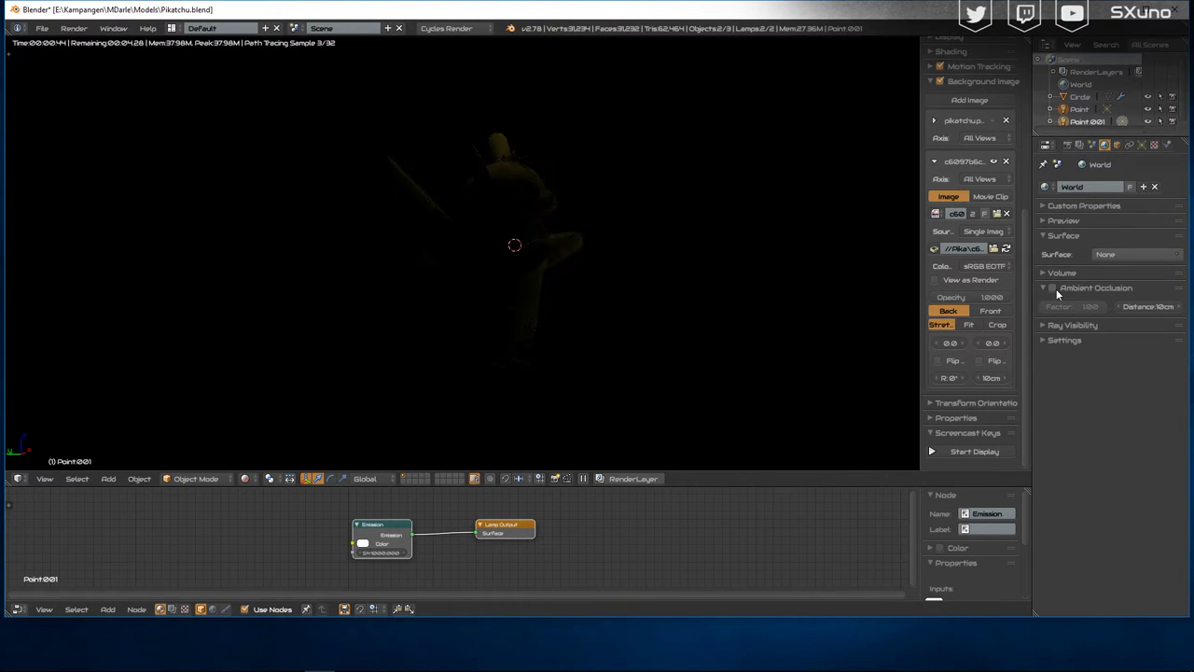
click(1143, 145)
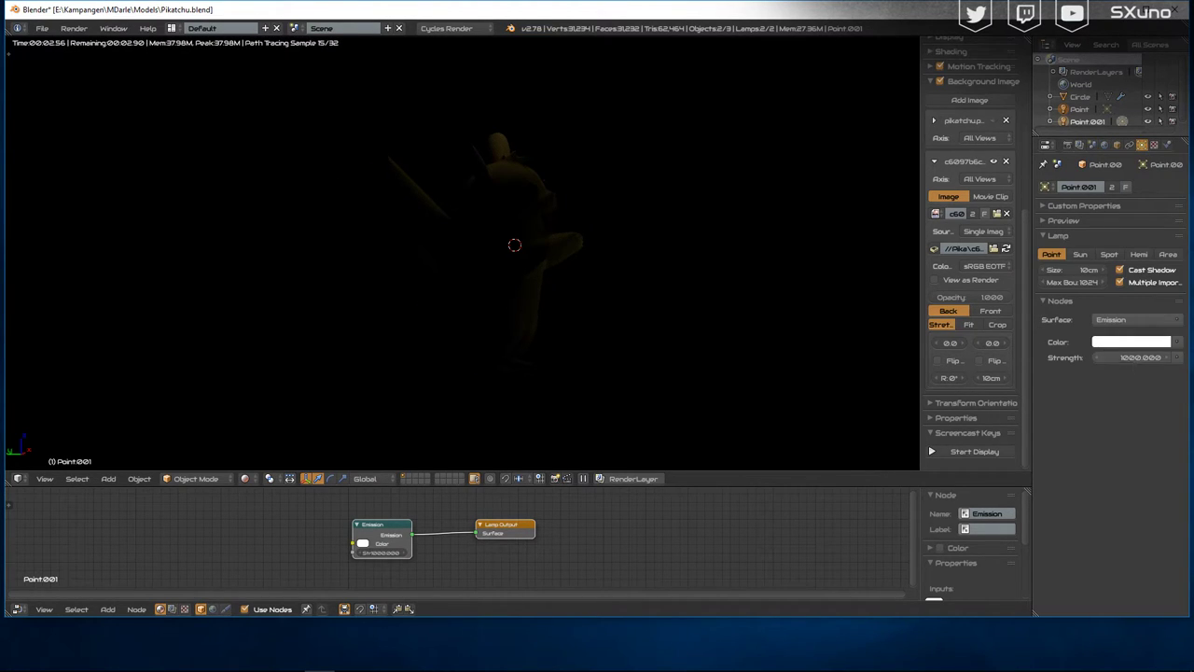
double_click(1112, 356)
text(10000.000)
key(Return)
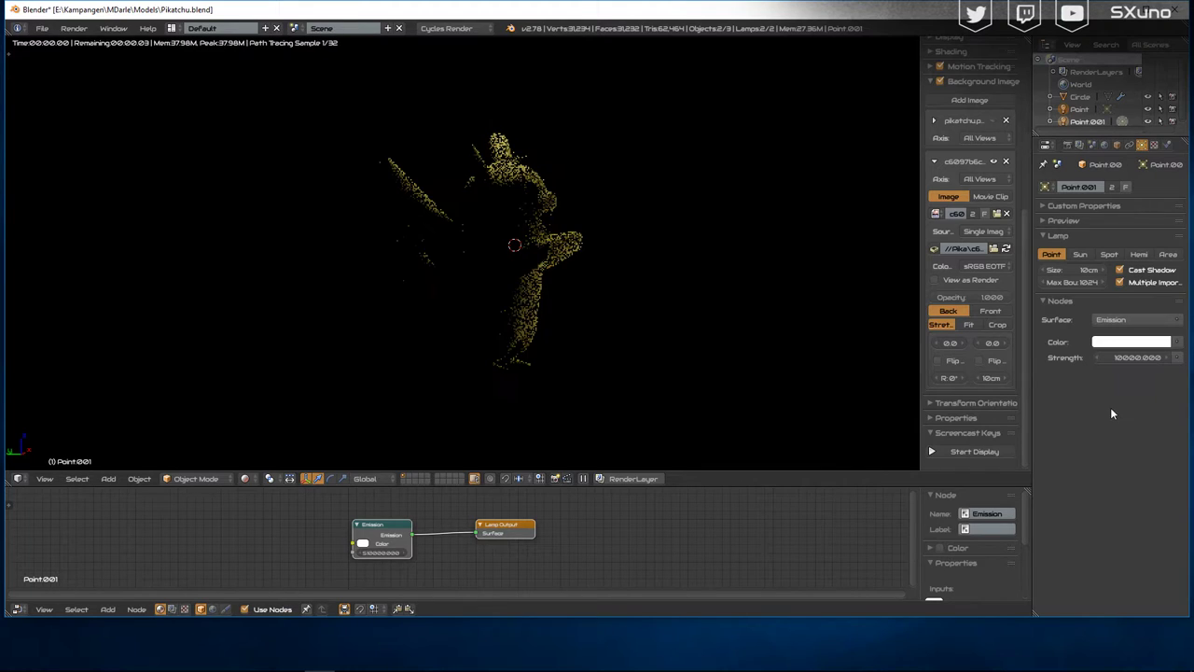
double_click(1127, 357)
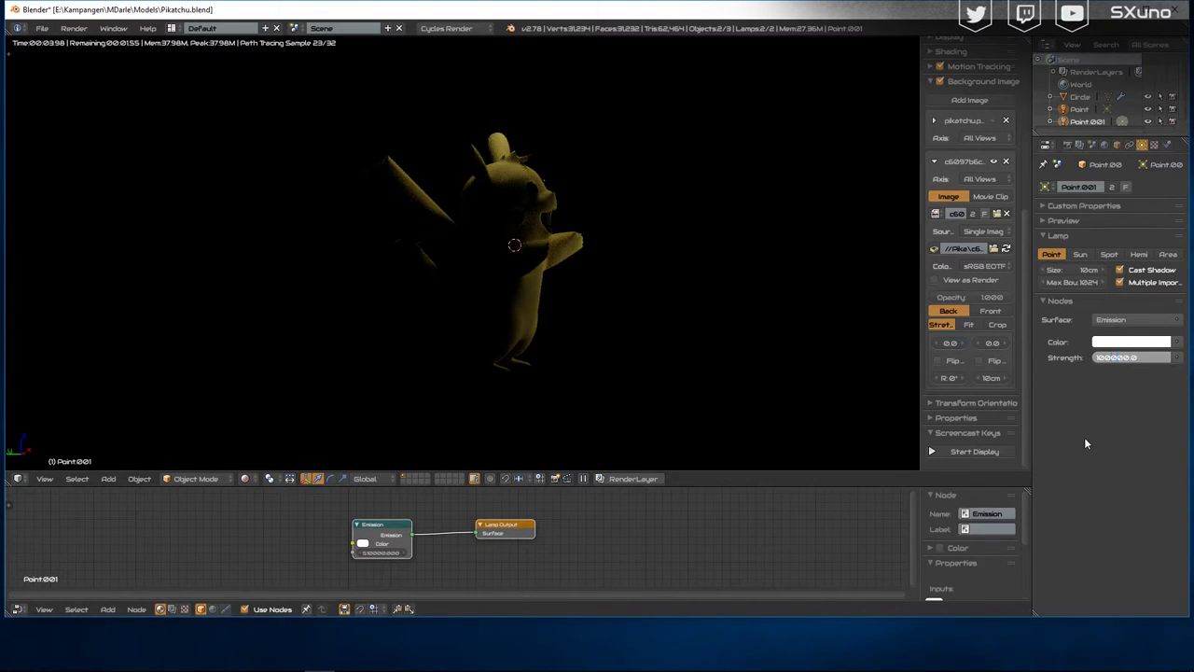
key(Return)
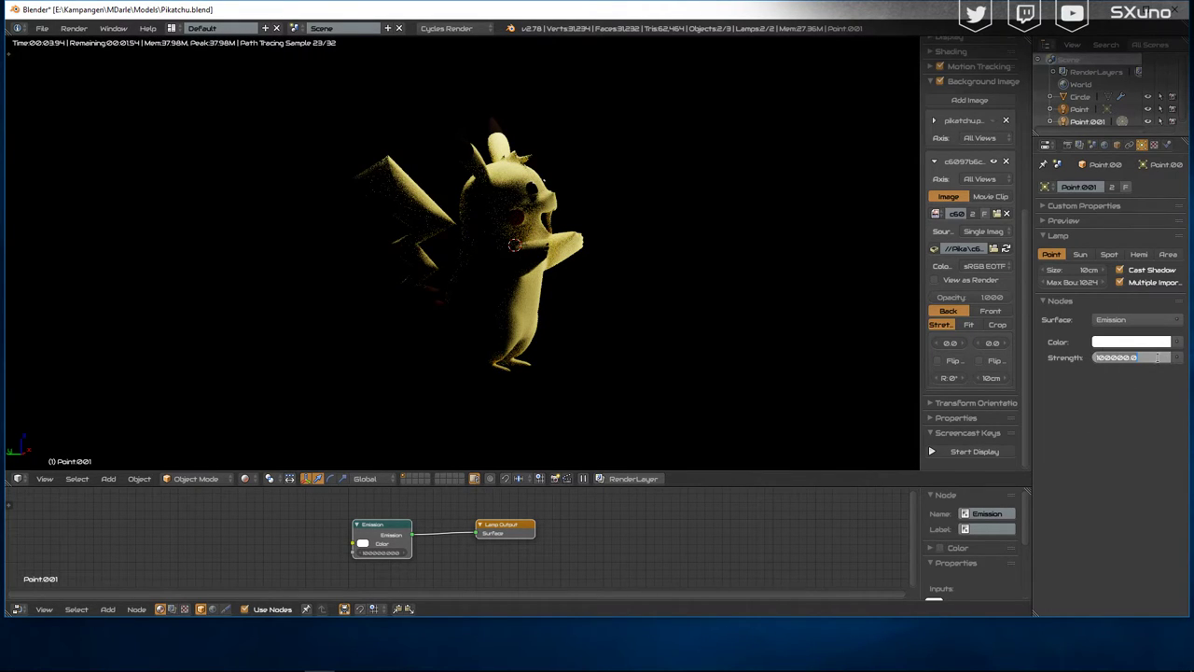
text(/)
Step: Set the lamp strength to 50000, then try Spot, Hemi and Sun lamp types
key(Return)
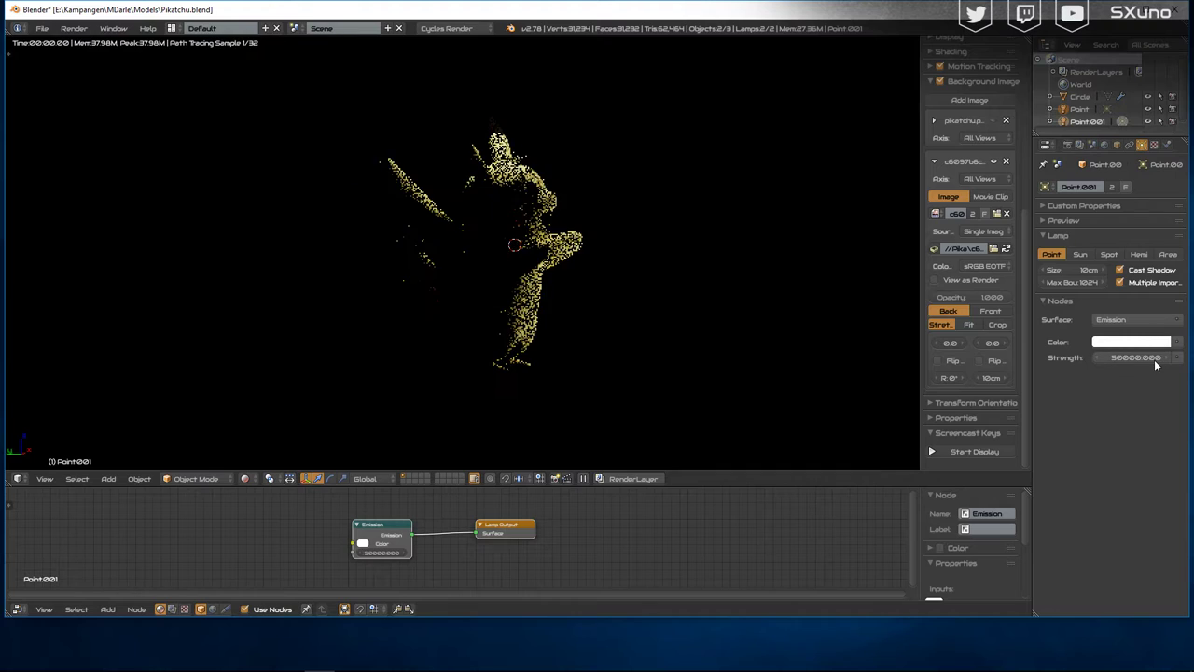
click(1110, 254)
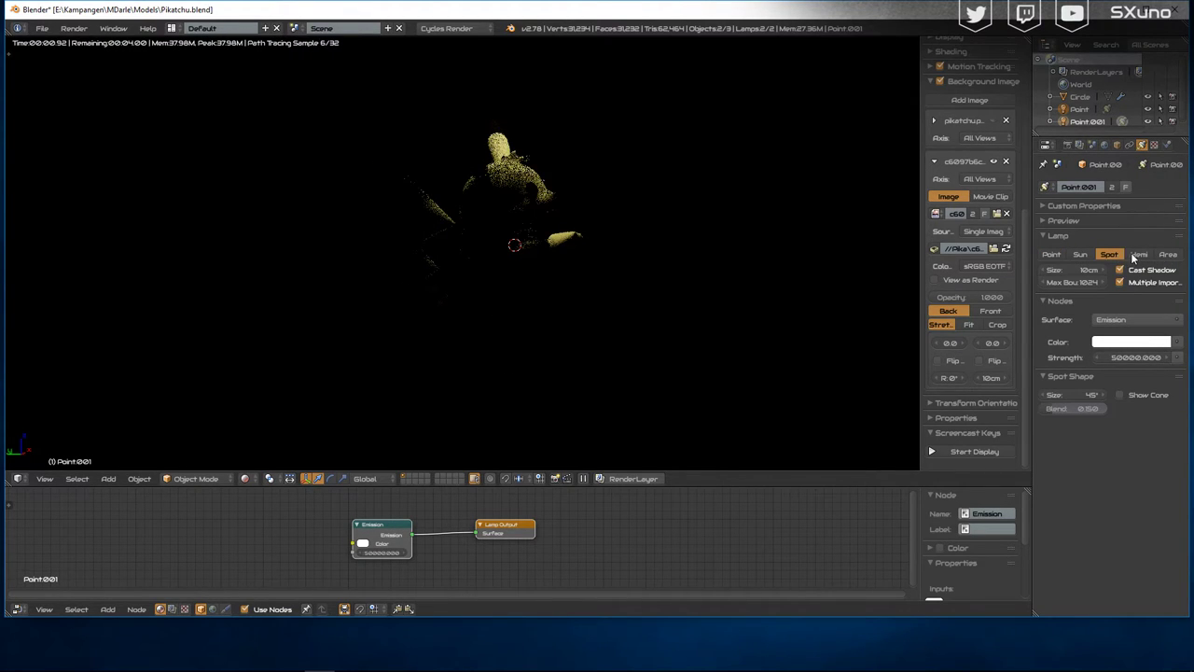
click(1136, 252)
click(1082, 254)
click(1131, 361)
text(10)
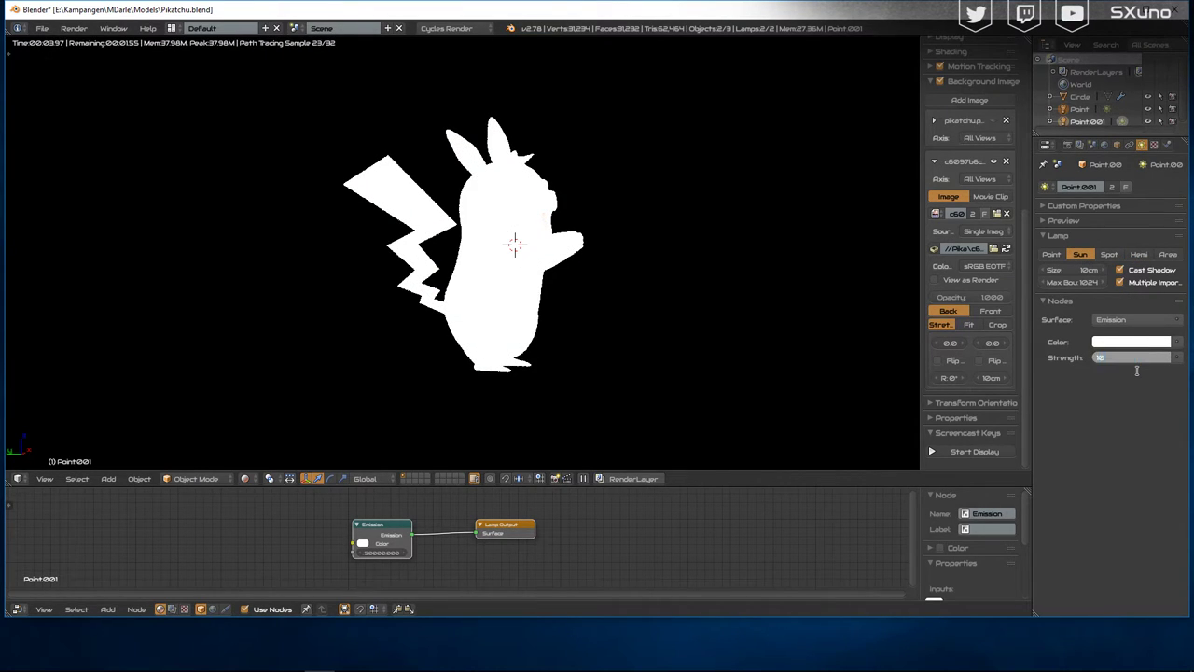
Step: Try sun strengths of 10, 1 and 6, settling on 2
key(Return)
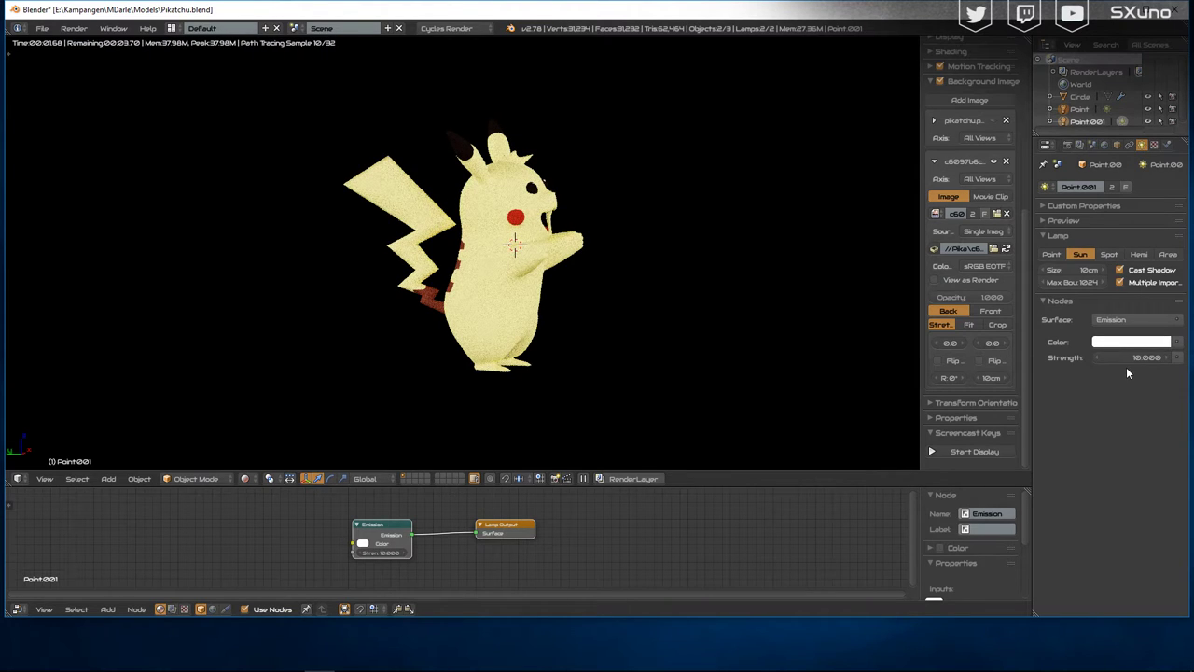
click(1139, 358)
text(1)
key(Return)
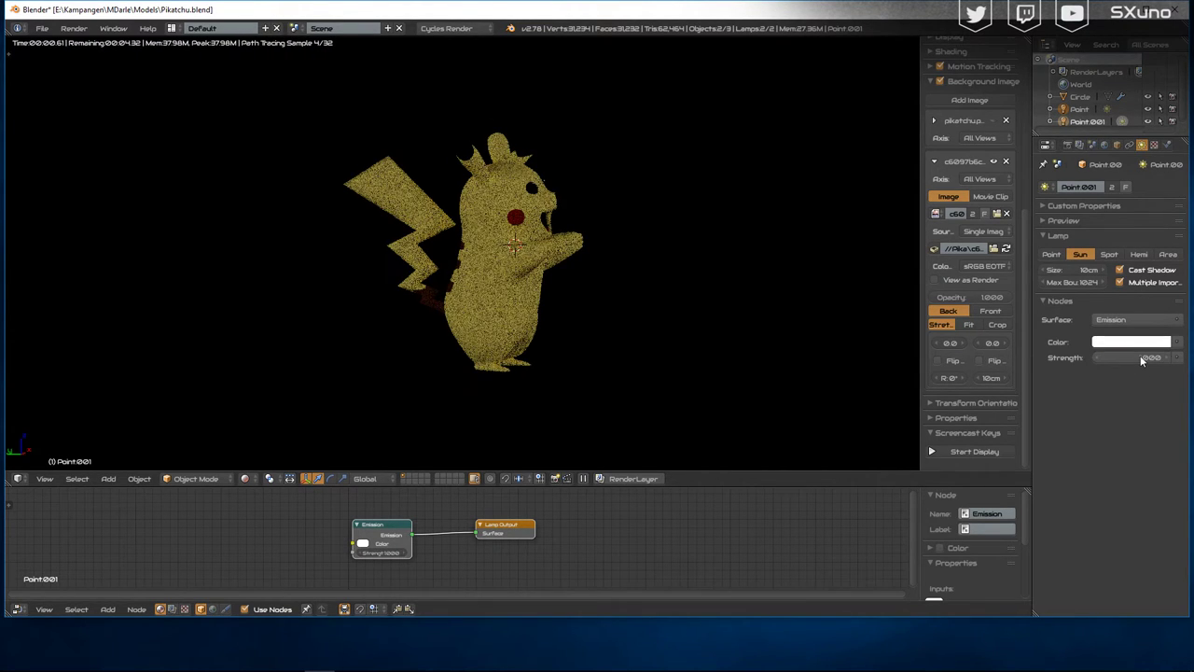
click(1141, 356)
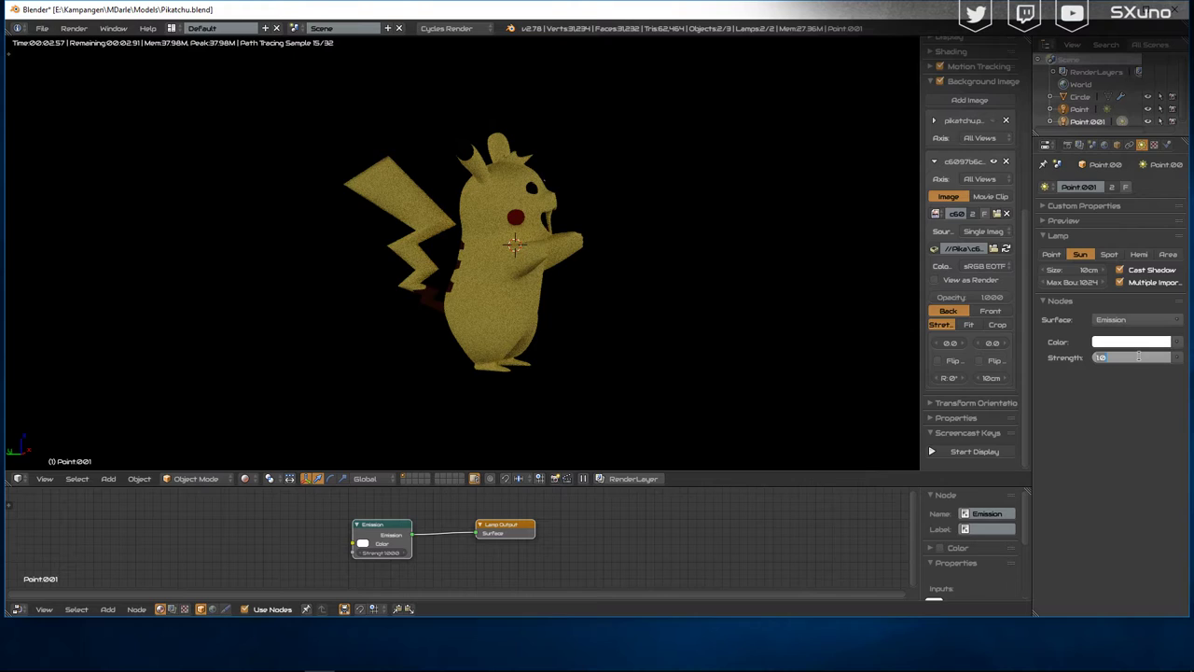
text(6)
key(Return)
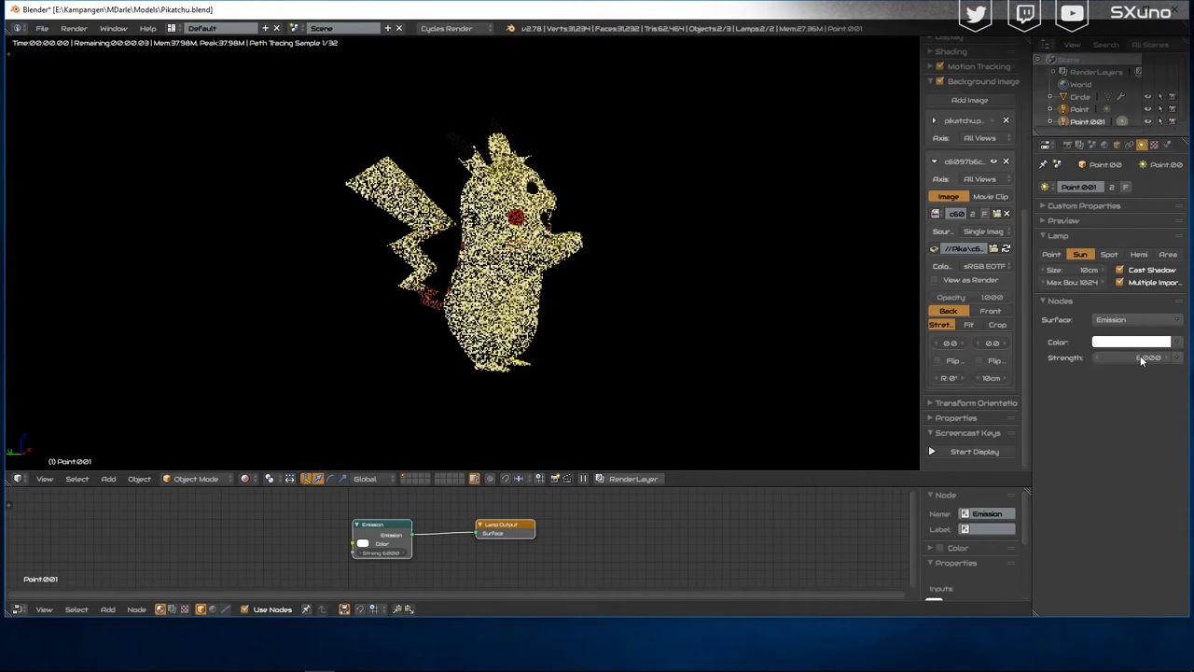
click(1140, 356)
text(2)
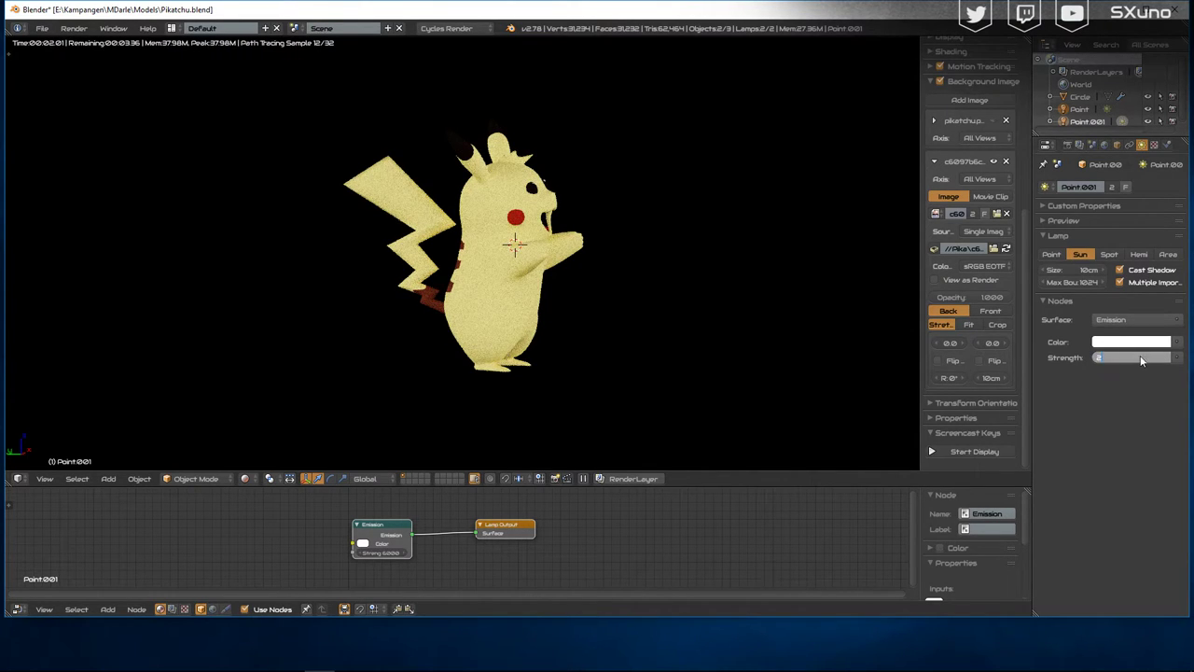
key(Return)
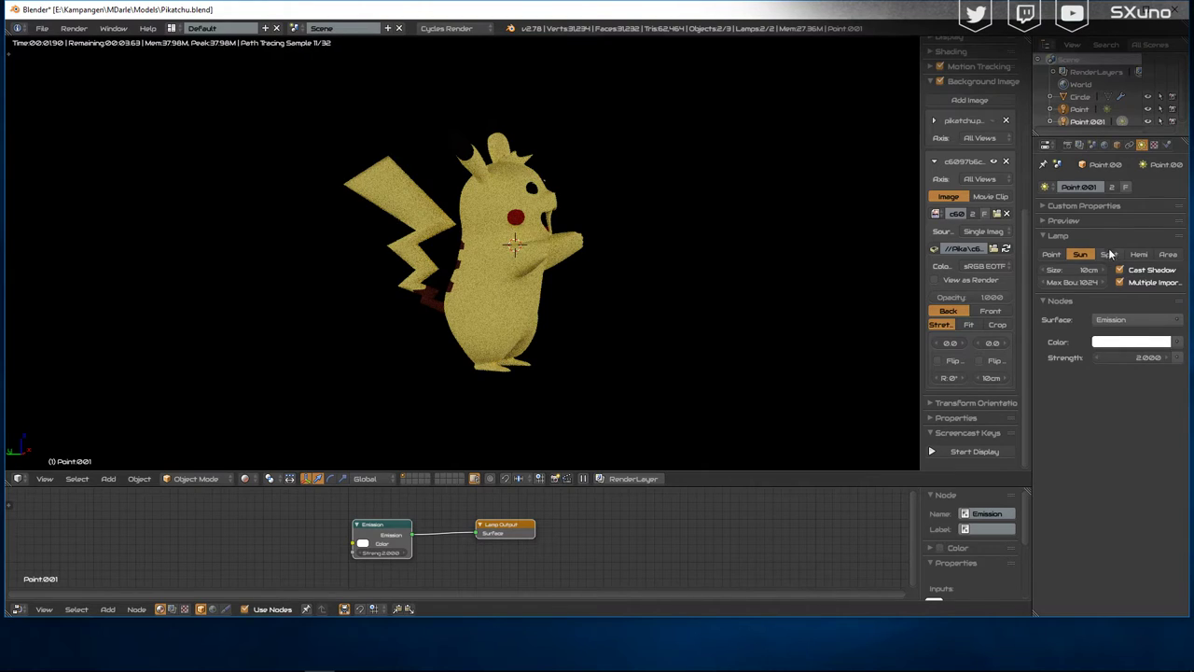
Step: Cycle the lamp through Spot, Area, Hemi, Sun and Spot before returning it to Point
click(1111, 254)
click(1162, 254)
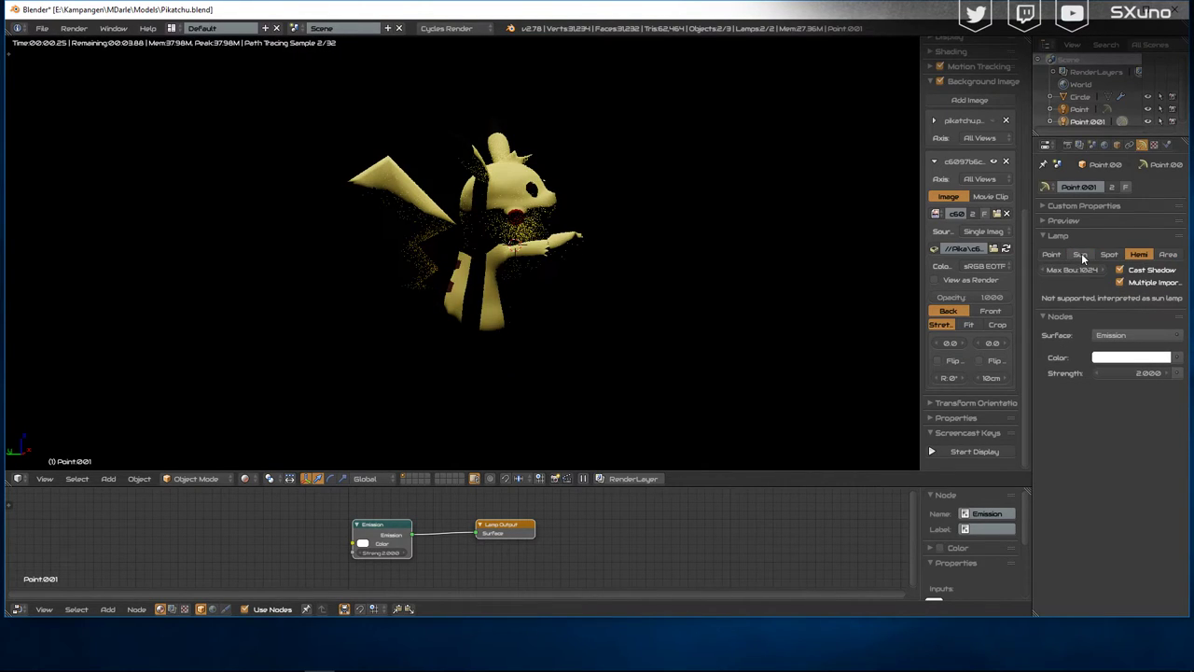
click(1138, 260)
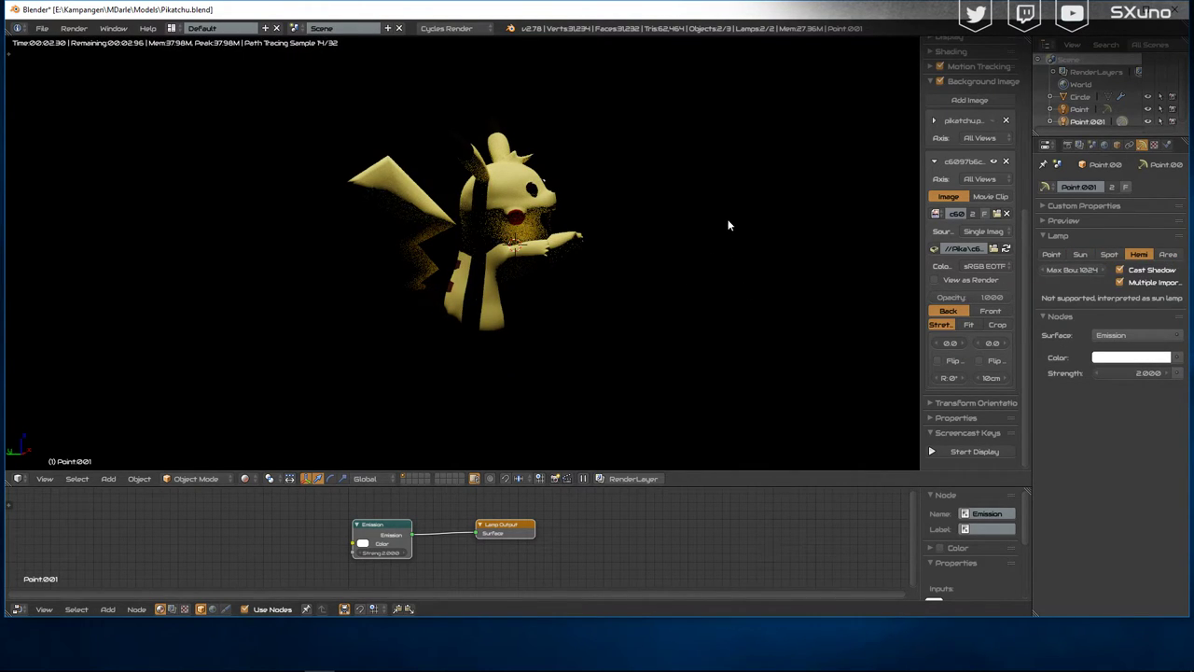
middle_drag(729, 225, 536, 213)
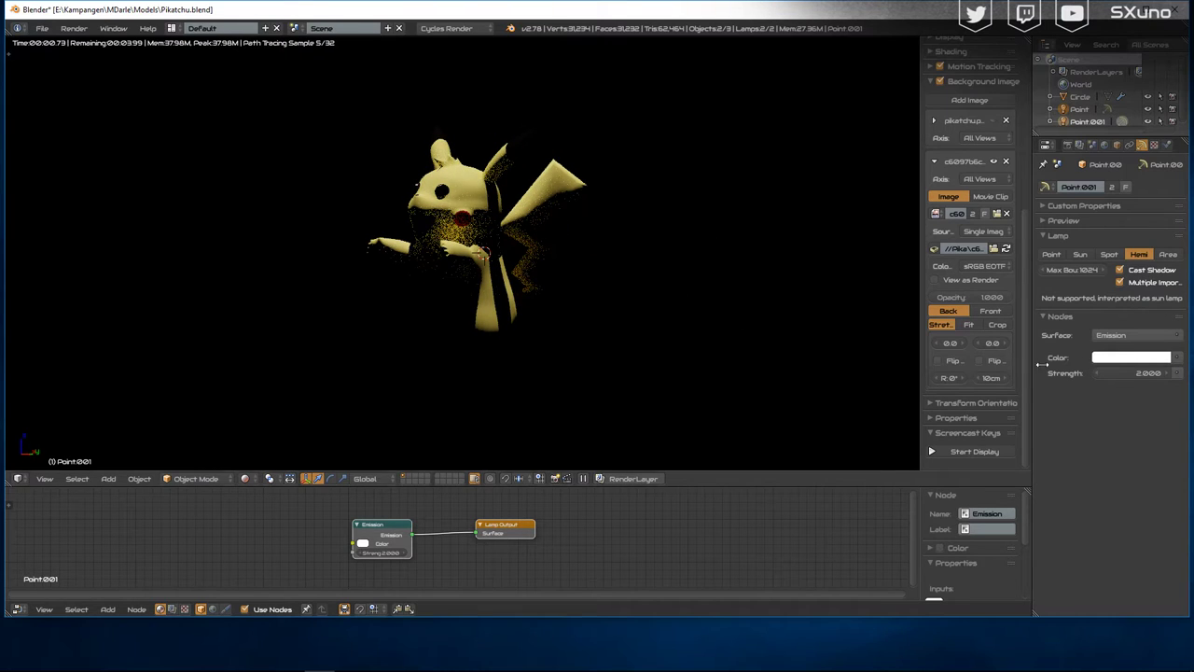
click(1082, 253)
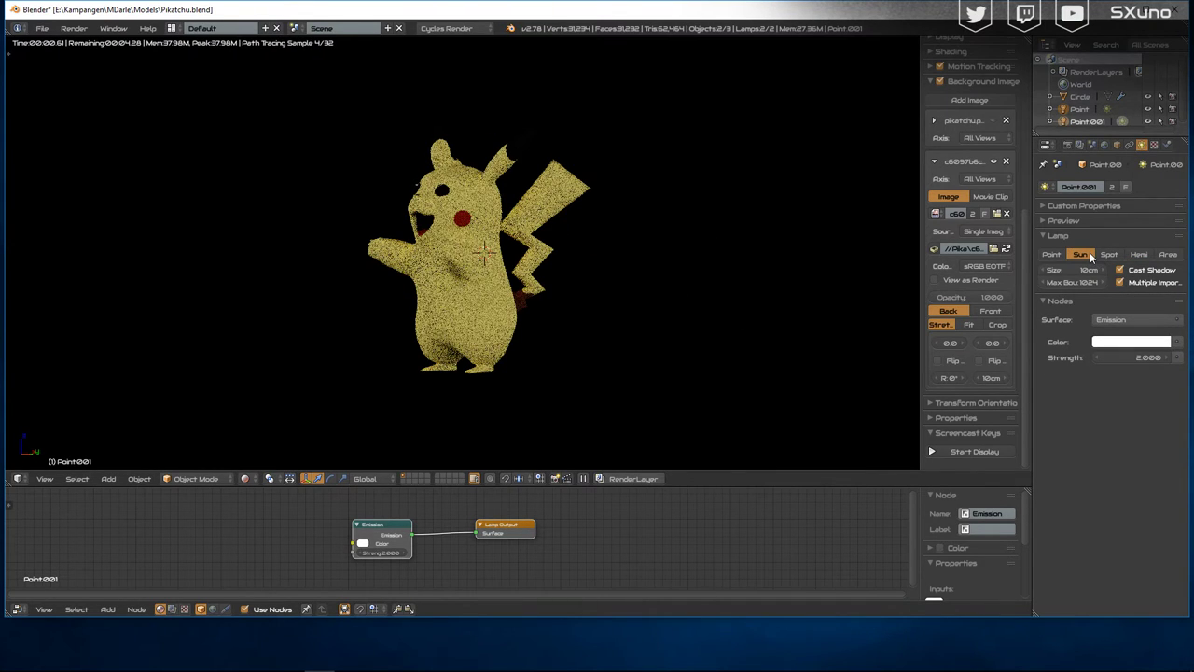
click(1110, 256)
click(1050, 254)
text(1000)
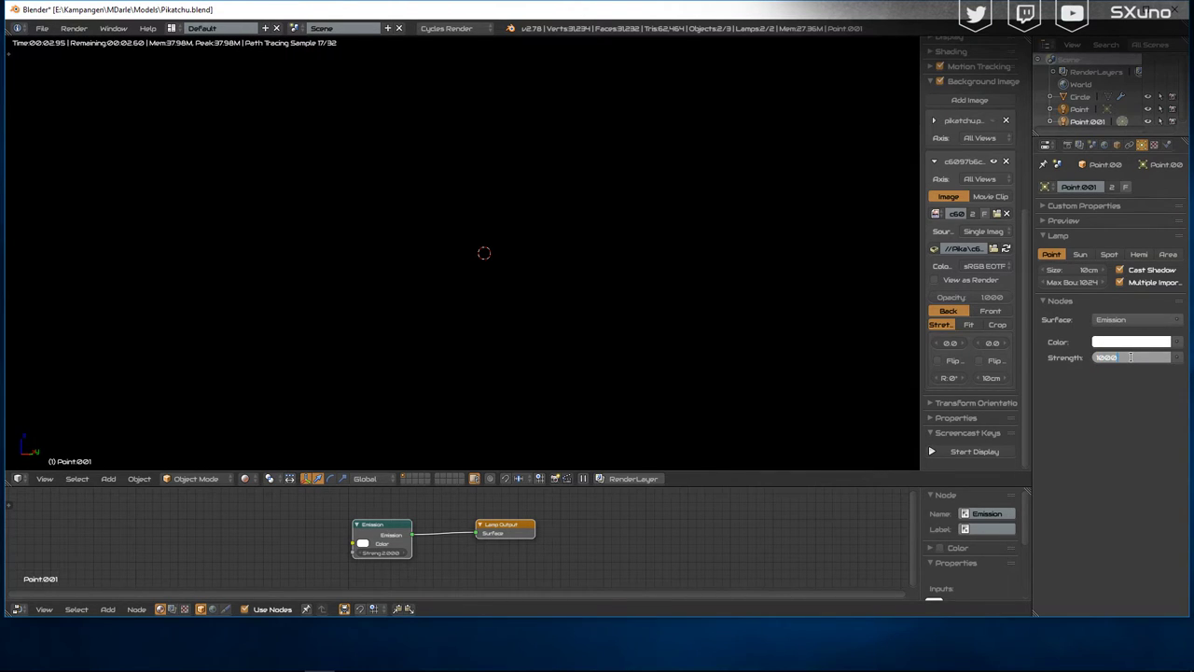
Step: Step the point lamp strength through 1000 and 5000 up to 50000, then orbit to a front view
key(Return)
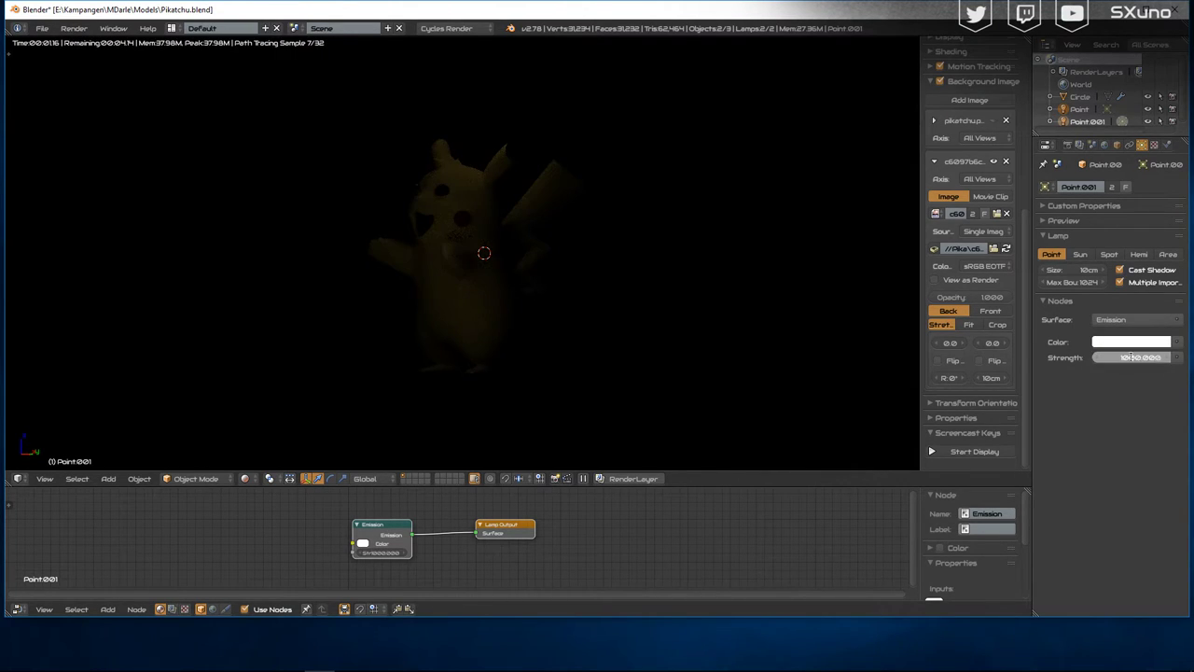
click(1132, 356)
text(5000.000)
key(Return)
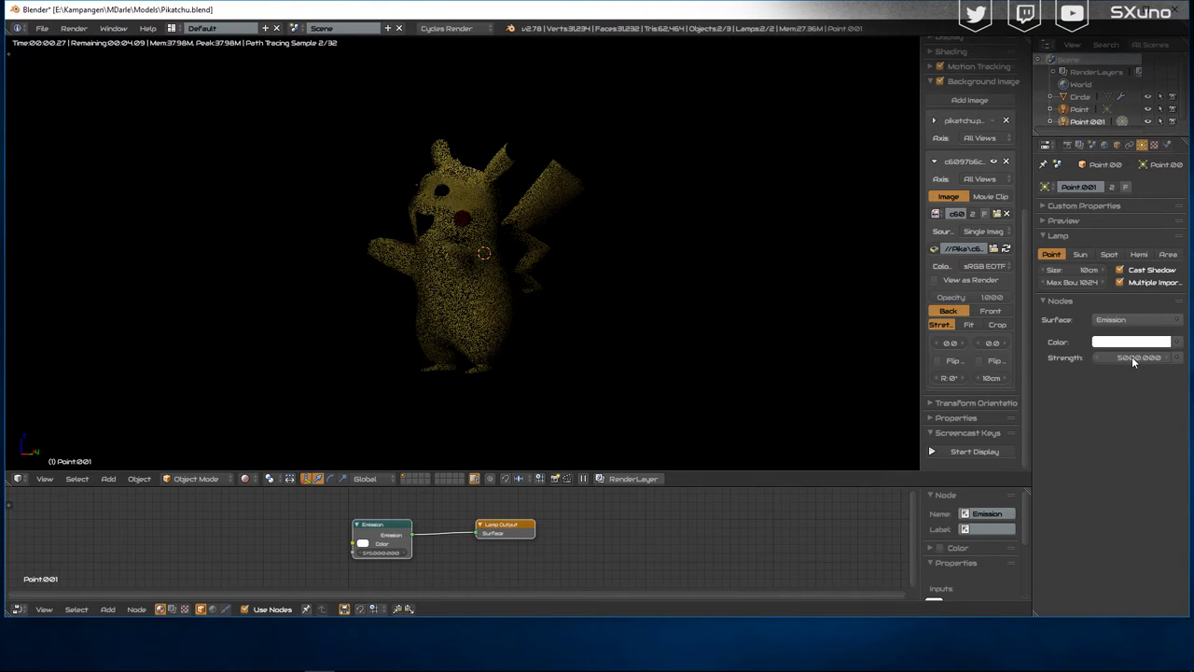
click(1132, 357)
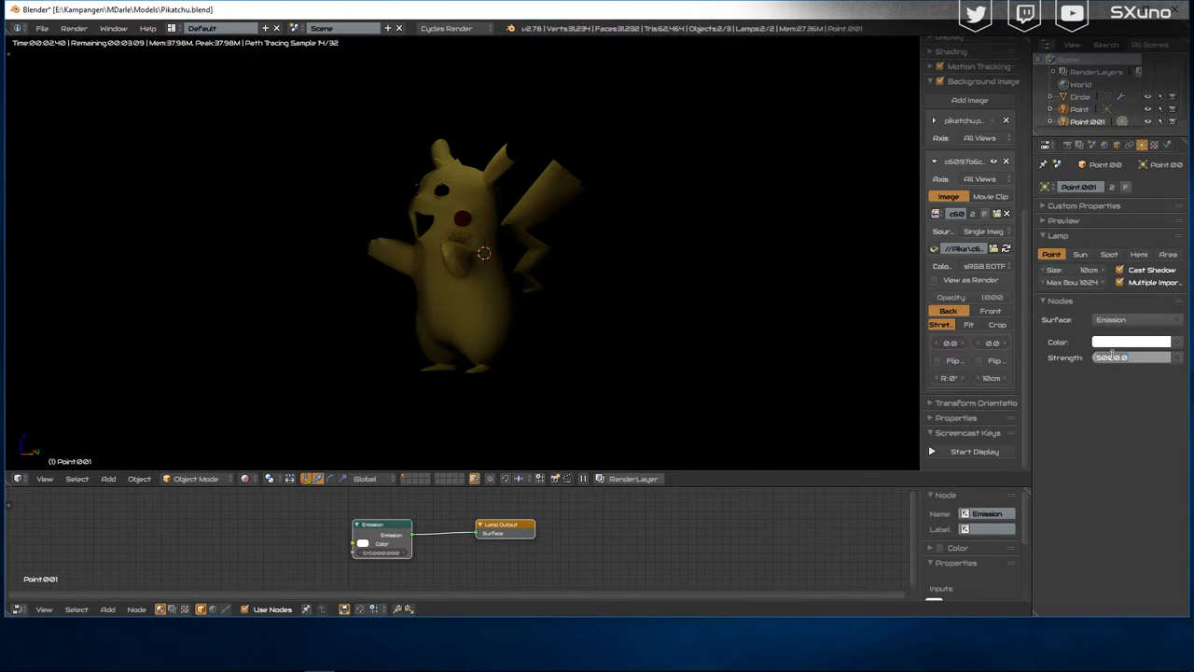
key(Return)
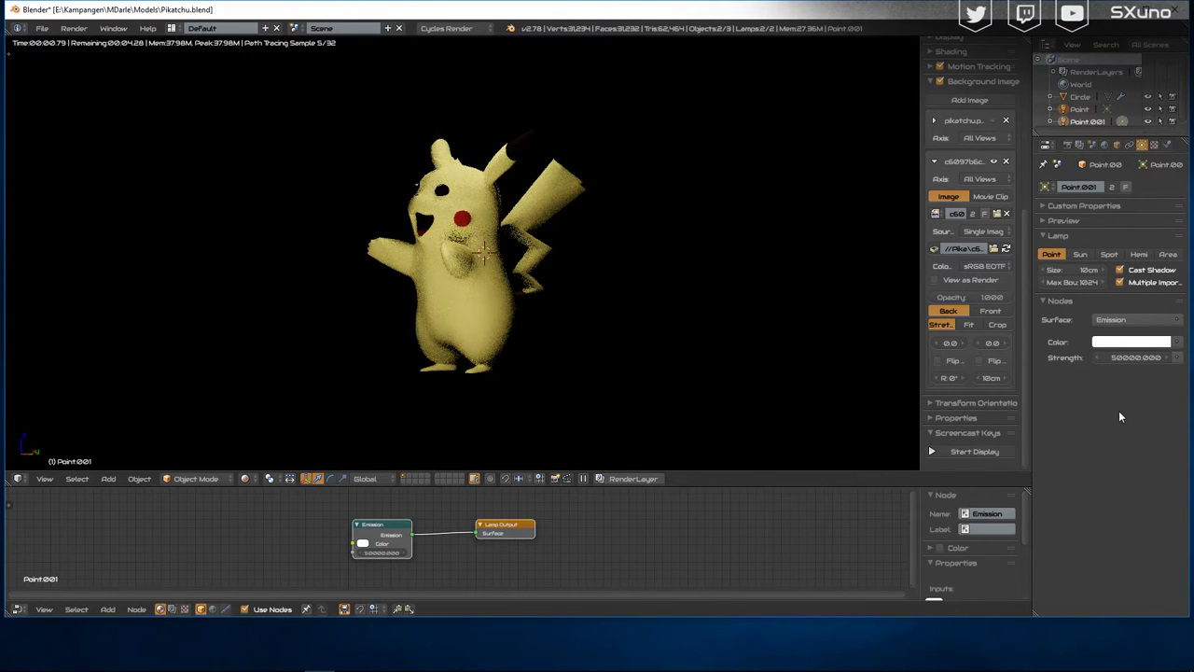
middle_drag(526, 211, 448, 218)
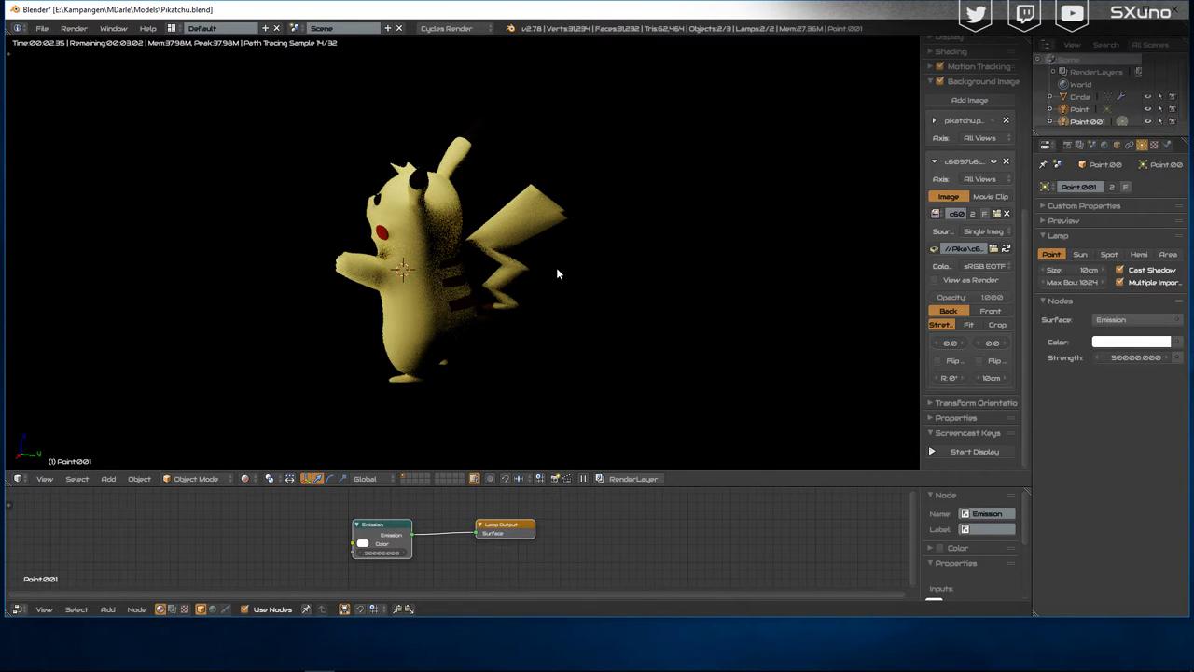
mouse_move(556, 267)
middle_down()
mouse_move(523, 265)
mouse_move(625, 266)
mouse_move(636, 323)
middle_up()
Step: In wireframe, duplicate the lamp and place the copy to Pikachu's left along X
key(z)
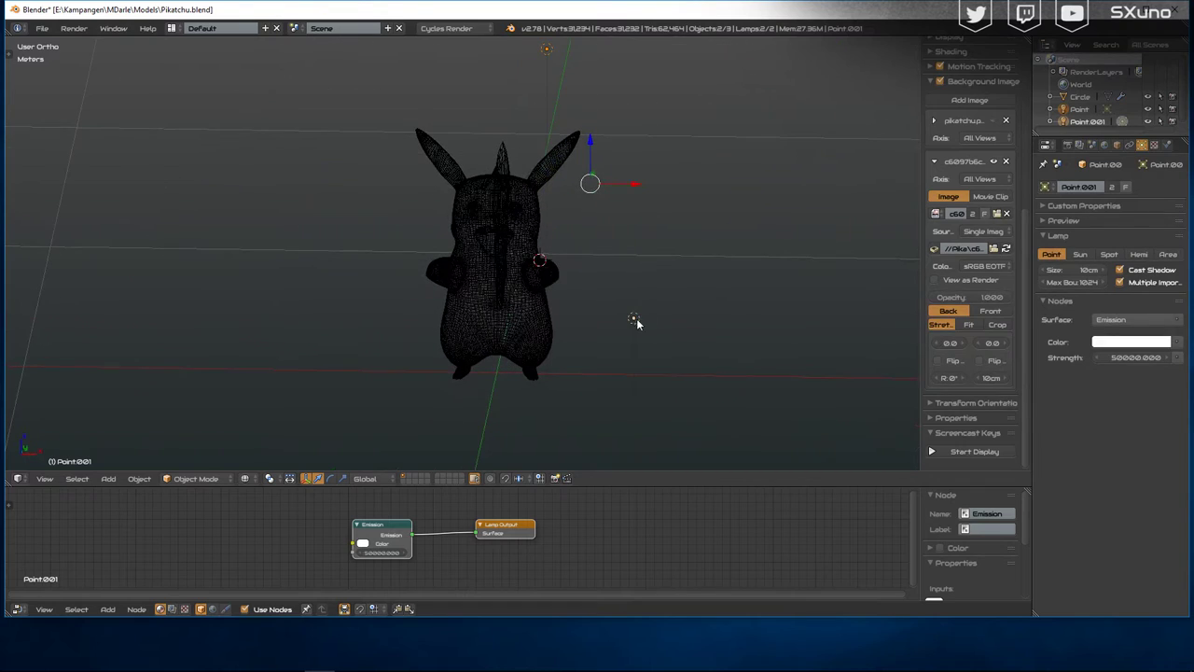
key(ctrl+z)
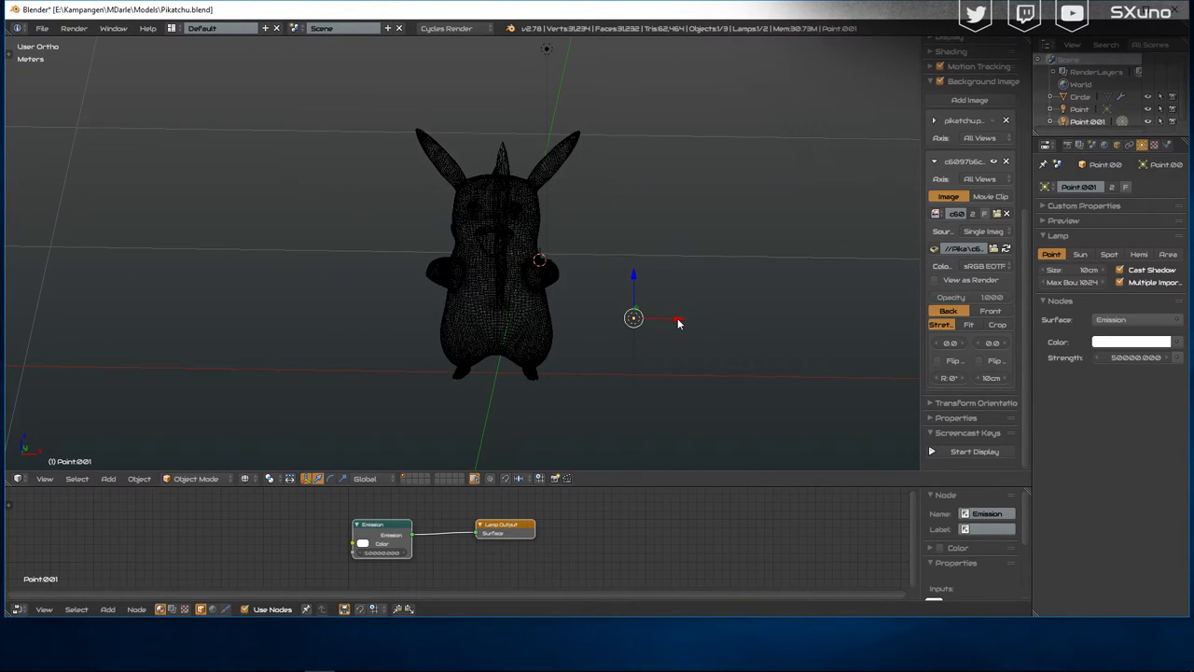
key(shift+d)
key(Escape)
key(g)
key(x)
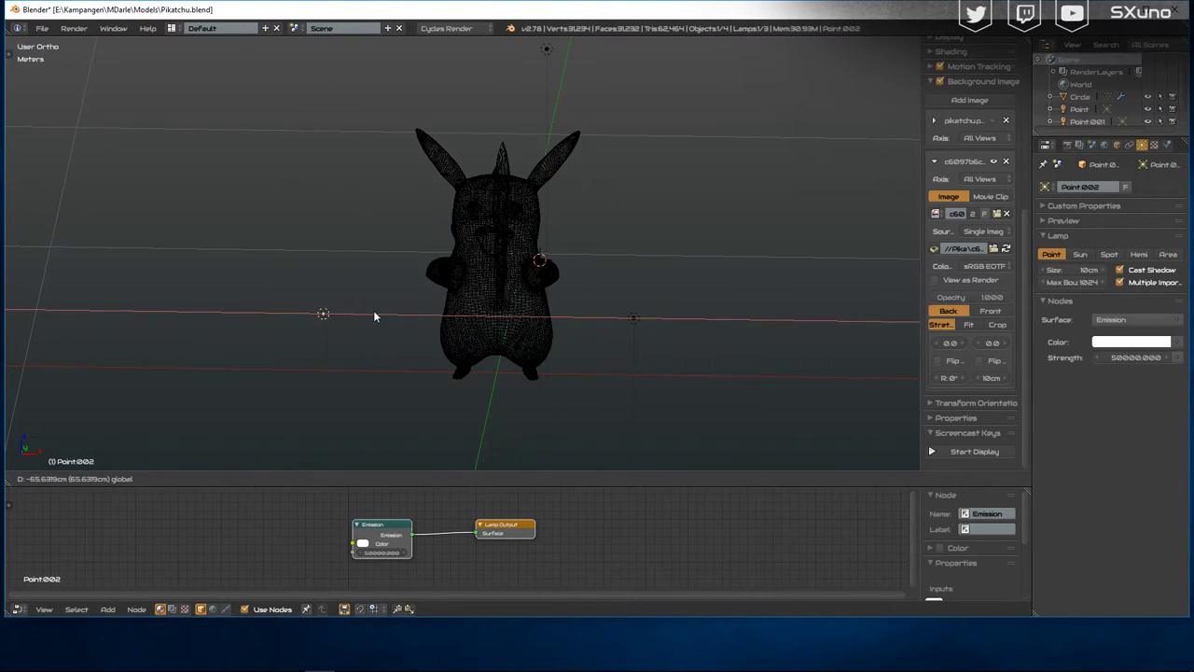
click(382, 316)
Step: Check the copy in the Cycles preview, then lower Point.002 to ground level and shift it left
key(shift+z)
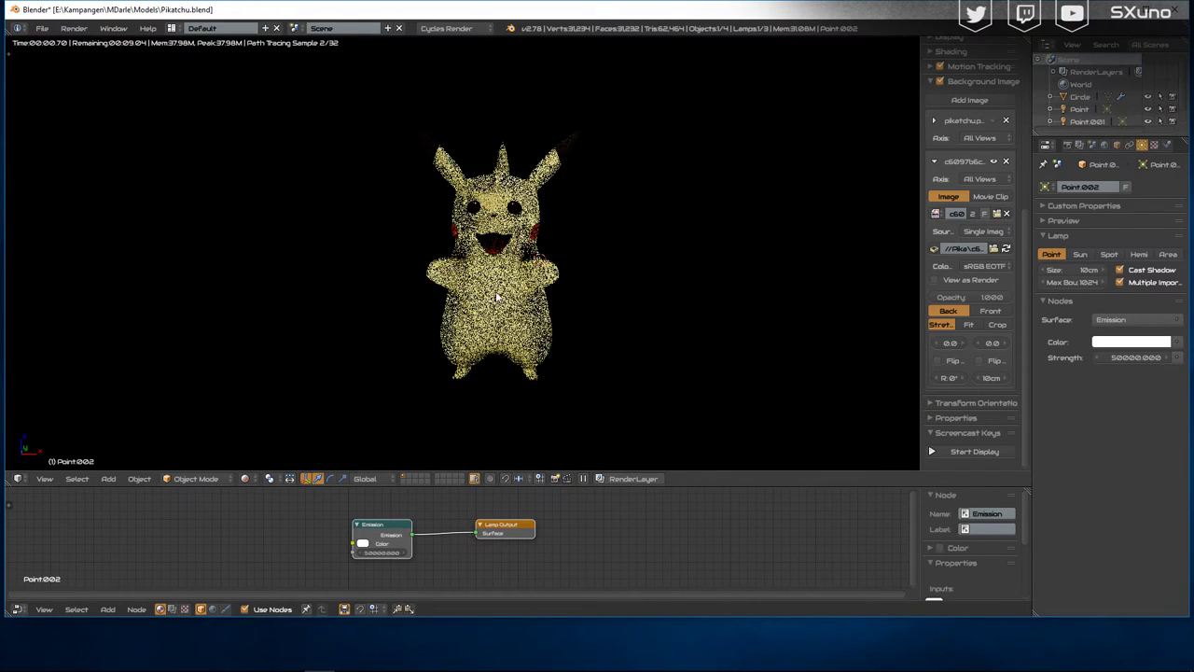
mouse_move(450, 300)
middle_down()
mouse_move(575, 273)
mouse_move(576, 285)
middle_up()
key(z)
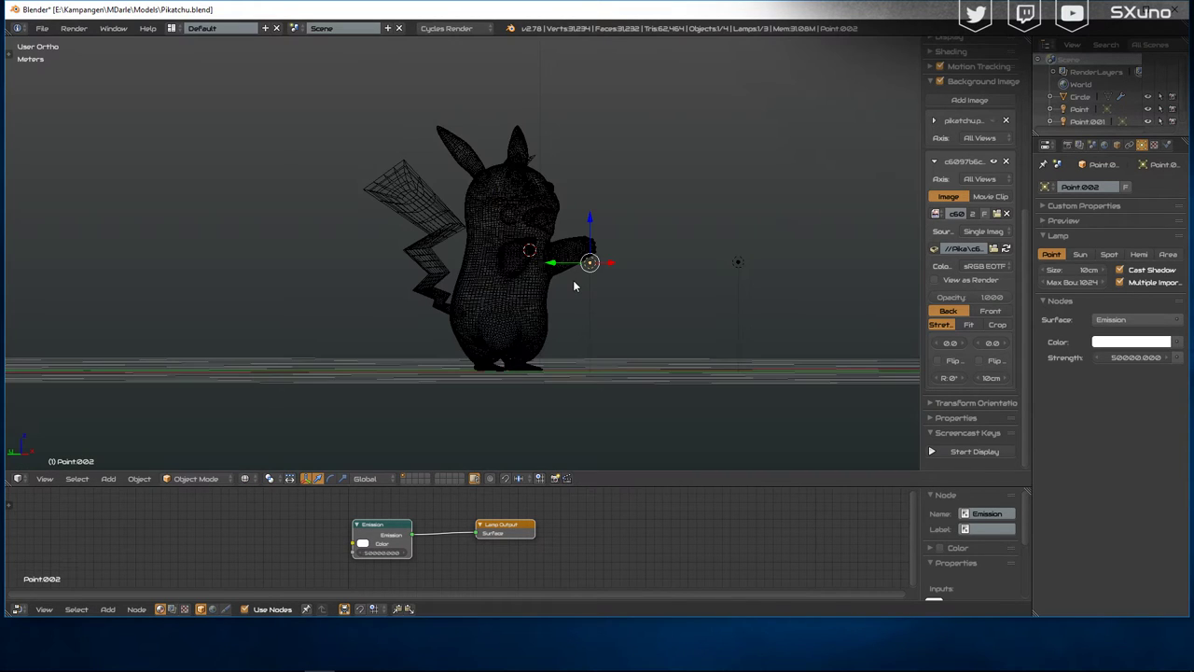
key(g)
key(z)
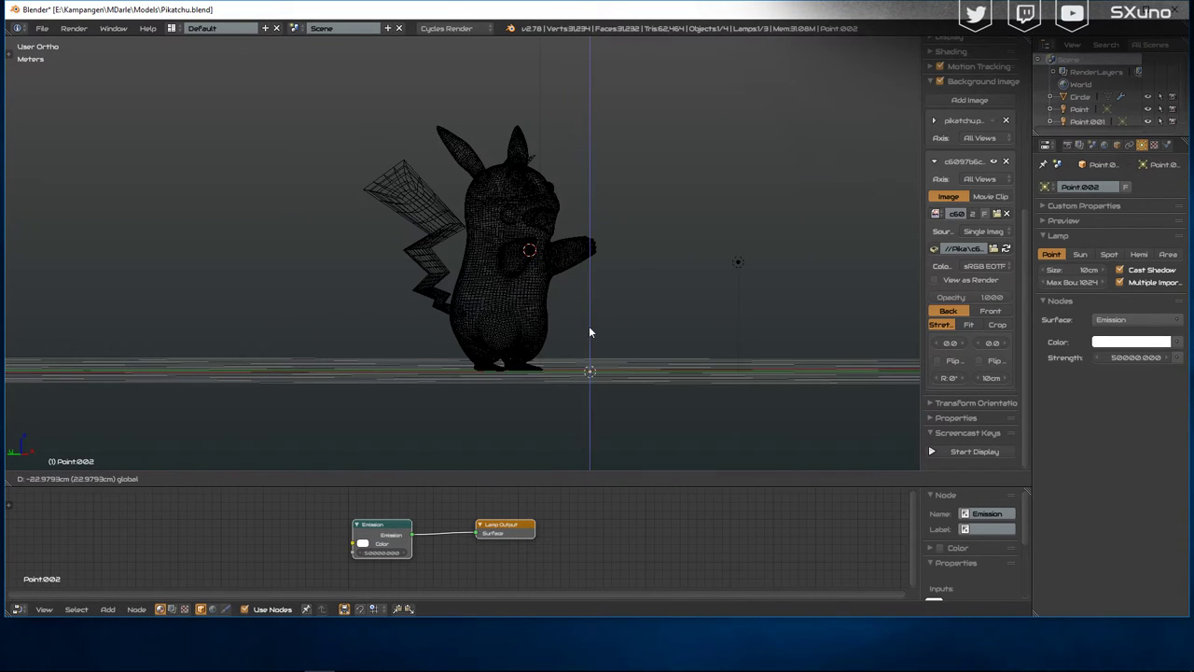
click(618, 354)
drag(599, 363, 488, 362)
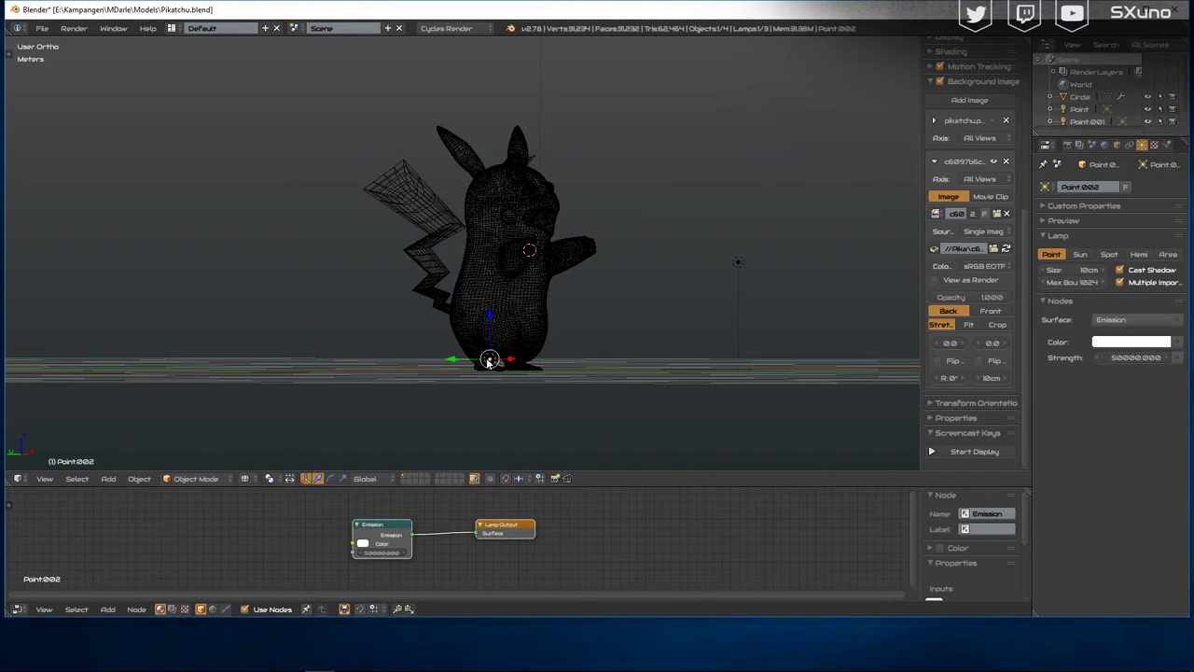
Step: Orbit around the Cycles render to inspect the new lighting, then select the Pikachu mesh
key(shift+z)
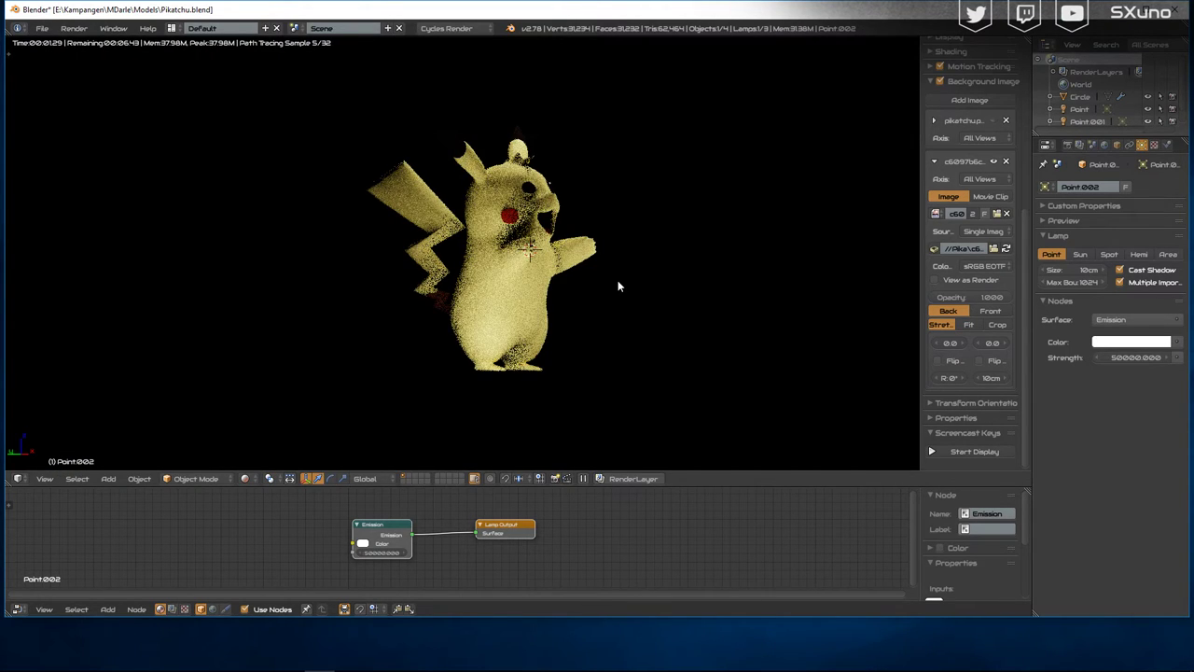
middle_drag(618, 278, 434, 315)
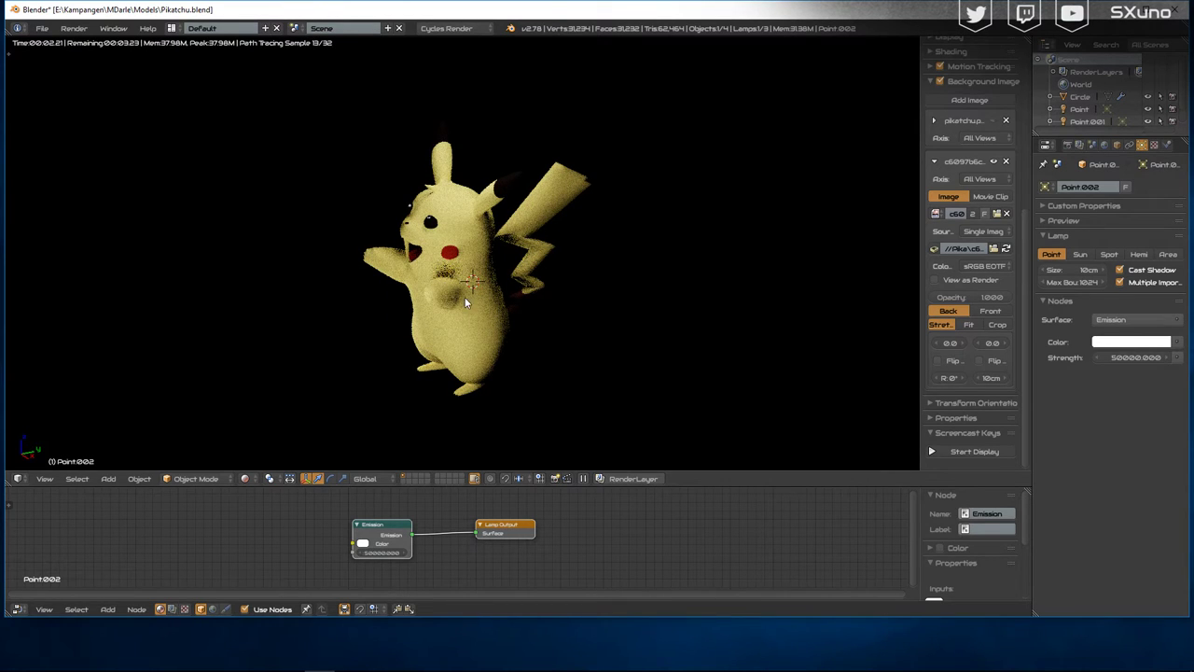
mouse_move(465, 297)
middle_down()
mouse_move(505, 332)
mouse_move(602, 290)
middle_up()
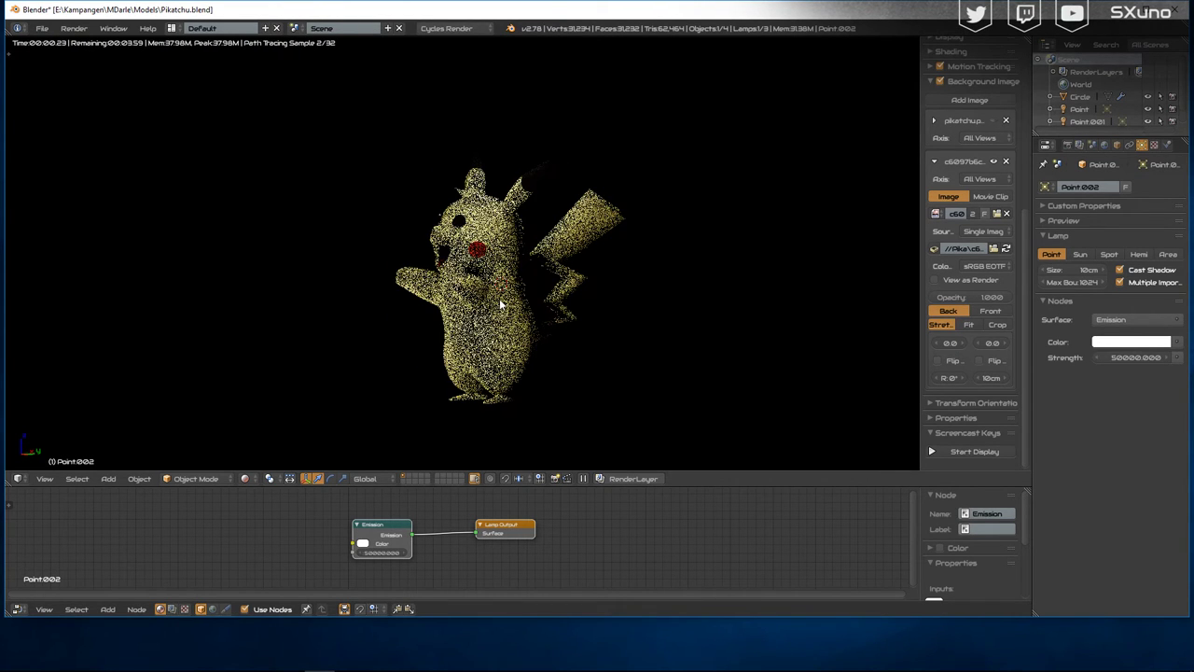
key(z)
right_click(627, 241)
Step: Toggle Pikachu between solid, wireframe and Cycles preview while zooming
key(z)
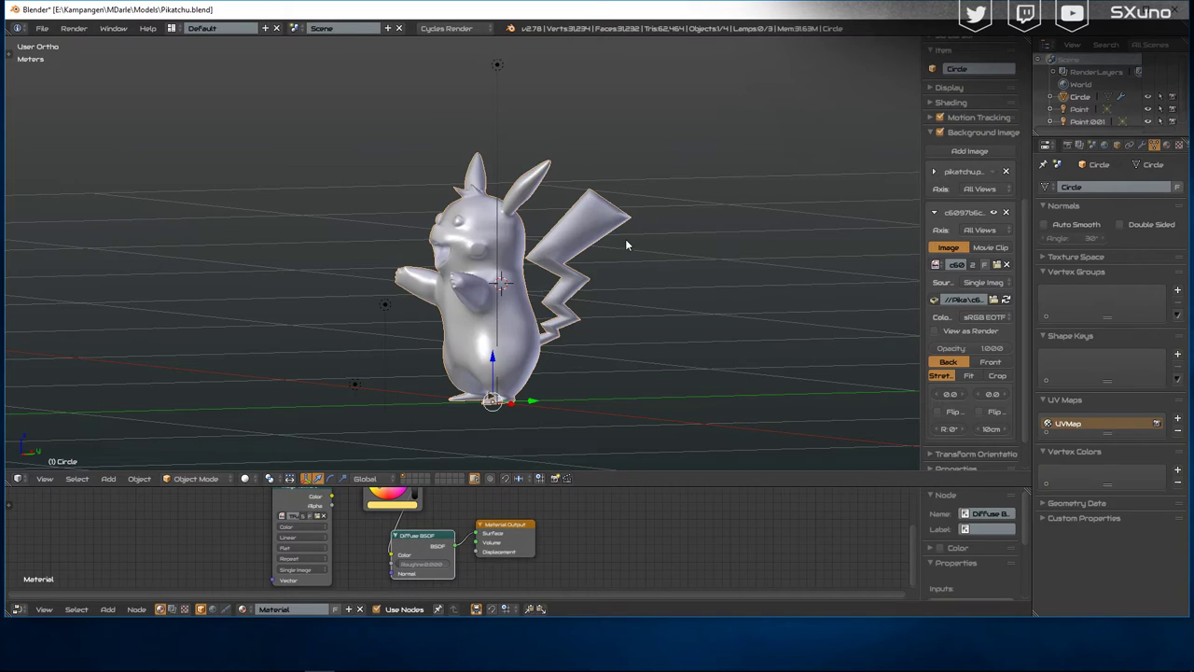
scroll(631, 241, up, 2)
key(z)
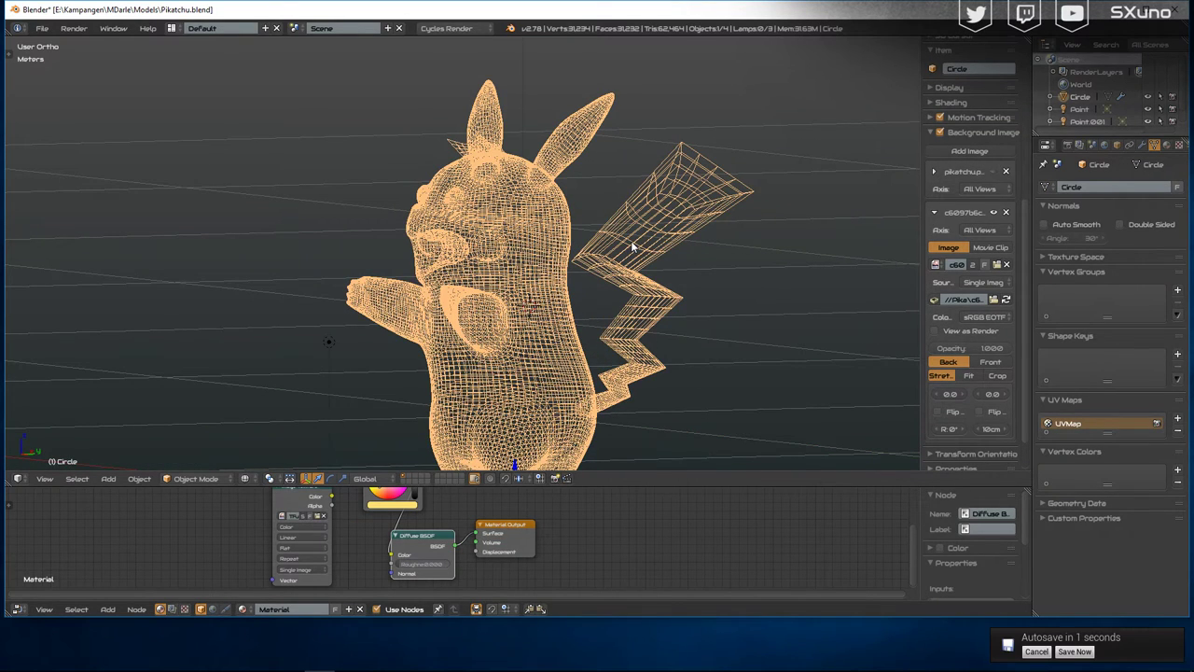
key(shift+z)
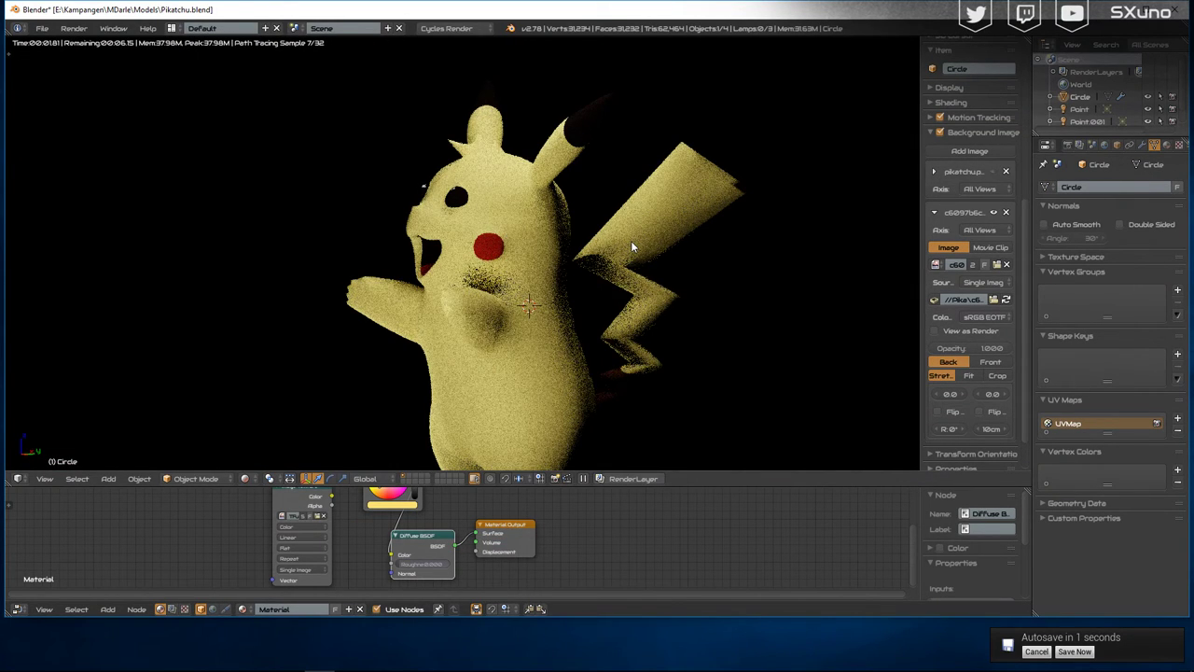
scroll(629, 251, down, 2)
scroll(629, 251, down, 3)
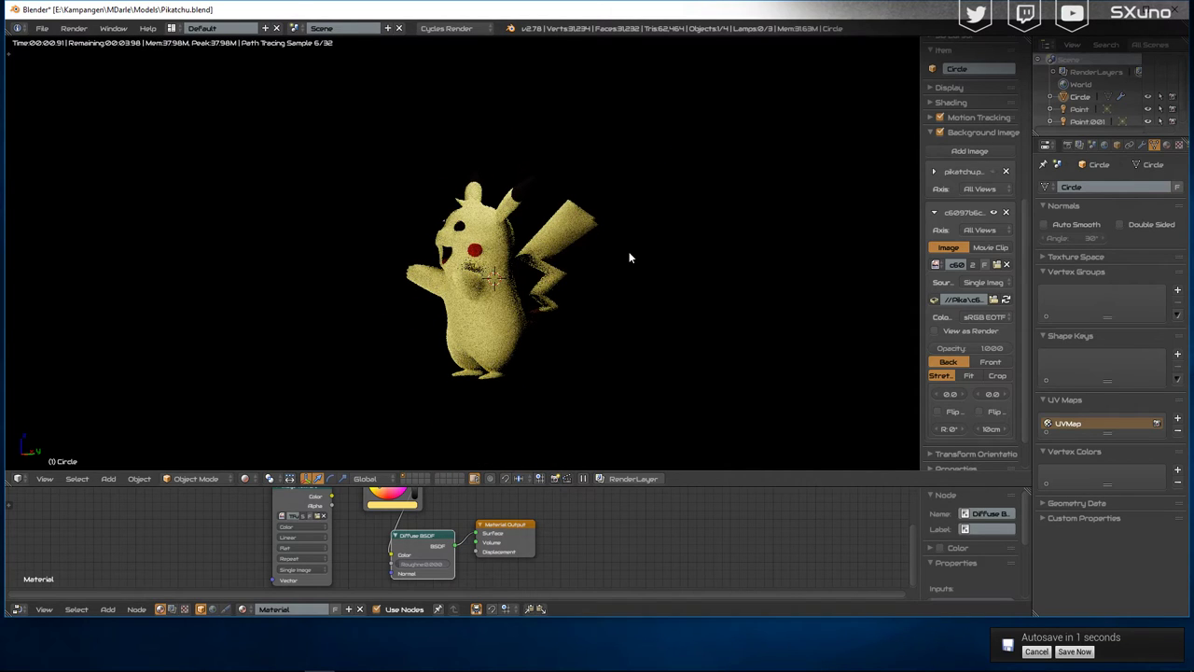
key(z)
Step: Select the Point lamp and move it along Y and X, checking the lighting in Cycles
right_click(499, 103)
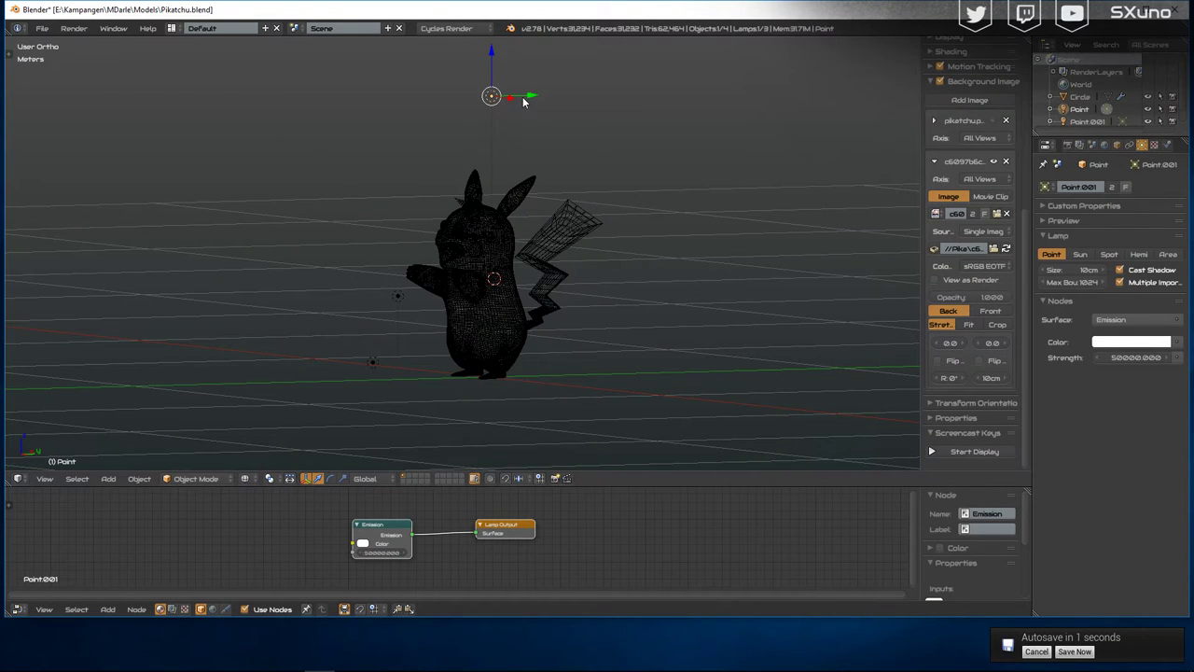
drag(531, 97, 591, 93)
key(shift+z)
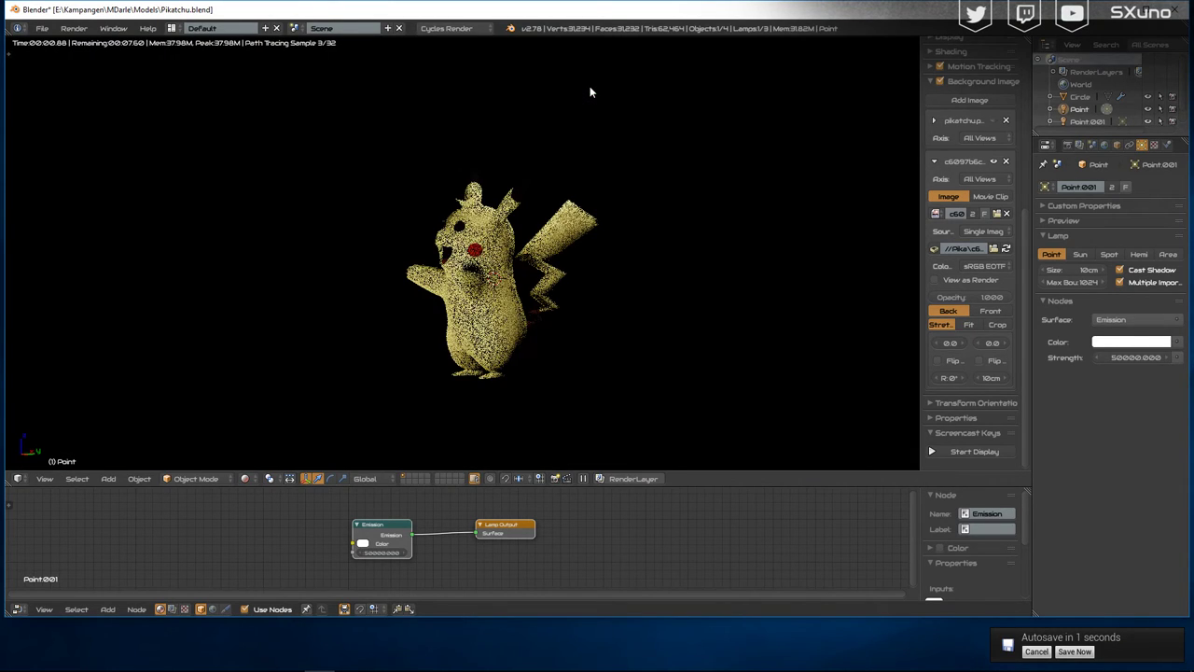
key(shift+z)
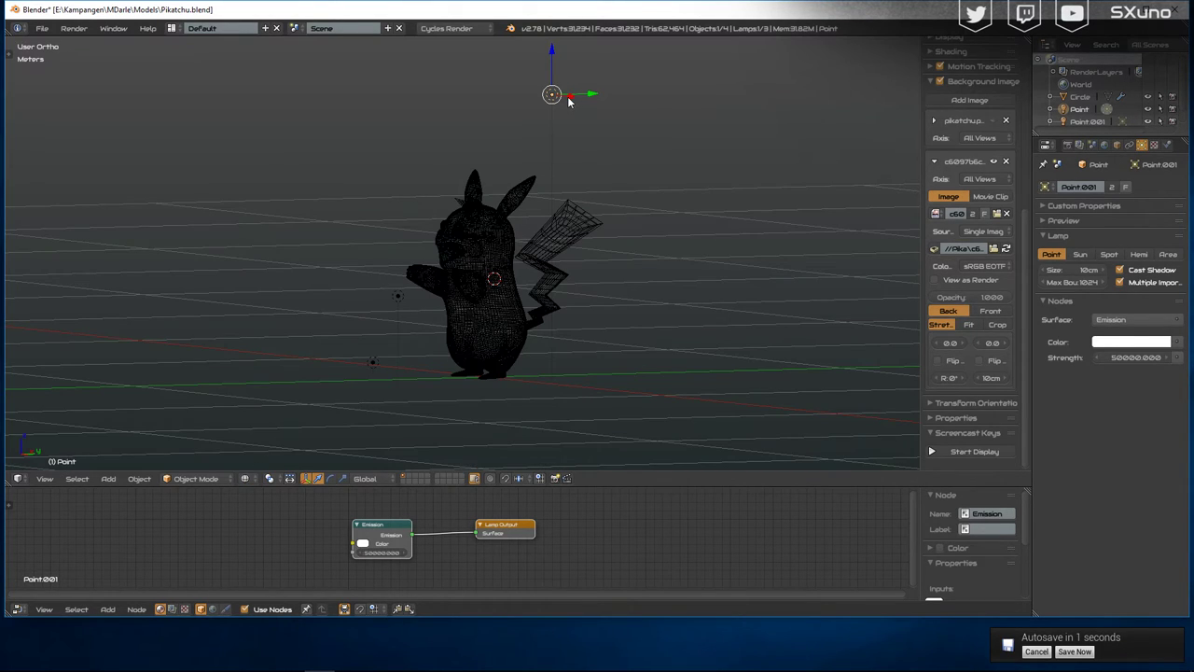
key(g)
key(x)
key(Escape)
key(shift+z)
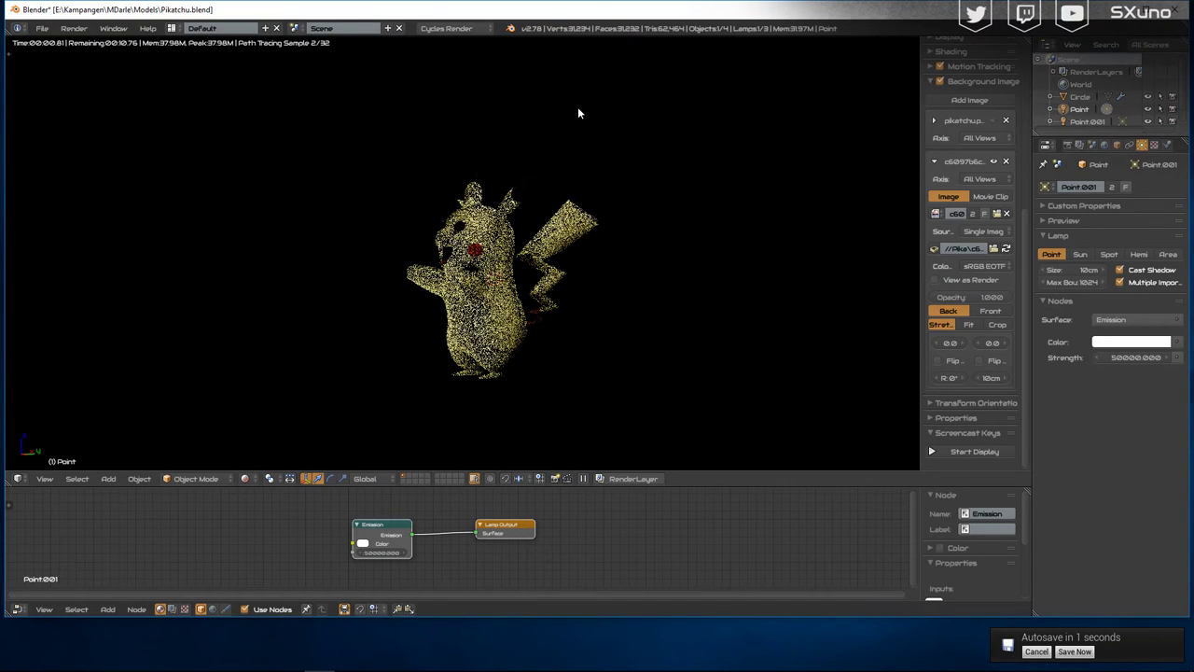
key(shift+z)
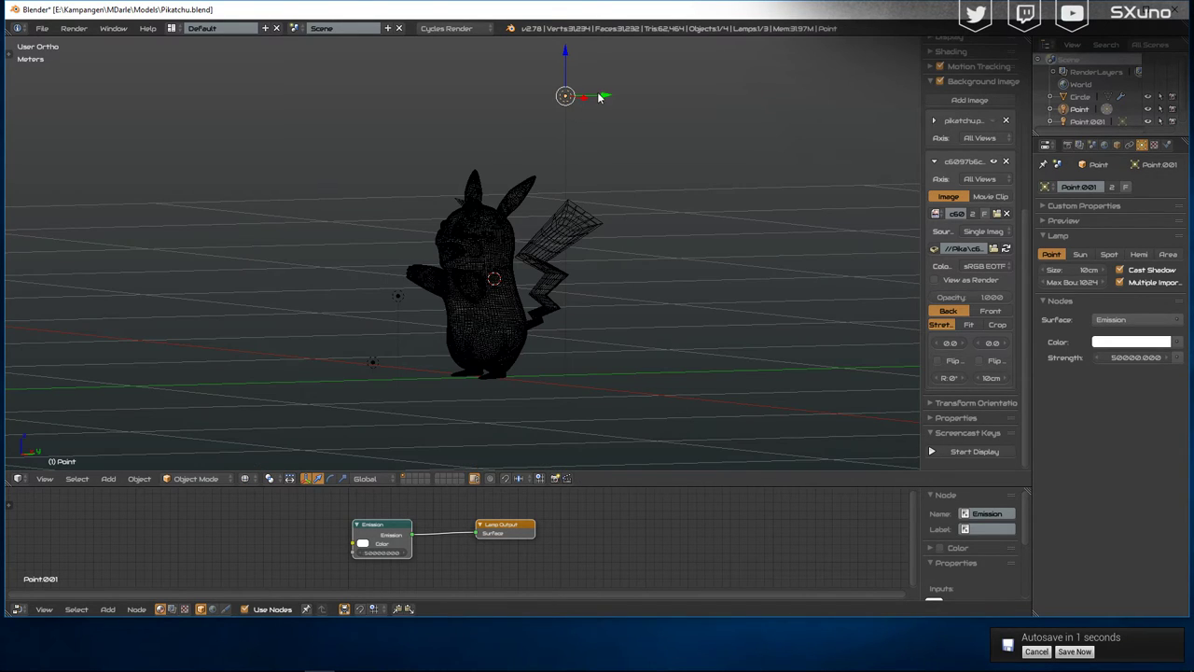
Step: Reposition the Point lamp along X again and inspect the Cycles render from front and behind
key(g)
key(x)
click(609, 112)
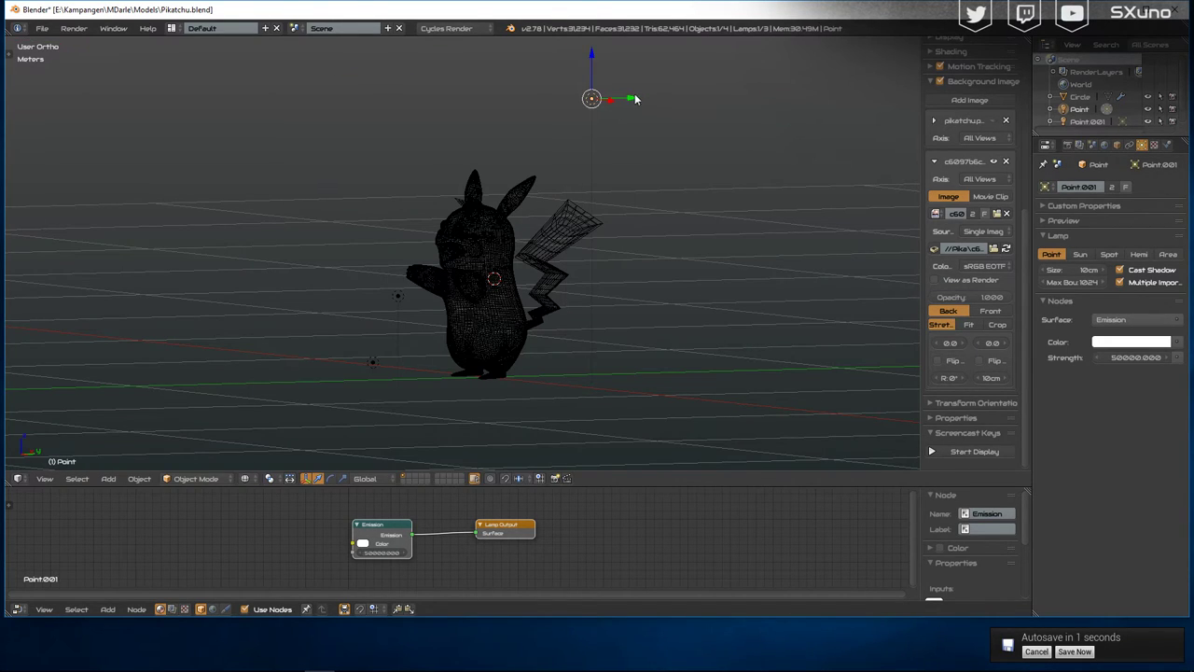
drag(635, 99, 626, 115)
key(shift+z)
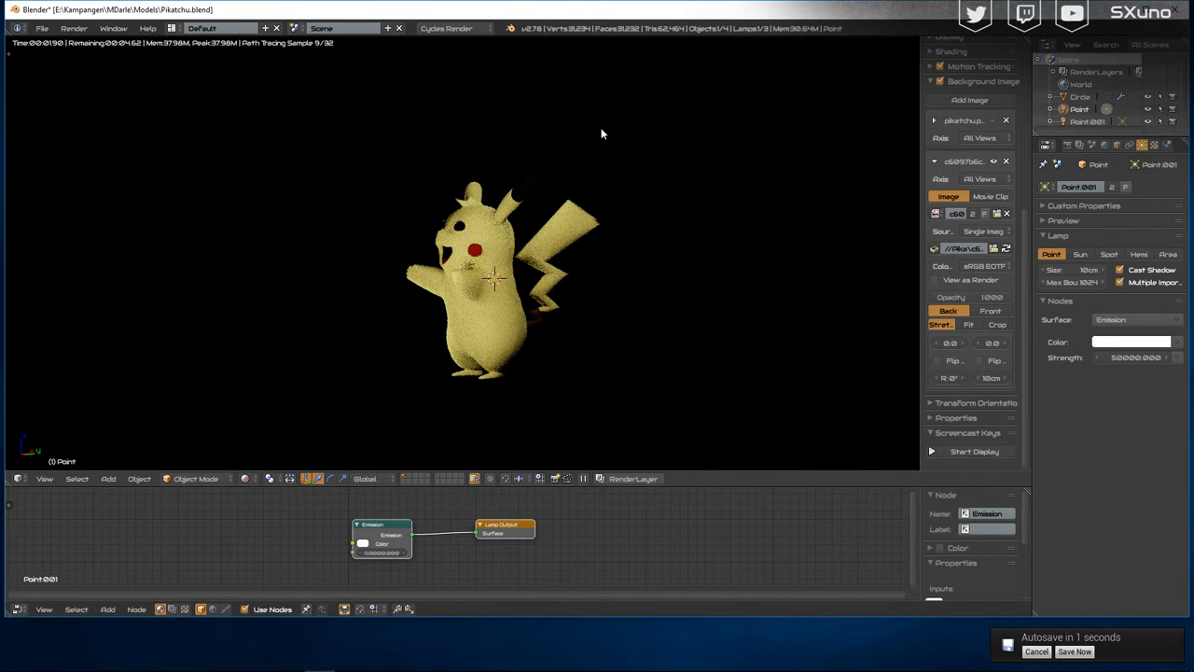
key(KP_1)
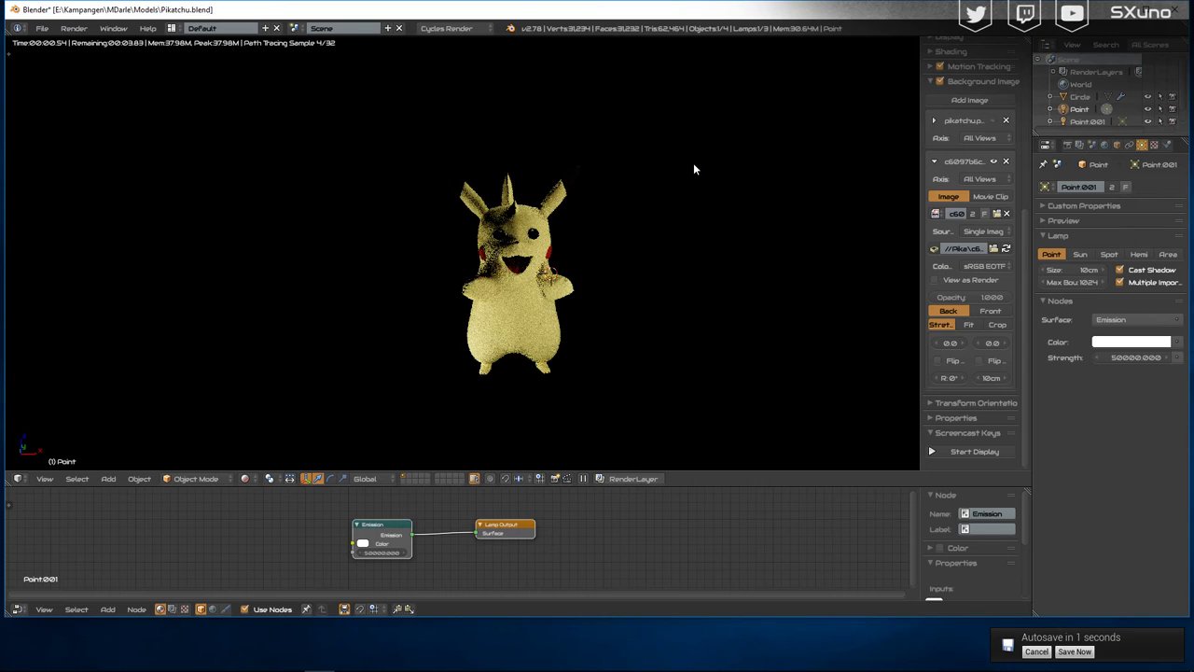
mouse_move(634, 181)
middle_down()
mouse_move(515, 176)
mouse_move(552, 213)
middle_up()
scroll(553, 212, up, 2)
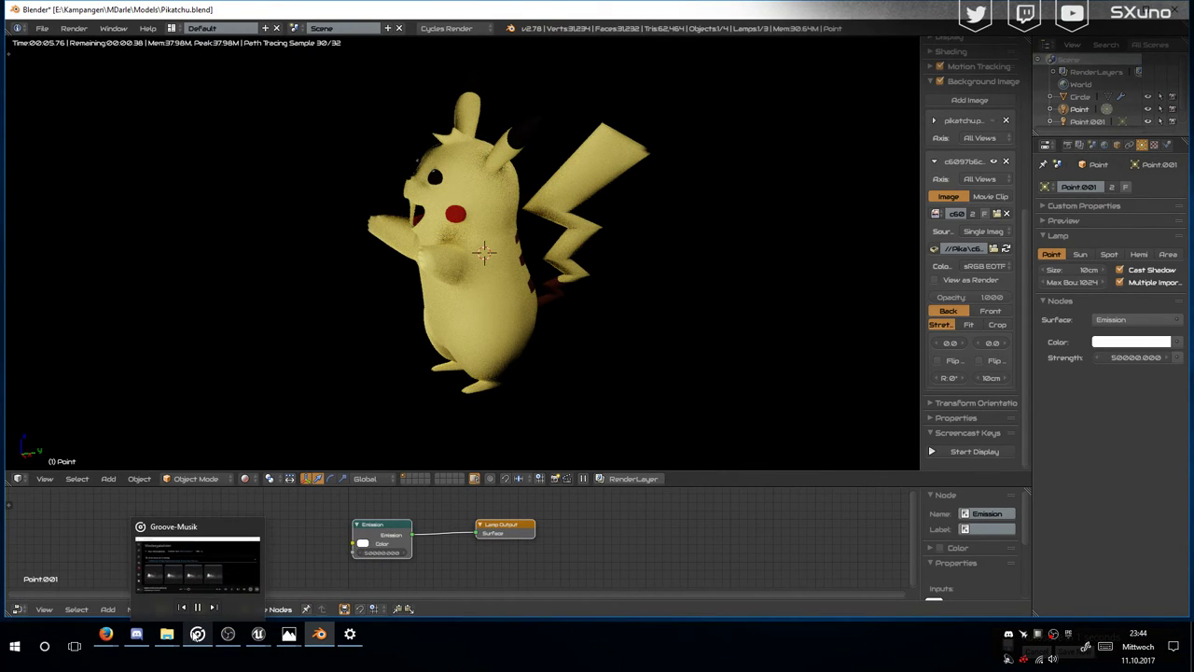
mouse_move(289, 634)
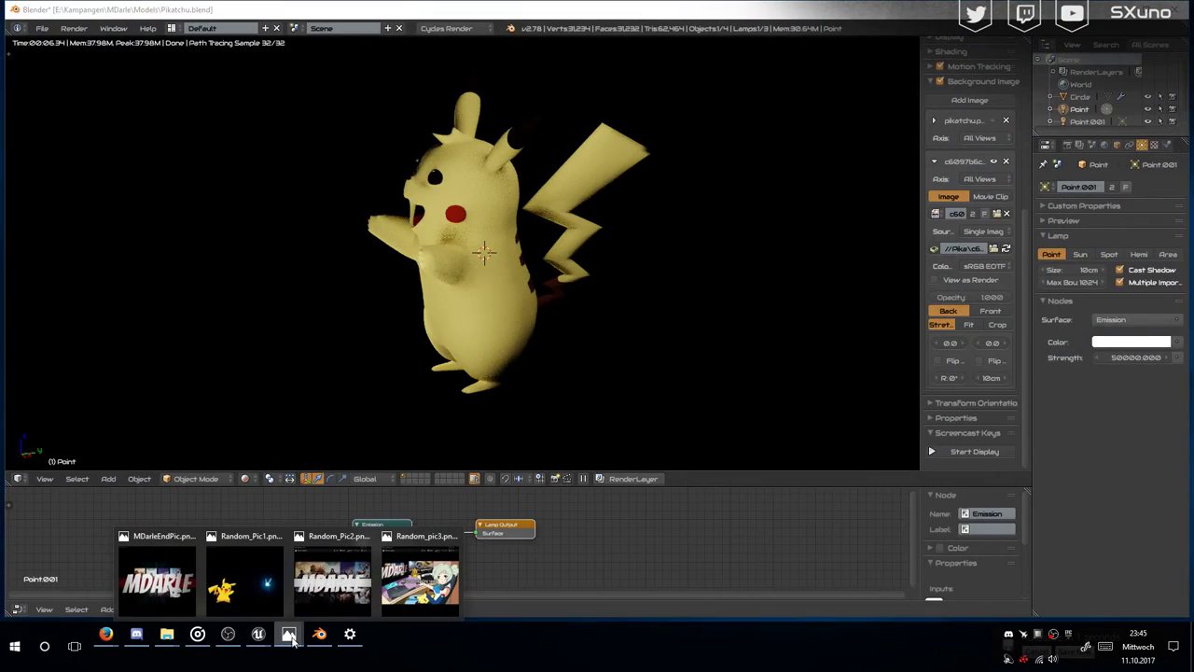
Step: Move the Random_Pic2 window right and the MDarleEndPic window to the left side
click(184, 590)
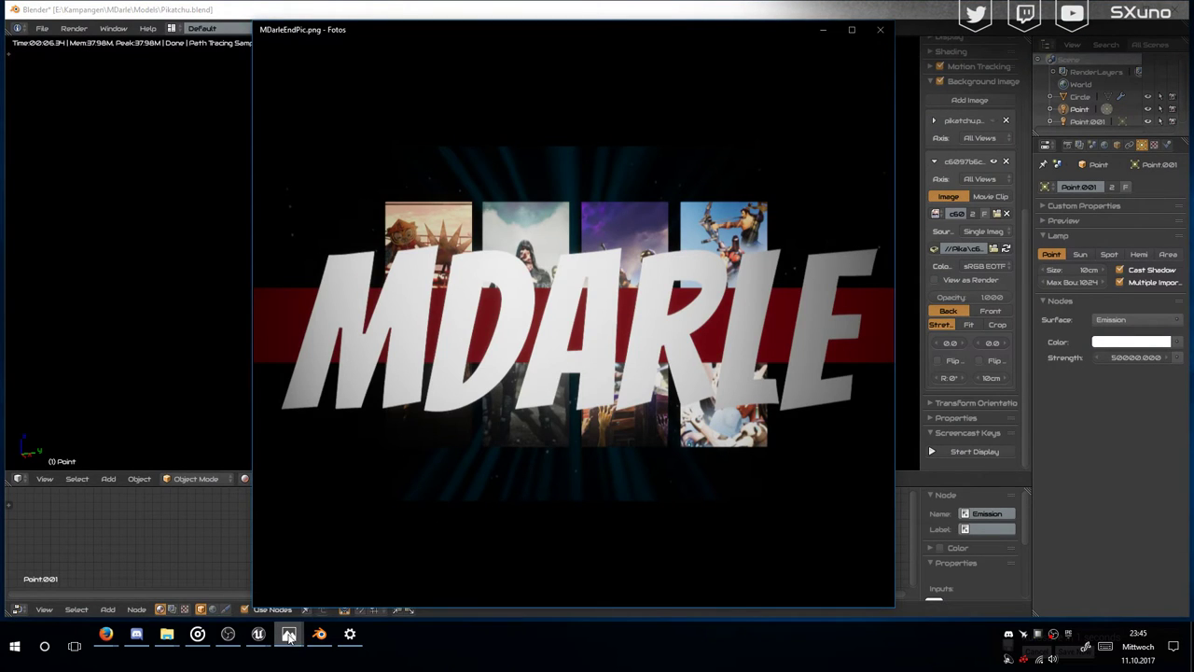
mouse_move(332, 577)
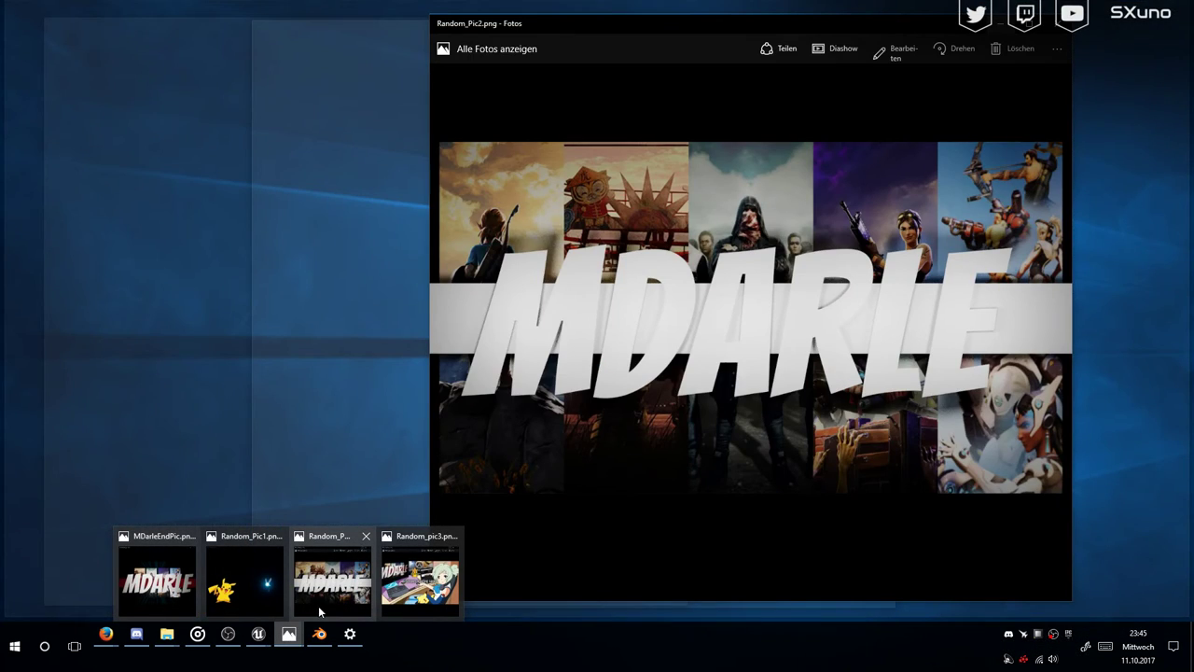
click(319, 611)
drag(656, 20, 786, 21)
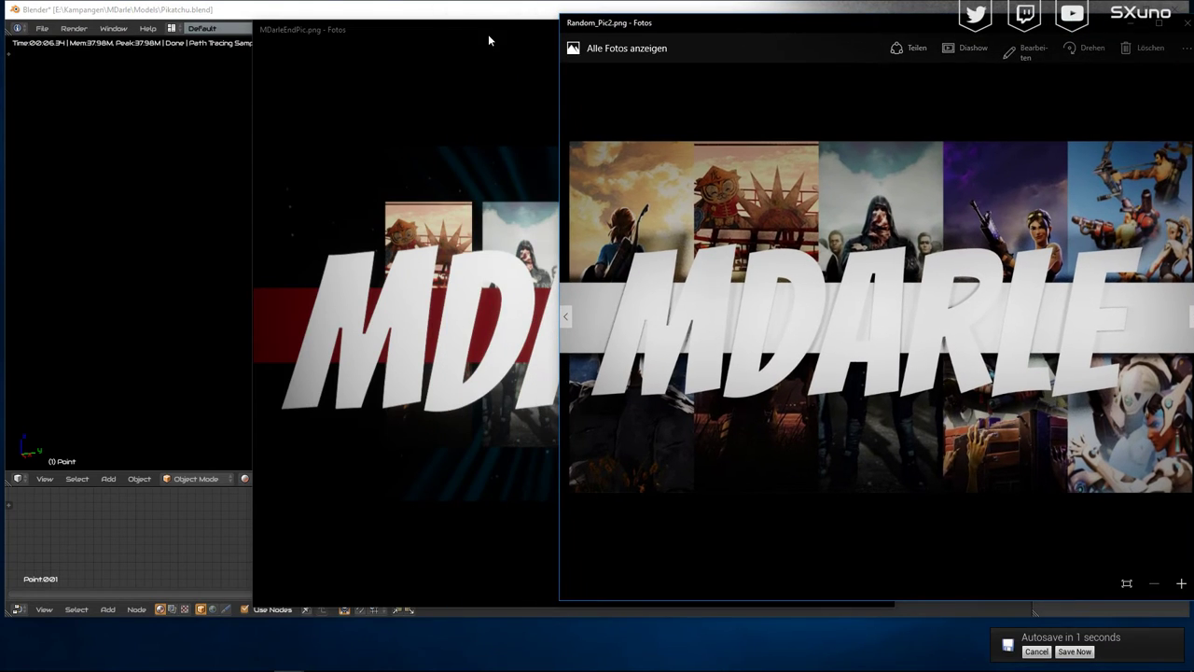
drag(508, 29, 263, 21)
click(294, 642)
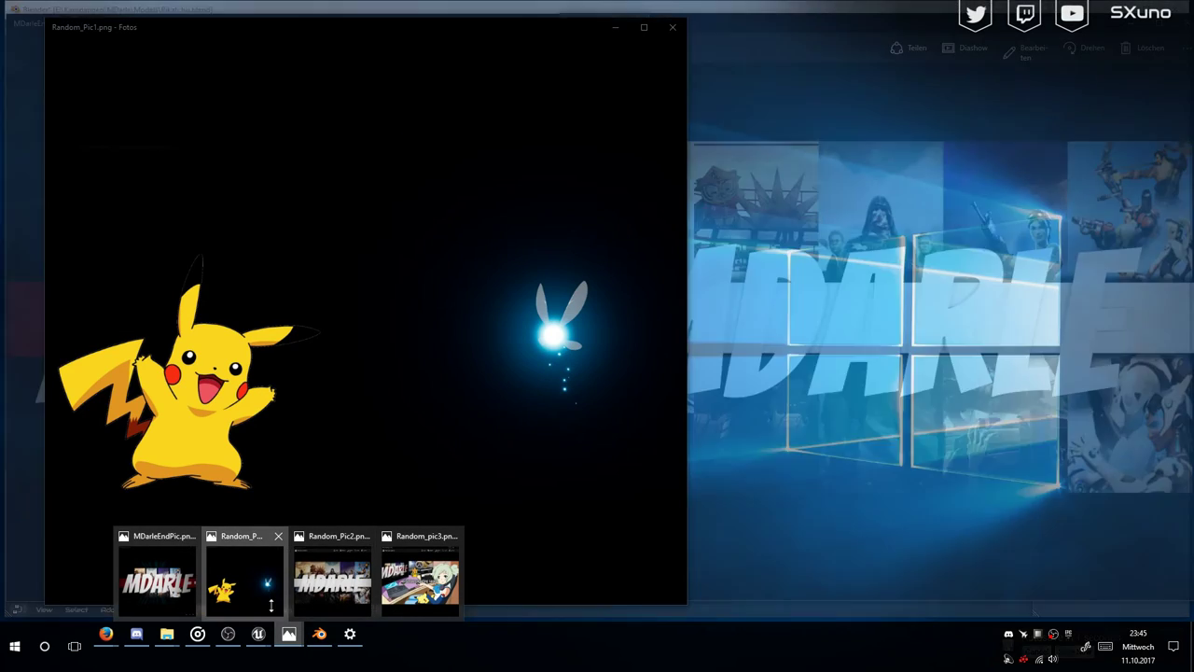
Step: Centre the Random_Pic1 Pikachu picture, then bring the MDarle Unreal Editor project forward
click(245, 579)
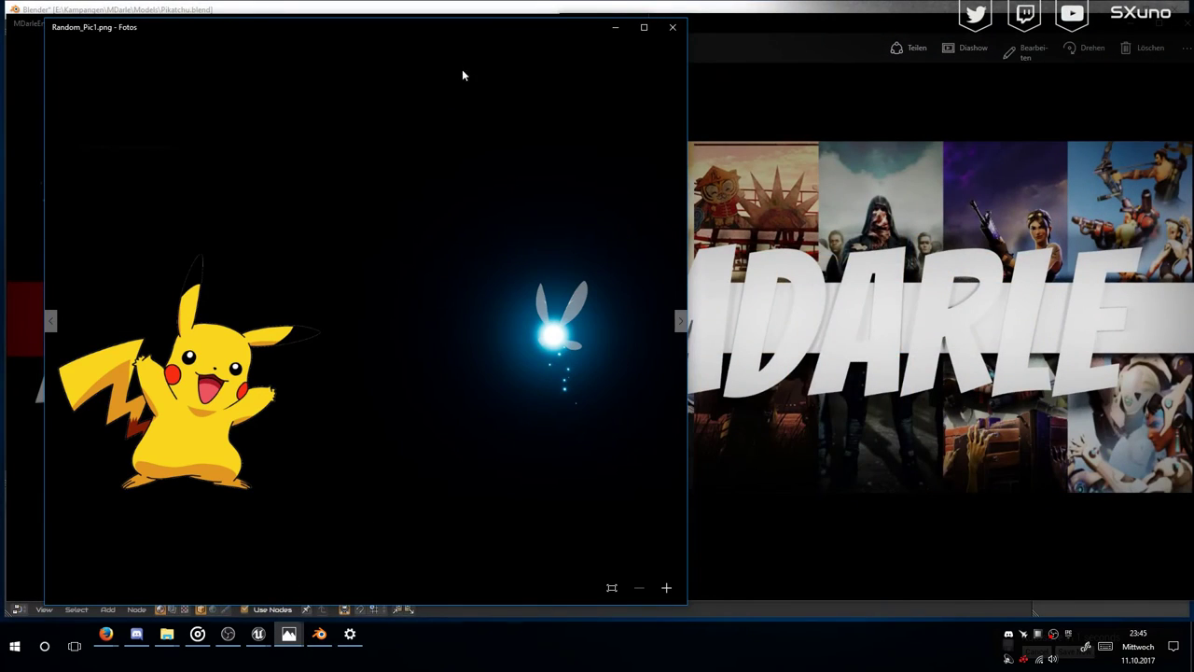
drag(487, 34, 683, 39)
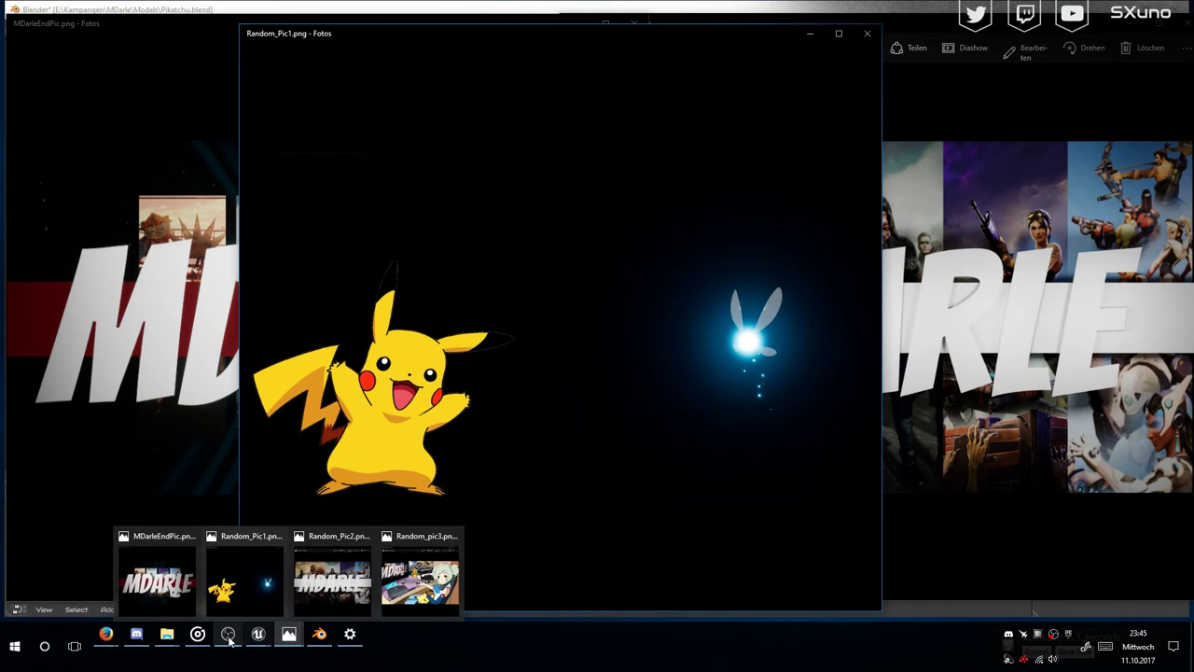
mouse_move(258, 635)
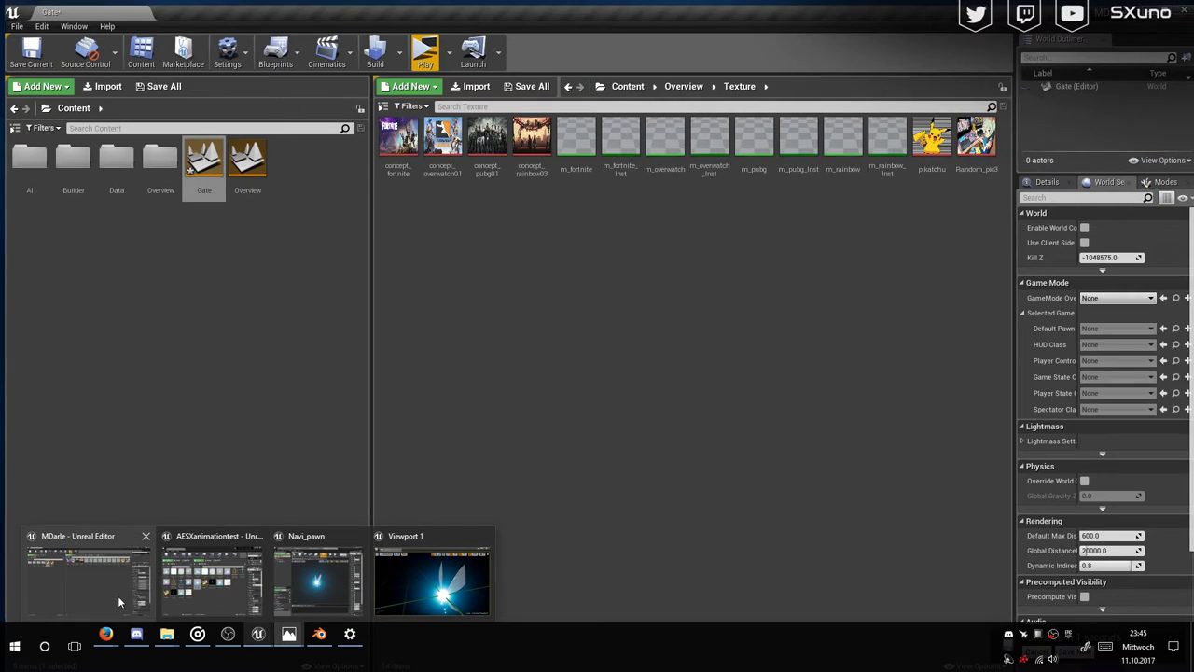
click(118, 596)
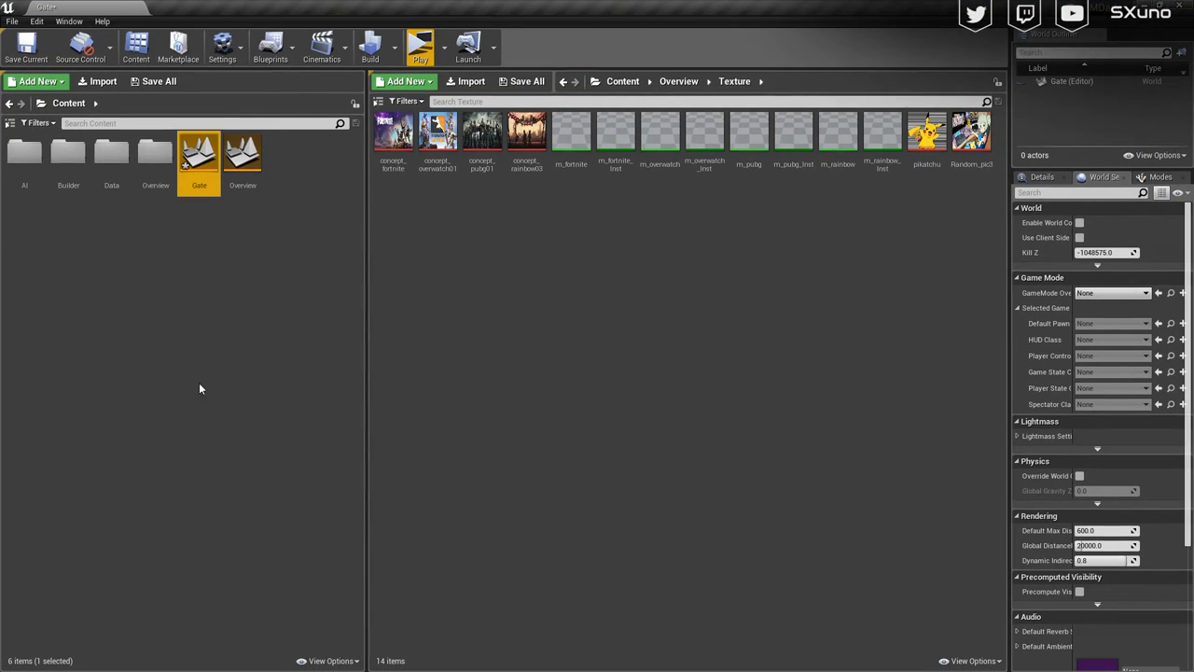
Step: Play the standalone 'Stream starting soon!' game preview, then close it with Esc
click(422, 48)
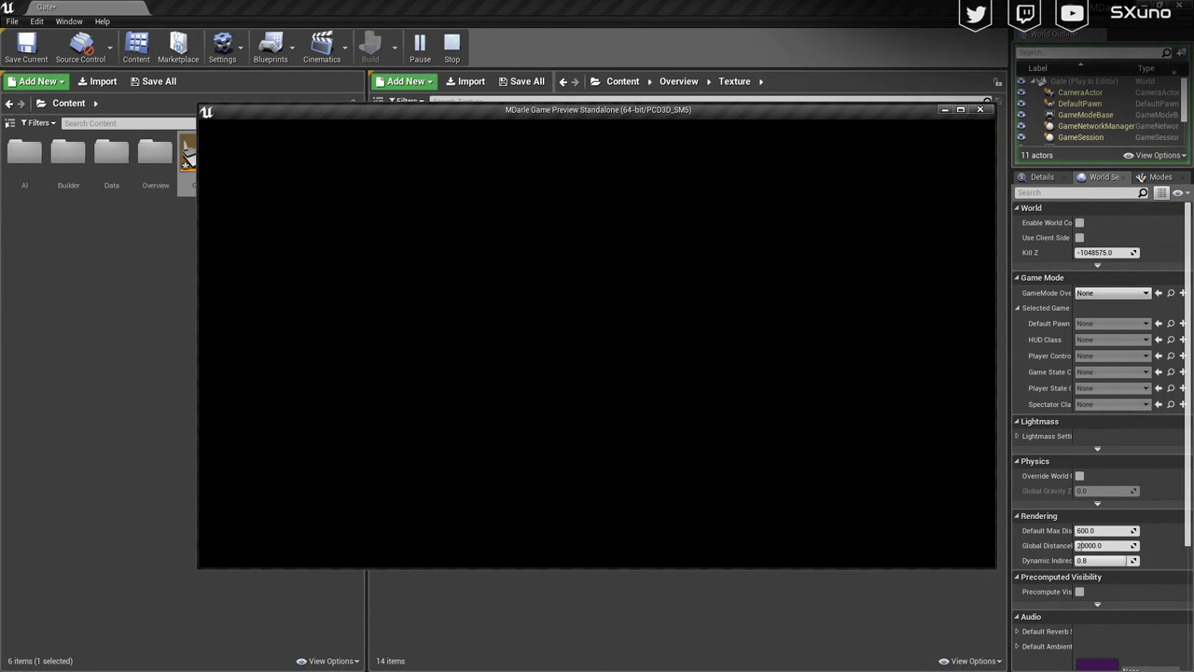
key(Return)
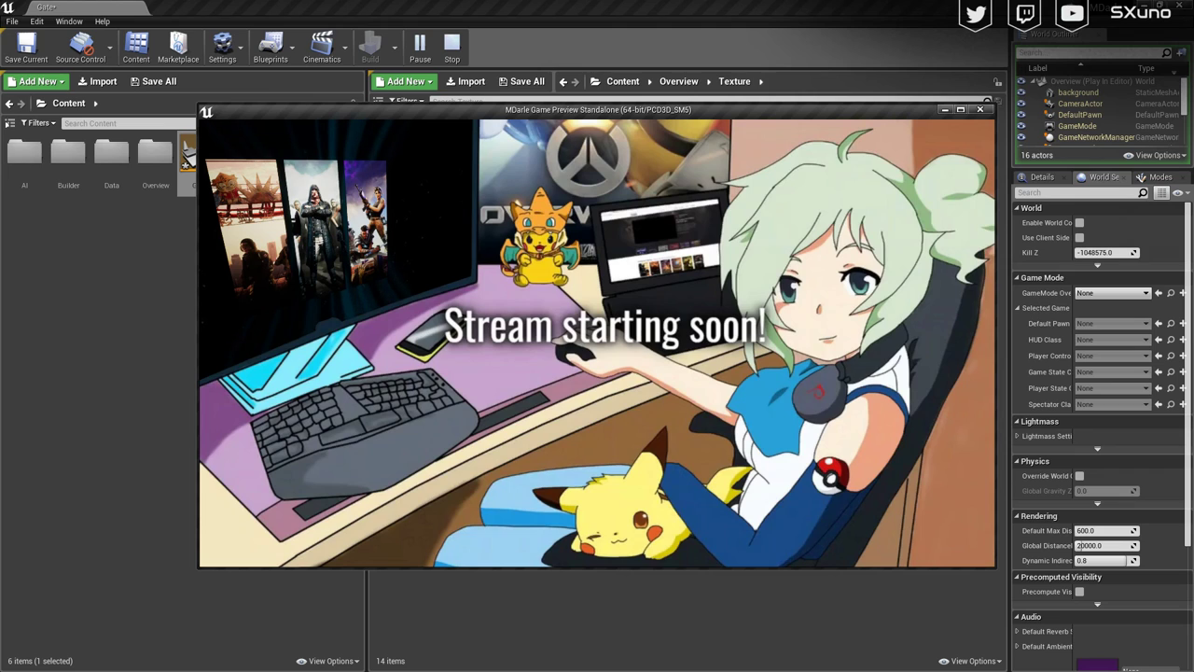
key(Escape)
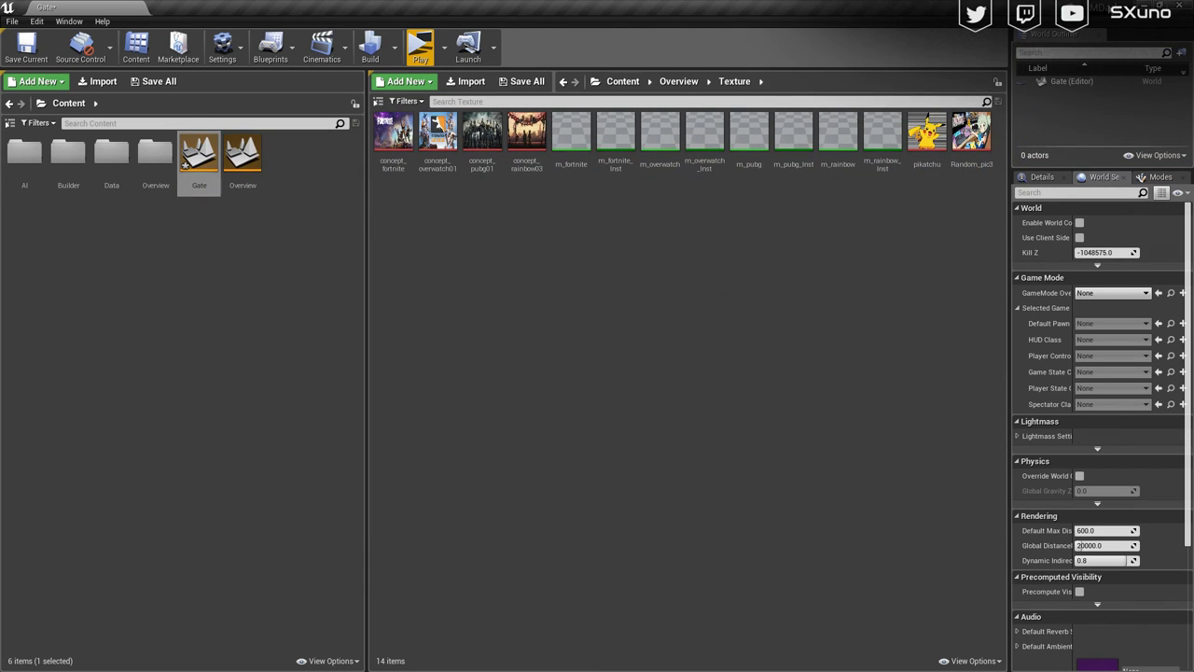
mouse_move(810, 34)
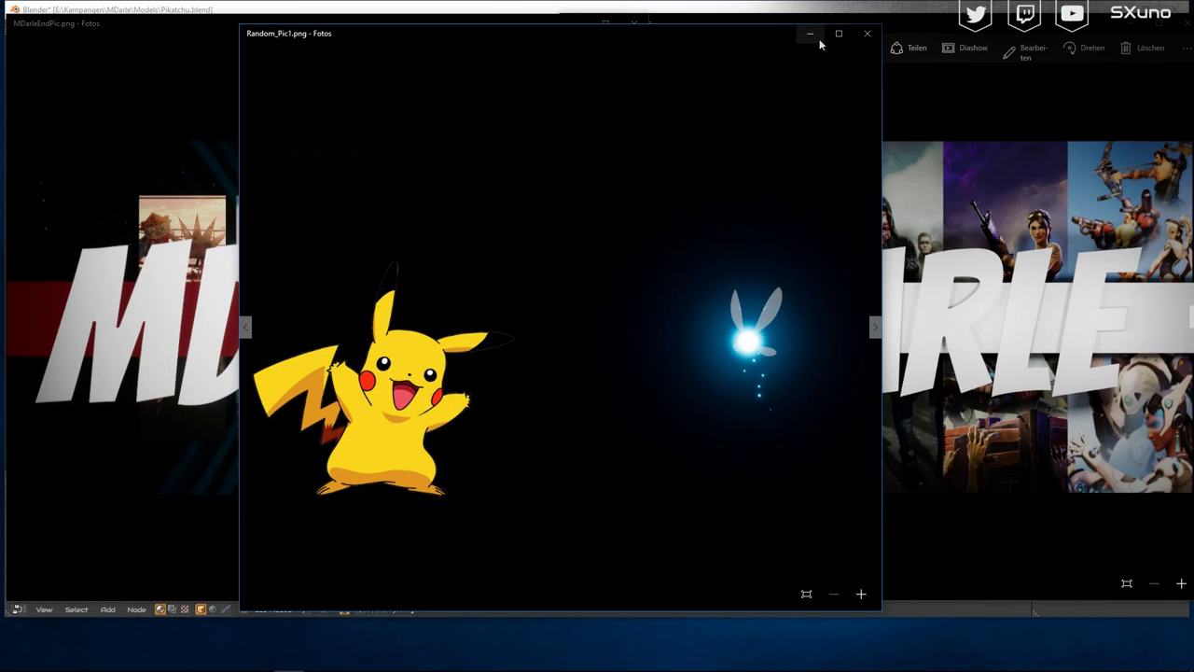
Step: Maximize the Random_Pic1.png Pikachu picture window in Photos
double_click(765, 34)
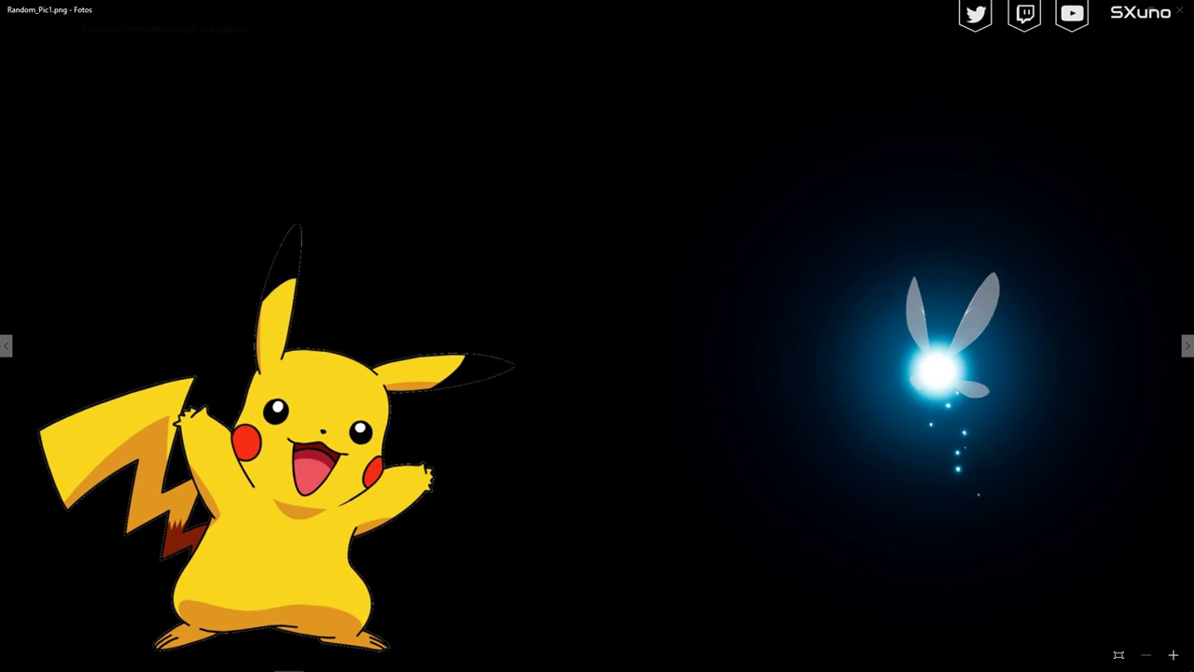